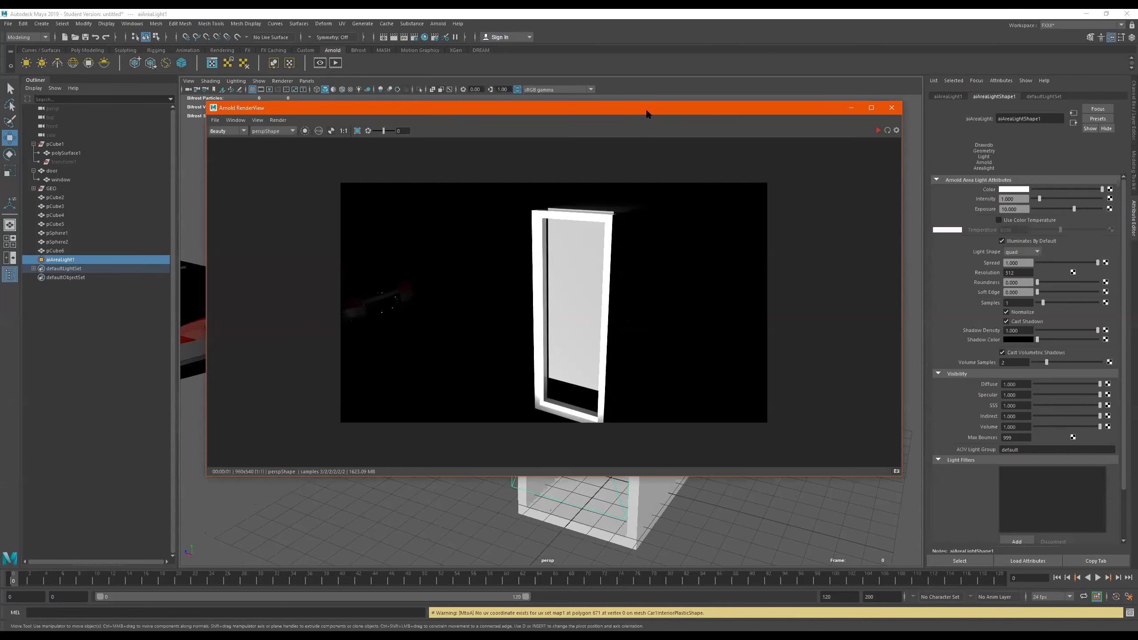
# - Create a polygon plane and scale it up into a large floor beneath the shelf cabinet, car and door
pyautogui.moveTo(646, 110); pyautogui.dragTo(651, 148)
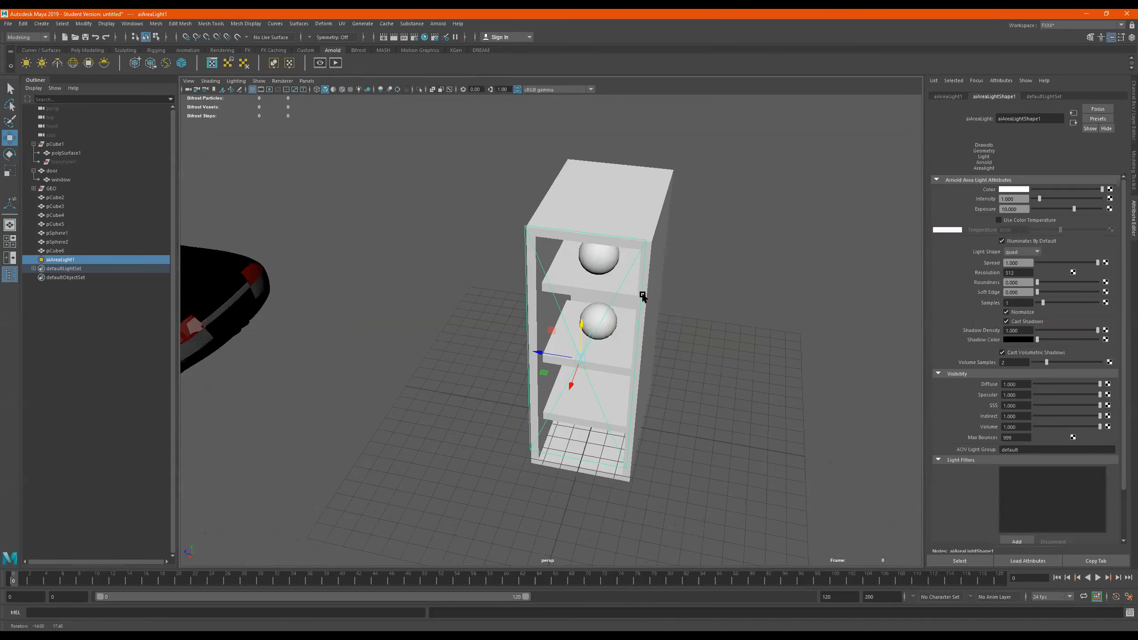
pyautogui.click(97, 51)
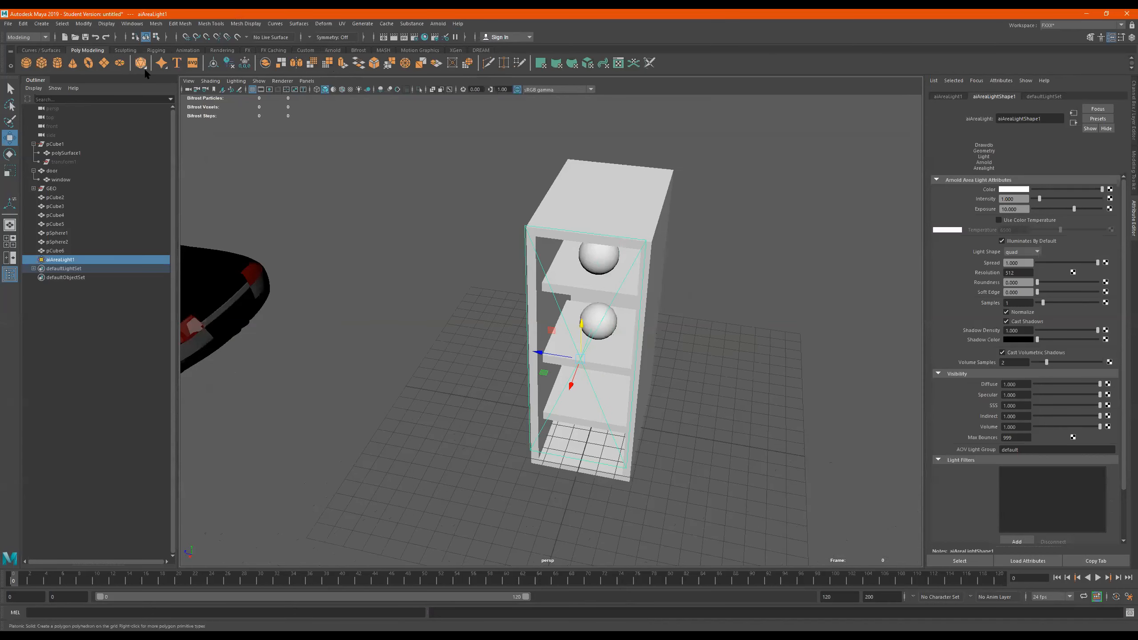
pyautogui.click(103, 62)
pyautogui.press('r')
pyautogui.press('e')
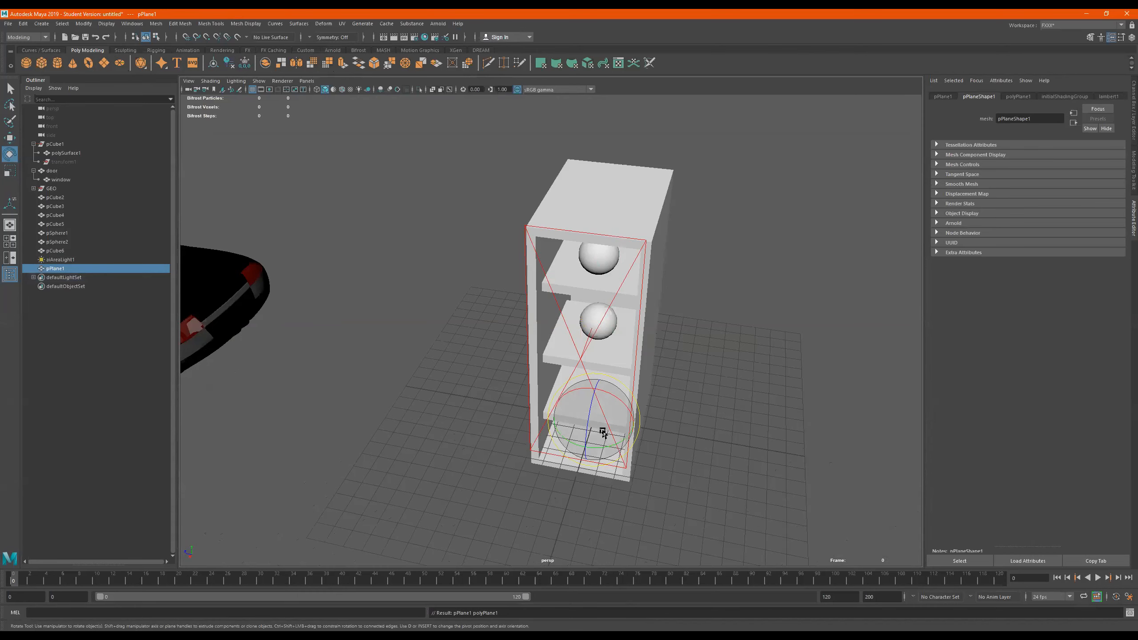
pyautogui.press('r')
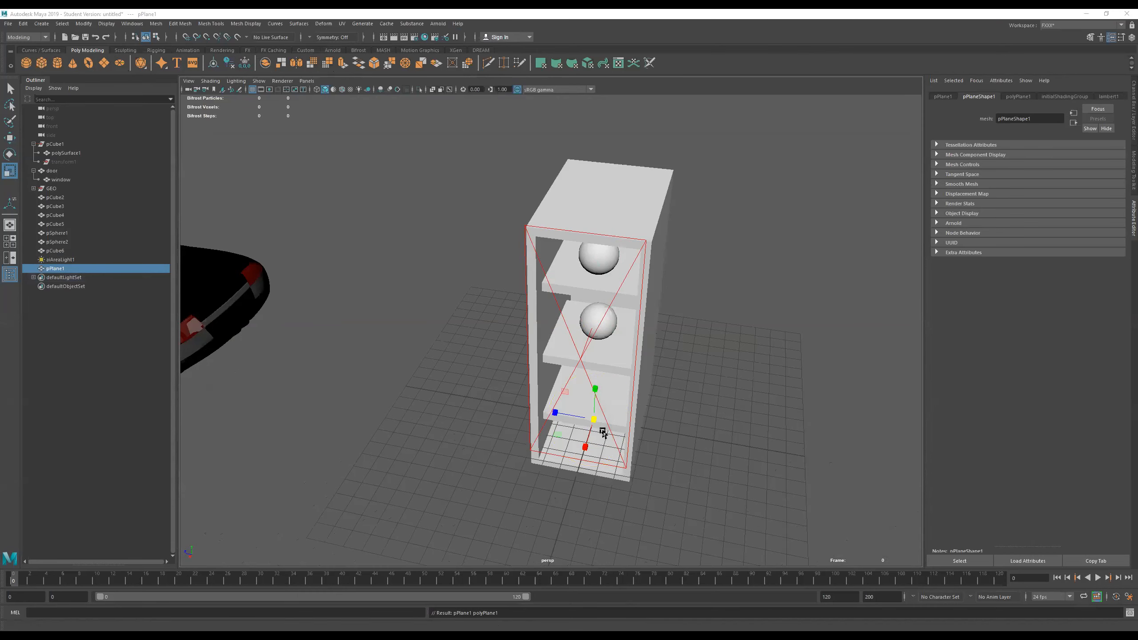
pyautogui.moveTo(596, 424); pyautogui.dragTo(656, 388)
pyautogui.keyDown('alt'); pyautogui.moveTo(656, 389); pyautogui.dragTo(273, 256, button='right'); pyautogui.keyUp('alt')
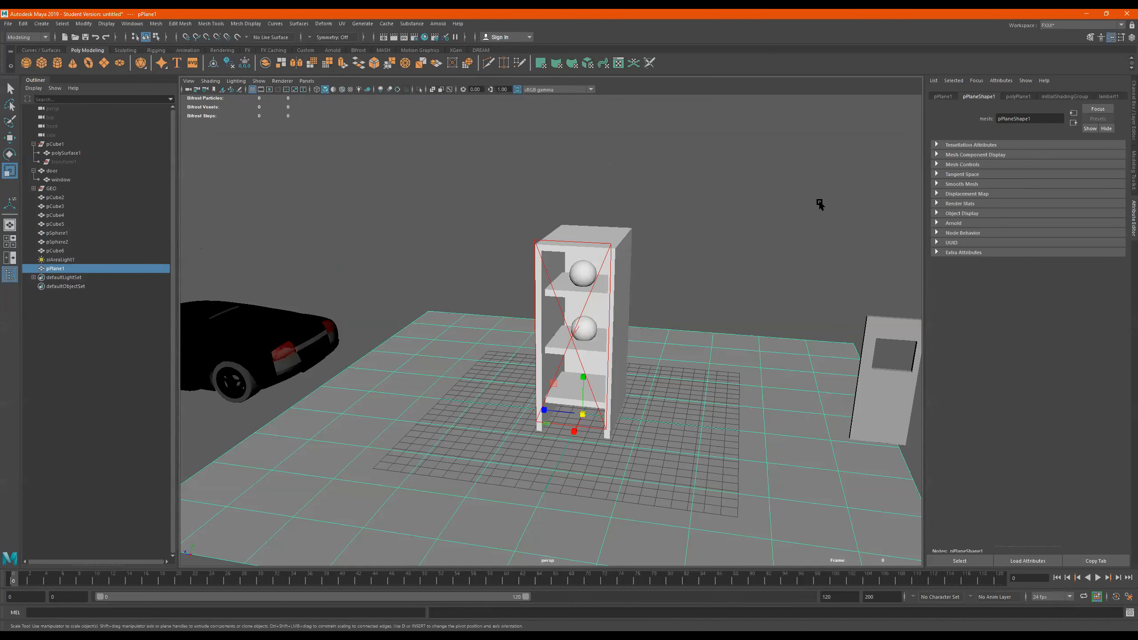
pyautogui.keyDown('alt'); pyautogui.moveTo(615, 354); pyautogui.dragTo(779, 348, button='right'); pyautogui.keyUp('alt')
pyautogui.keyDown('alt'); pyautogui.moveTo(703, 343); pyautogui.dragTo(671, 337, button='right'); pyautogui.keyUp('alt')
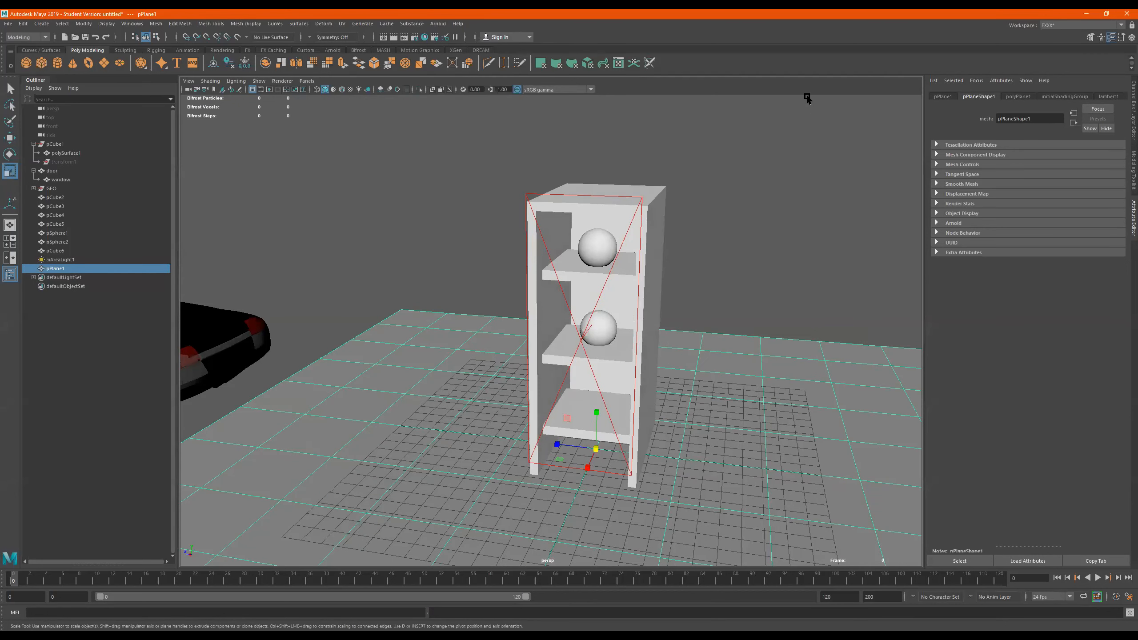
# - Add an Arnold skydome light and connect a File texture to its color
pyautogui.click(438, 23)
pyautogui.moveTo(447, 59)
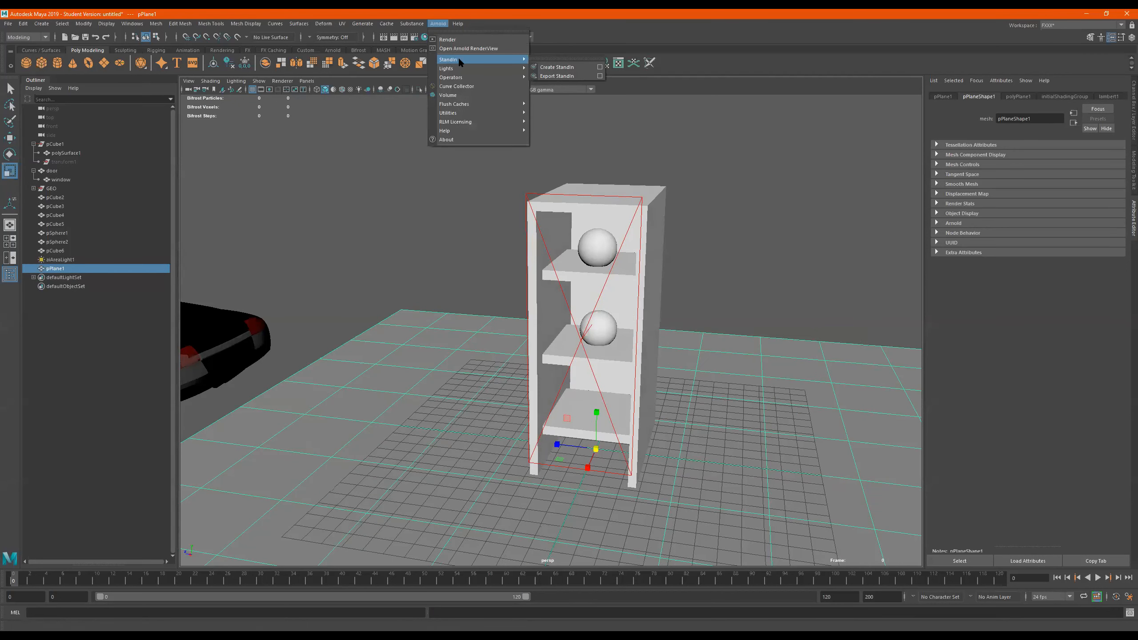
pyautogui.click(582, 91)
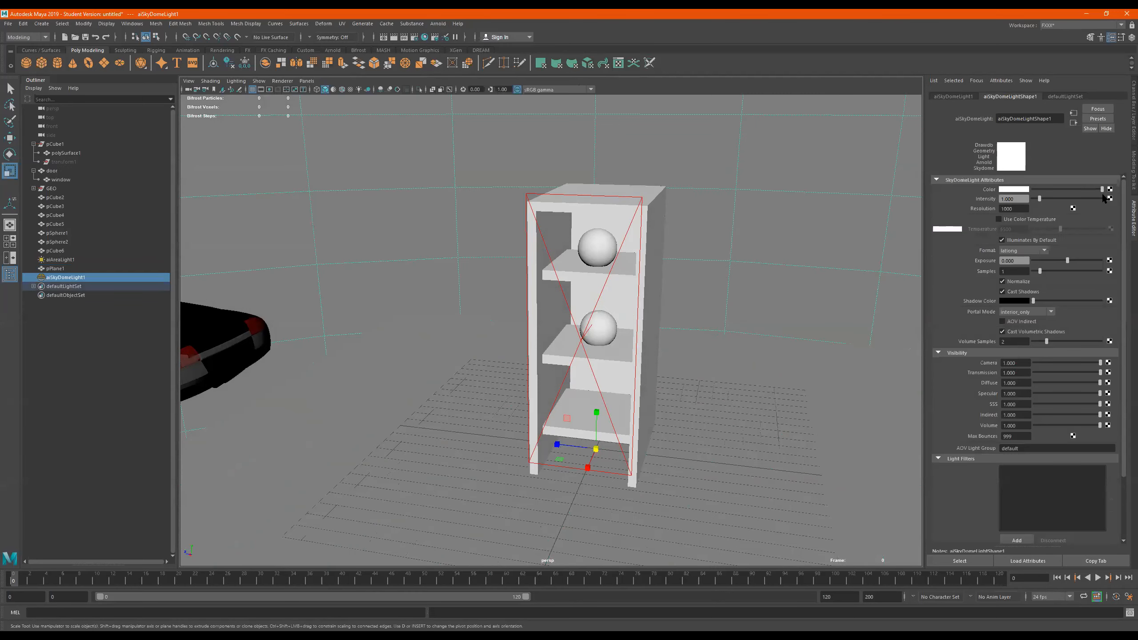
pyautogui.click(1110, 189)
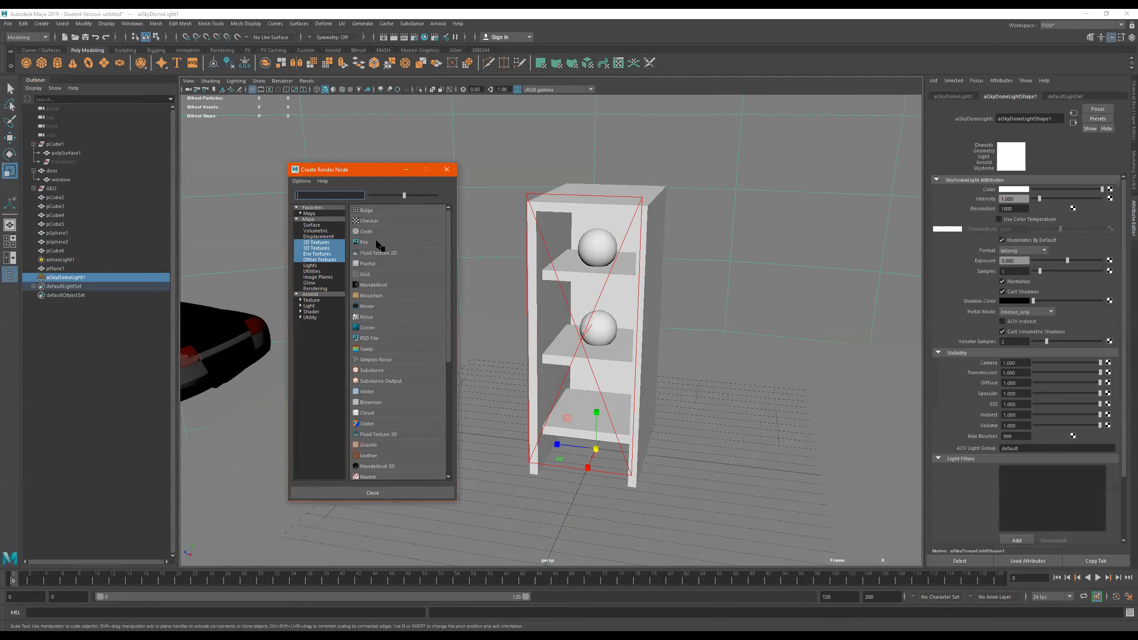
pyautogui.click(376, 243)
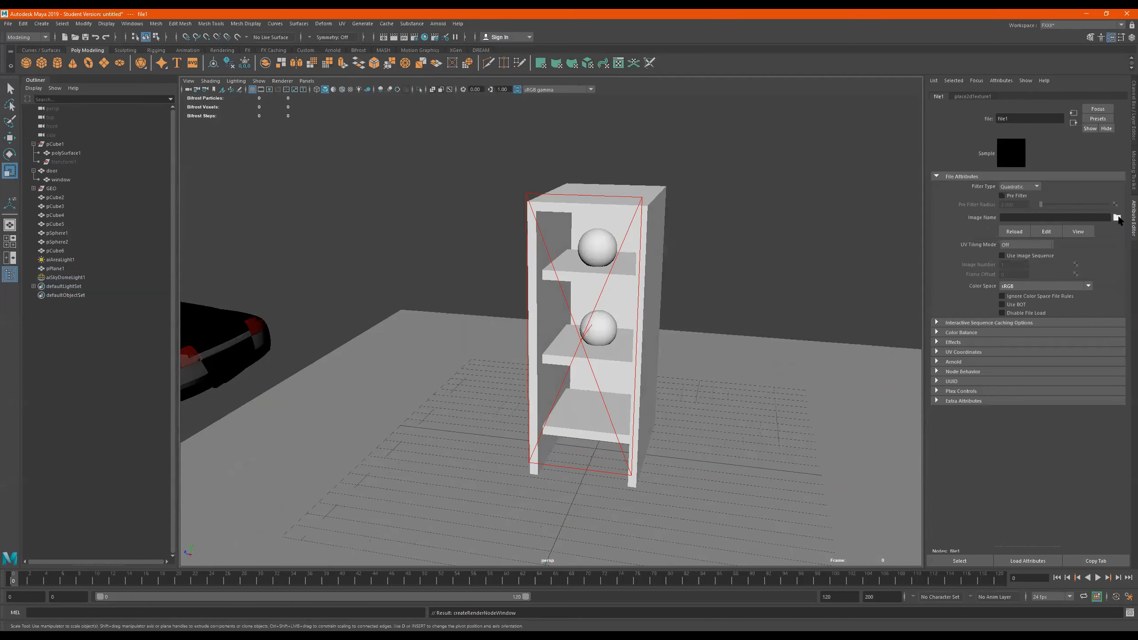
# - Load pond_bridge_night_2k.hdr from the Downloads folder as the file texture's image
pyautogui.click(1118, 218)
pyautogui.click(249, 115)
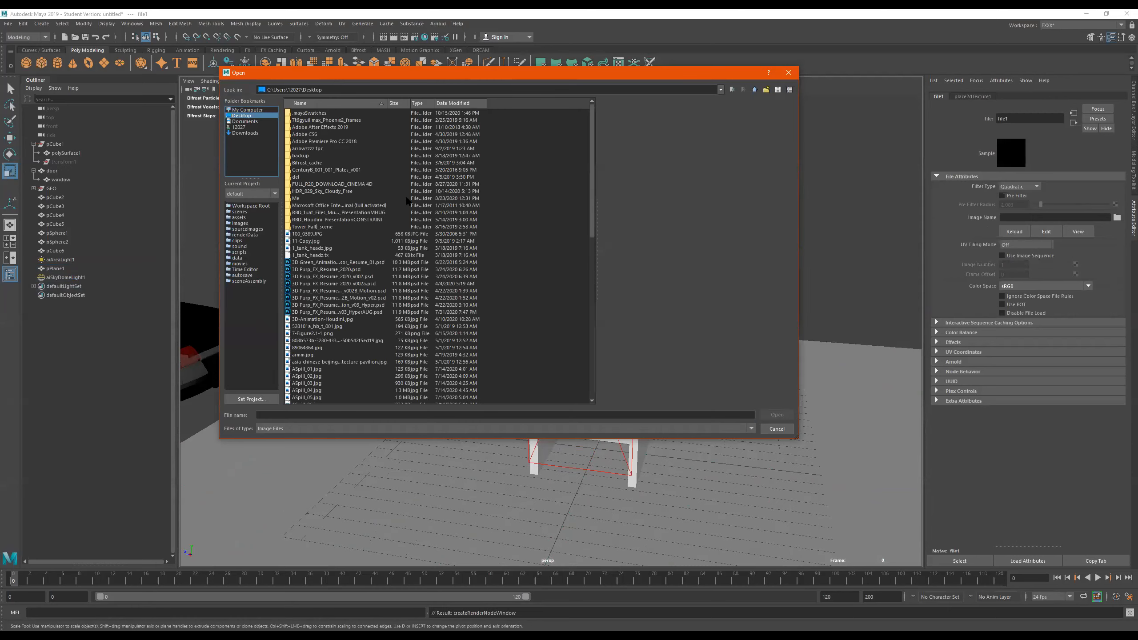
pyautogui.scroll(-8, 412, 204)
pyautogui.scroll(-7, 416, 205)
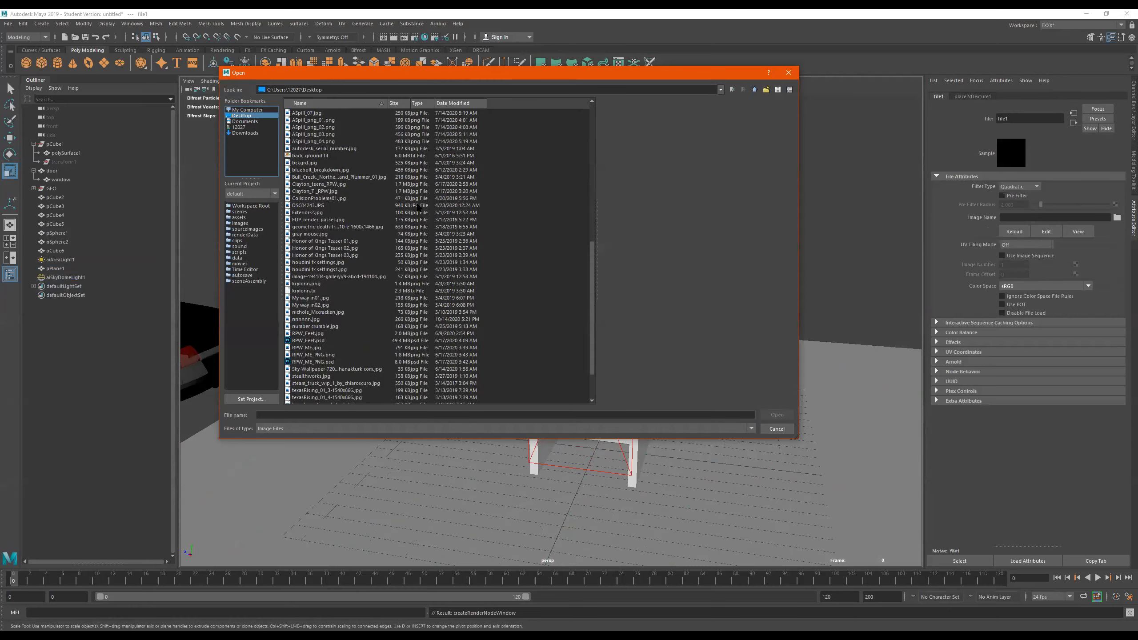
pyautogui.click(257, 132)
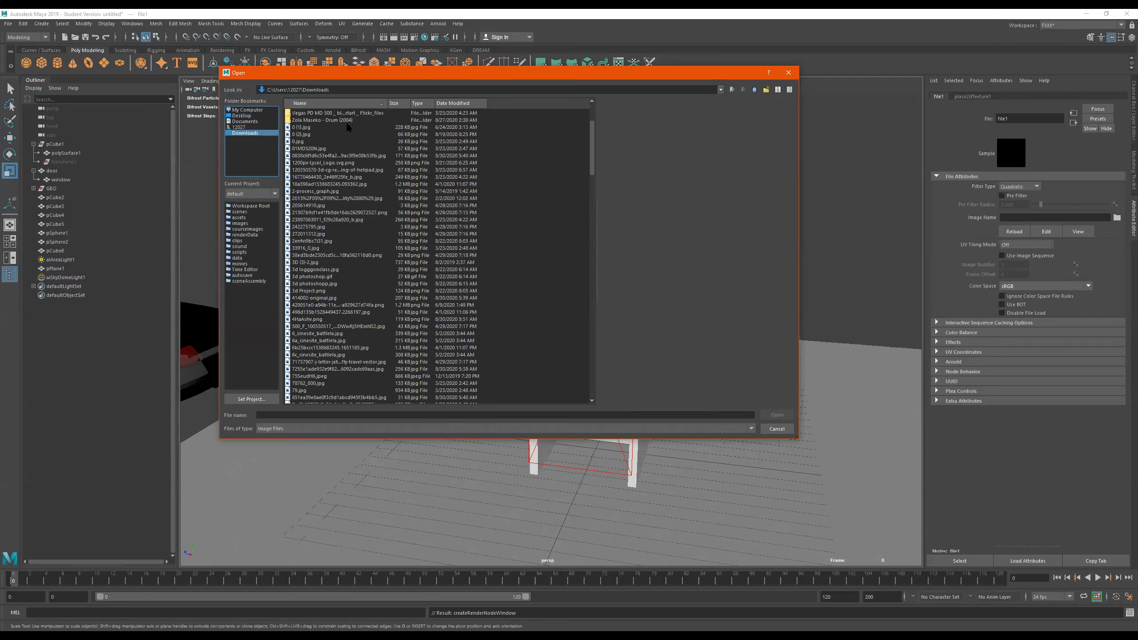
pyautogui.scroll(-20, 355, 131)
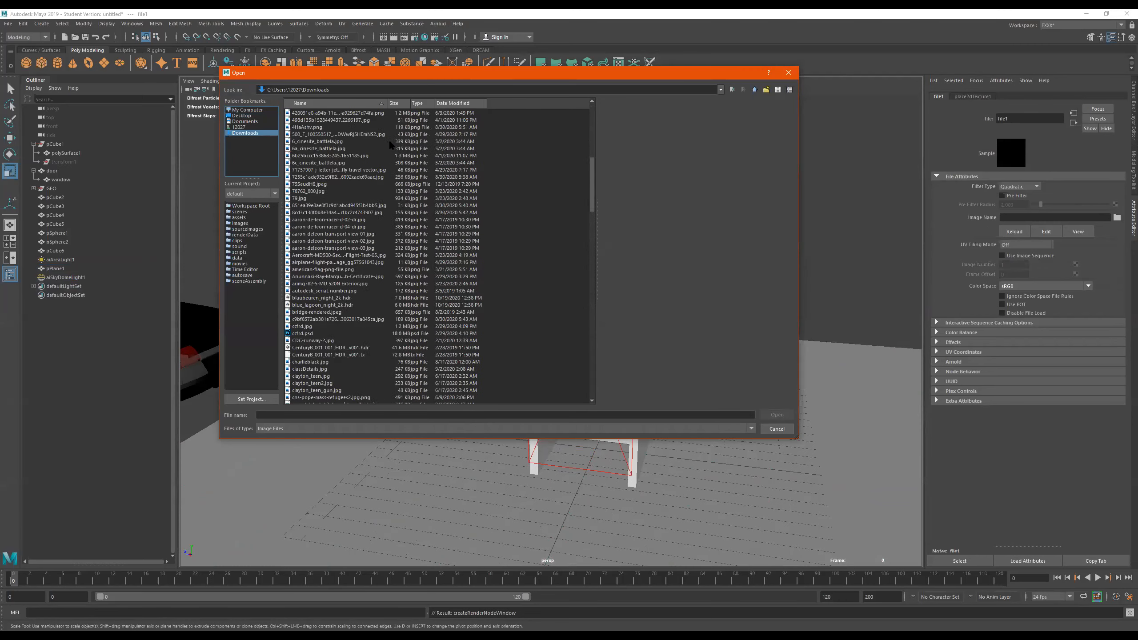
pyautogui.click(453, 104)
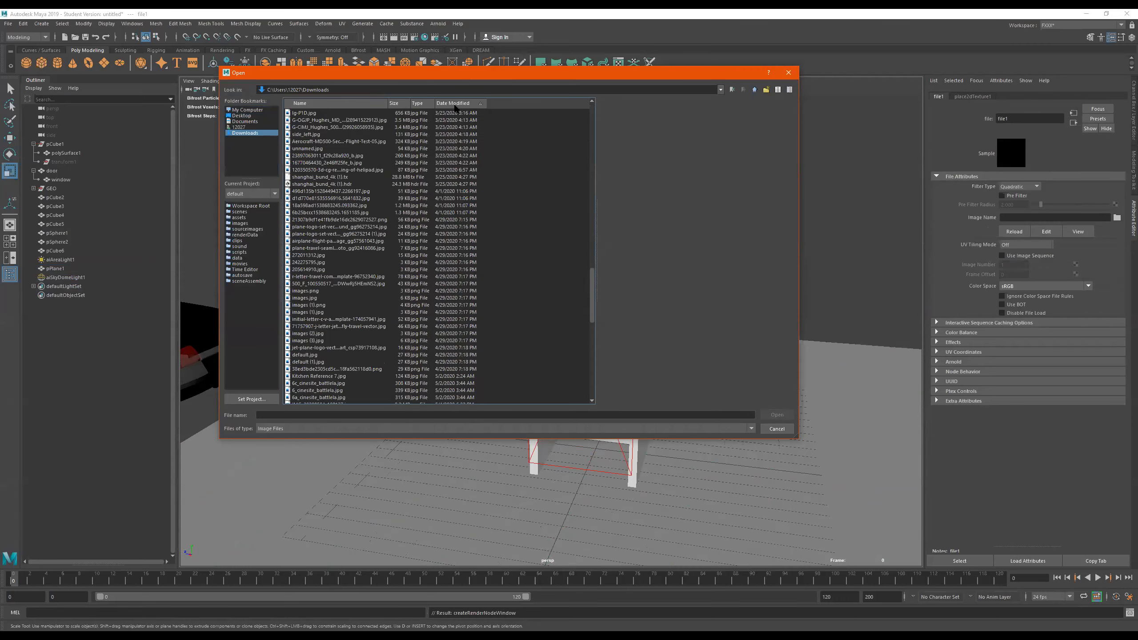
pyautogui.scroll(2, 377, 123)
pyautogui.scroll(9, 388, 129)
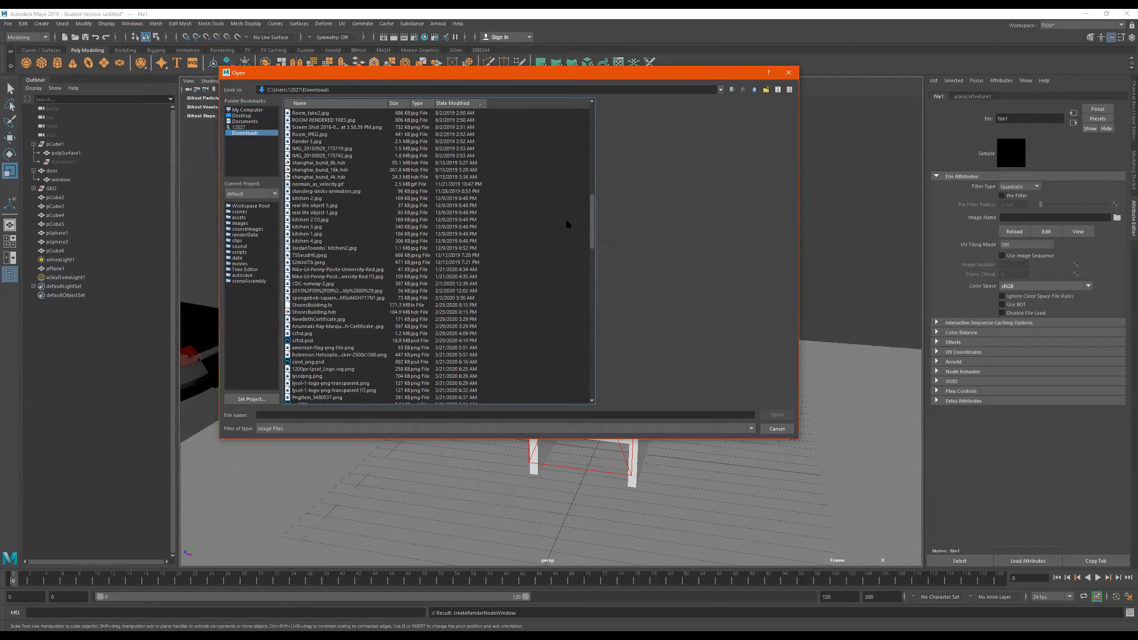
pyautogui.moveTo(593, 221); pyautogui.dragTo(613, 425)
pyautogui.click(340, 398)
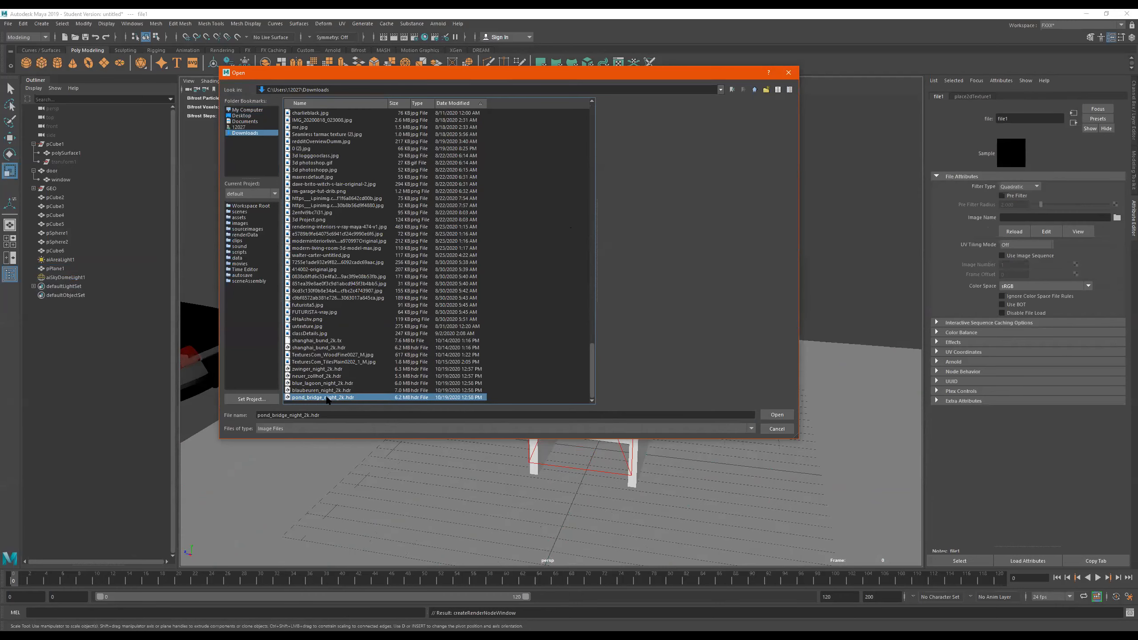
pyautogui.doubleClick(326, 397)
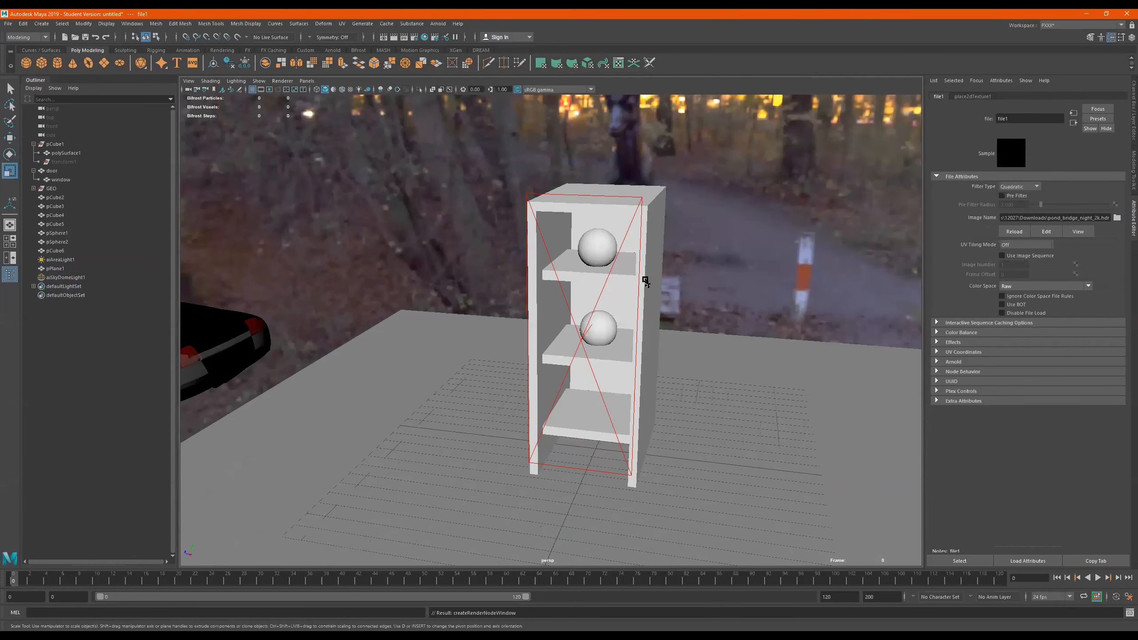
# - Frame the cabinet with its side and the car in view, and render it in the Arnold RenderView
pyautogui.keyDown('alt'); pyautogui.moveTo(625, 244); pyautogui.dragTo(802, 326); pyautogui.keyUp('alt')
pyautogui.keyDown('alt'); pyautogui.moveTo(594, 244); pyautogui.dragTo(580, 238); pyautogui.keyUp('alt')
pyautogui.keyDown('alt'); pyautogui.moveTo(580, 238); pyautogui.dragTo(800, 264, button='right'); pyautogui.keyUp('alt')
pyautogui.moveTo(641, 286)
pyautogui.keyDown('alt'); pyautogui.mouseDown()
pyautogui.moveTo(659, 280)
pyautogui.moveTo(619, 289)
pyautogui.moveTo(636, 266)
pyautogui.mouseUp(); pyautogui.keyUp('alt')
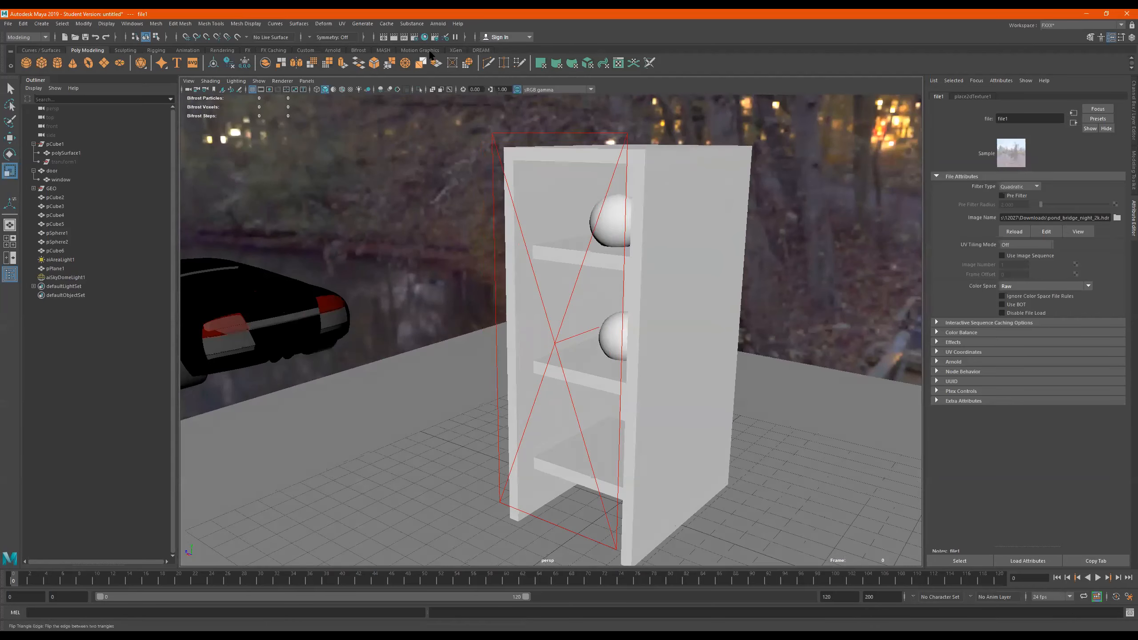
pyautogui.click(332, 50)
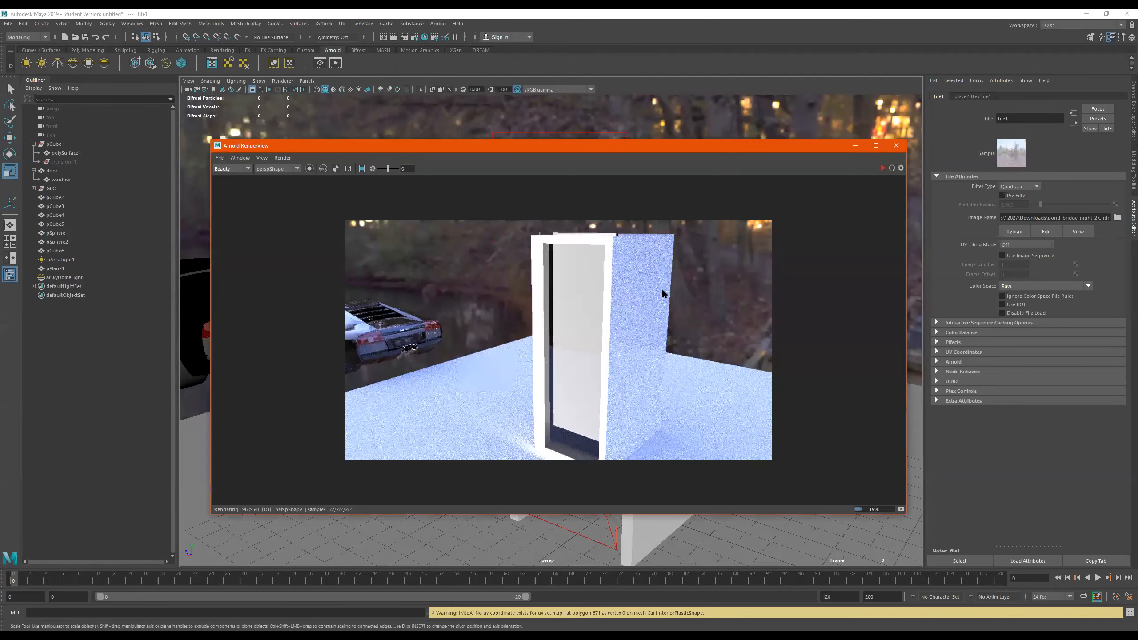
# - Lower the skydome light's exposure to about -0.526, re-render the scene and close the render view
pyautogui.click(797, 115)
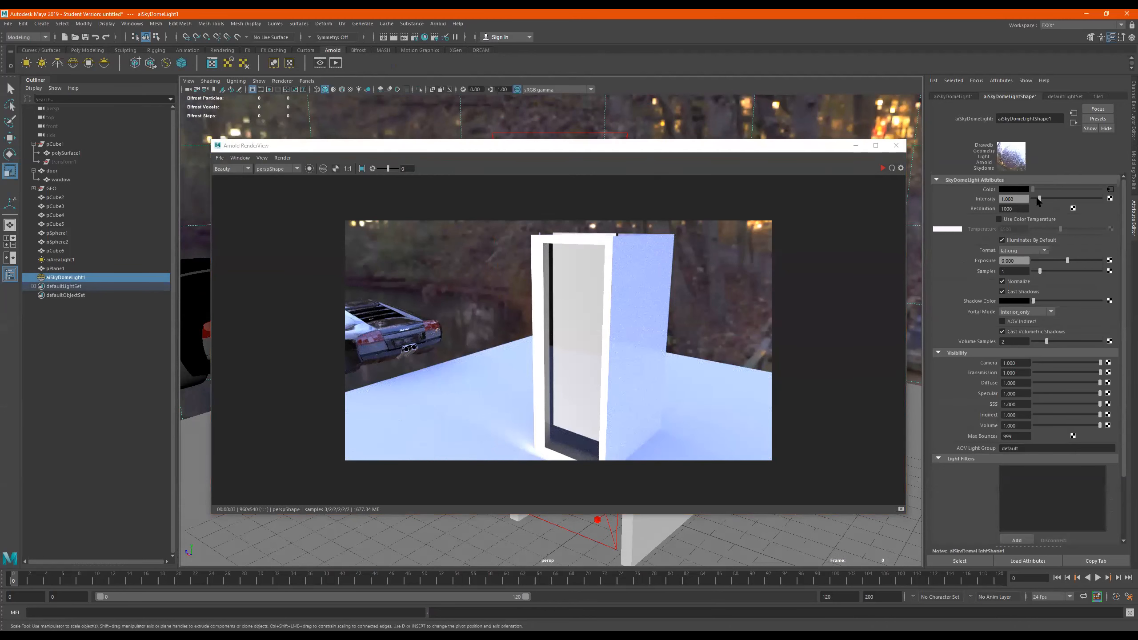
pyautogui.moveTo(1066, 262); pyautogui.dragTo(1064, 263)
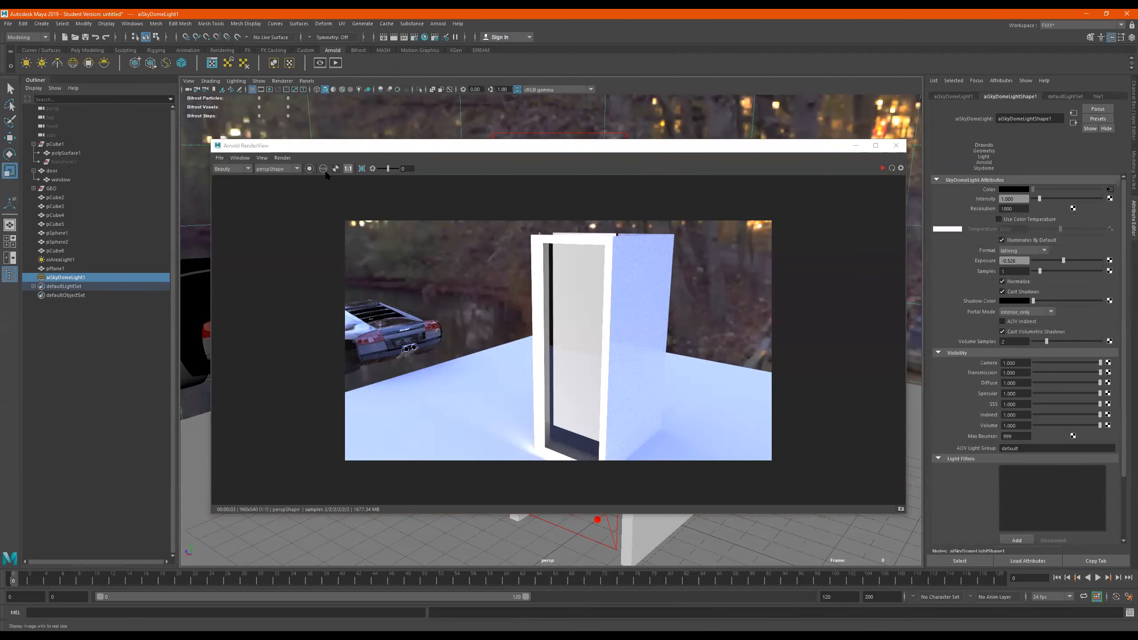
pyautogui.click(882, 169)
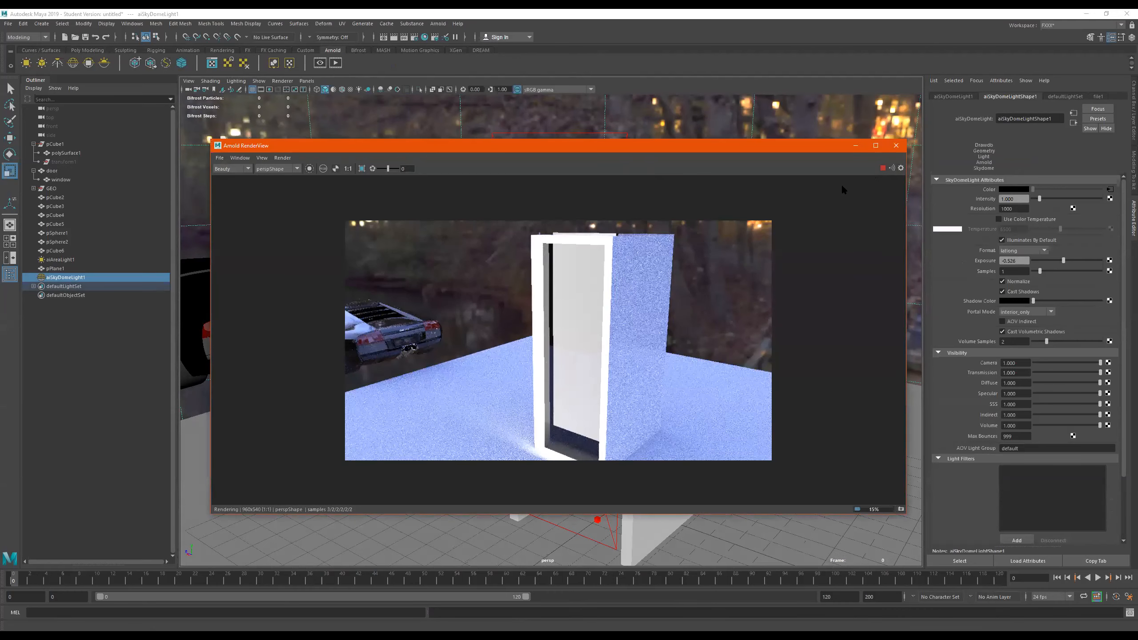
pyautogui.click(897, 145)
# - Select the cabinet's glass panel and switch to the Rendering - Expert workspace
pyautogui.click(541, 199)
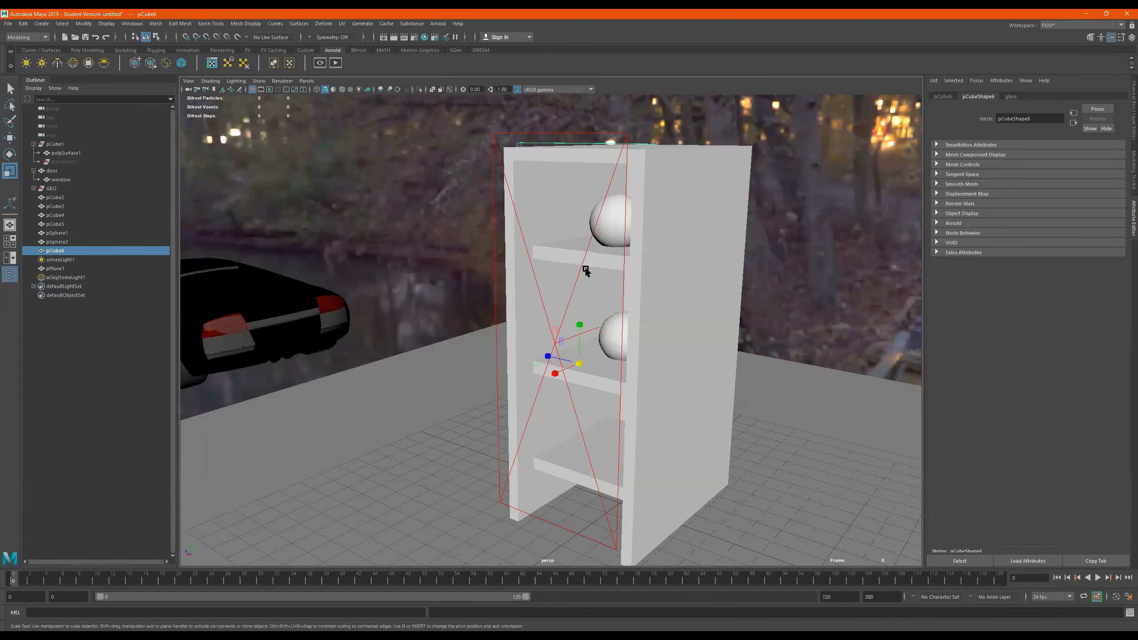
pyautogui.click(415, 38)
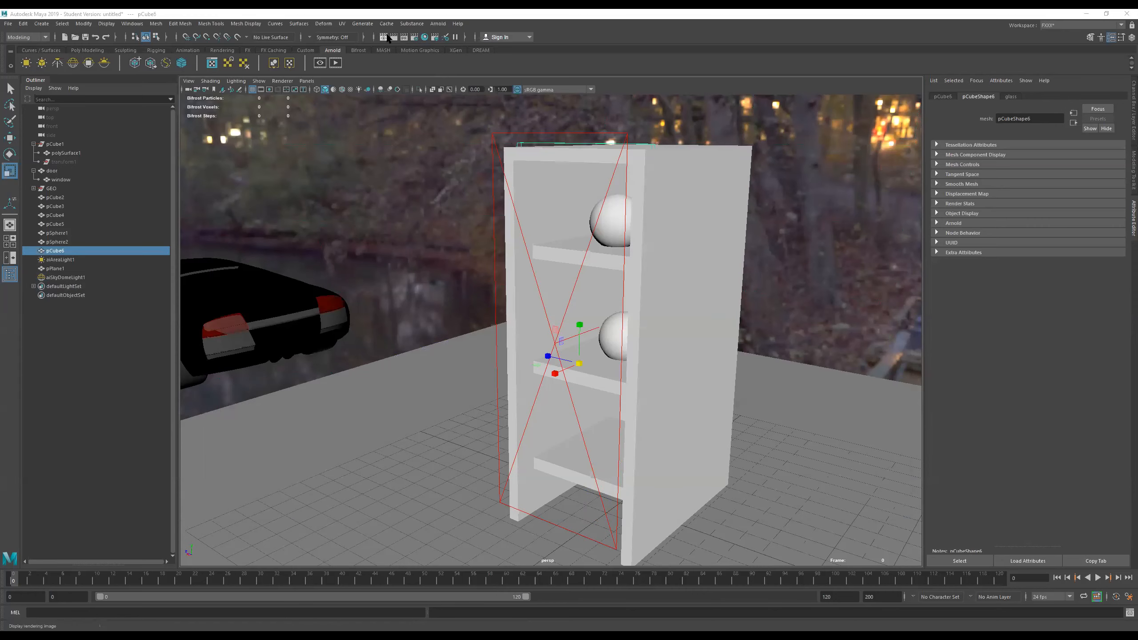
pyautogui.click(1062, 24)
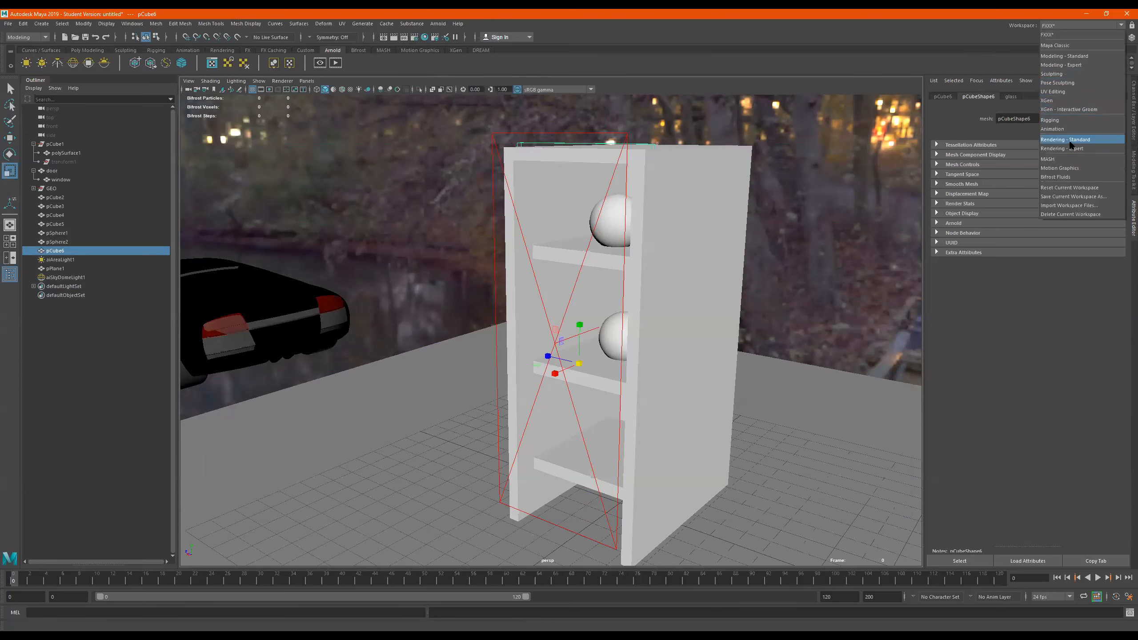
pyautogui.click(1069, 148)
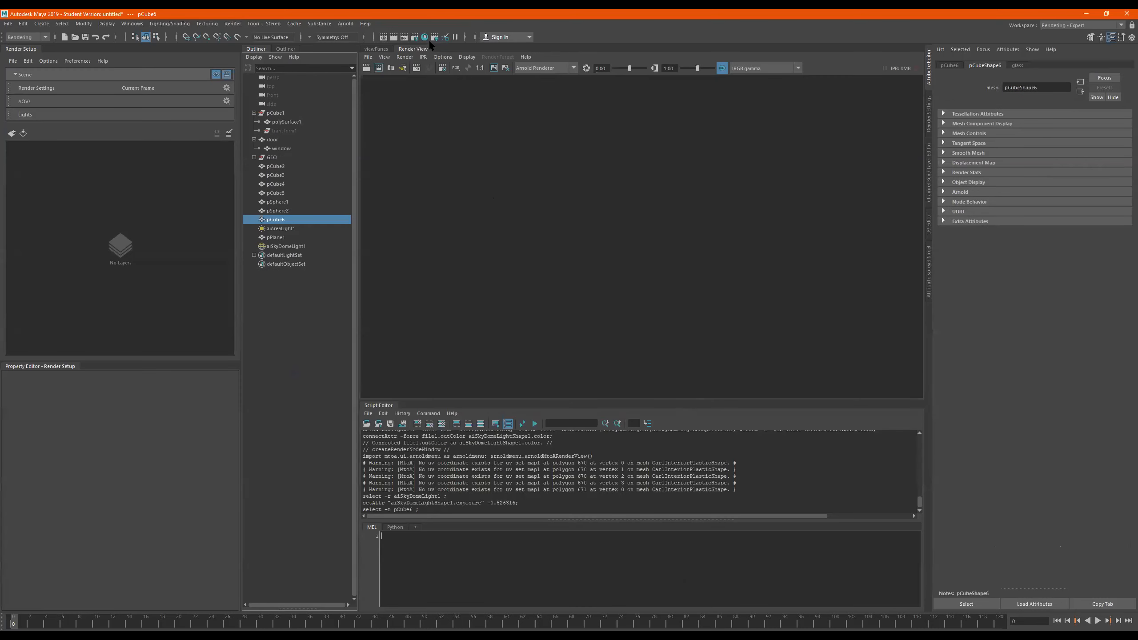
# - Set the Arnold transmission samples to 4 in the render settings and return to the previous custom workspace
pyautogui.click(415, 38)
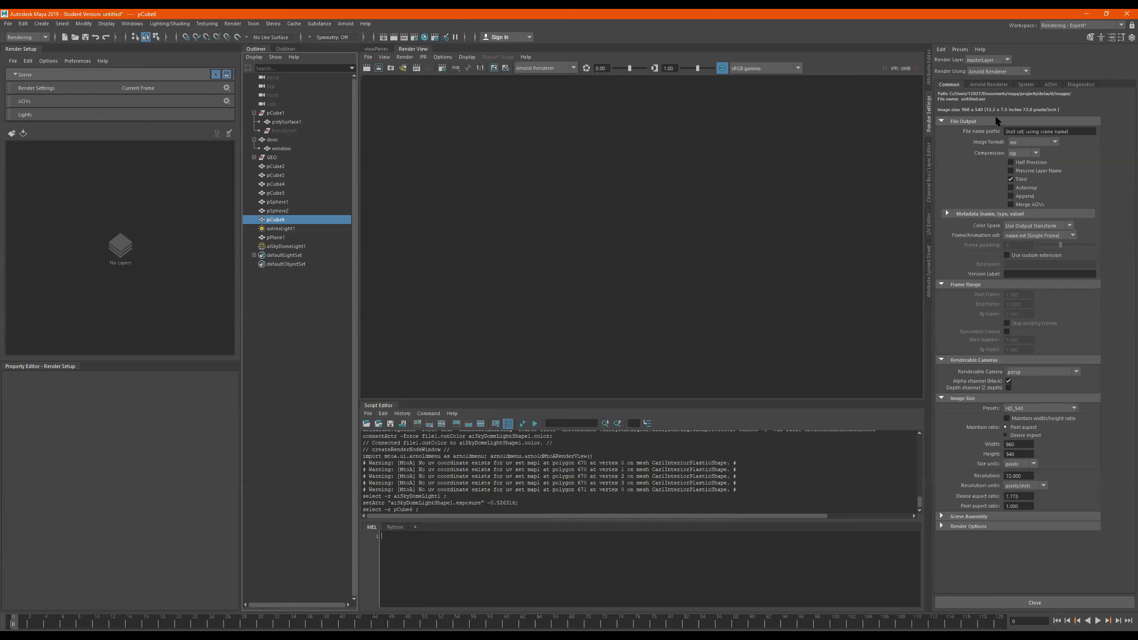
pyautogui.click(988, 86)
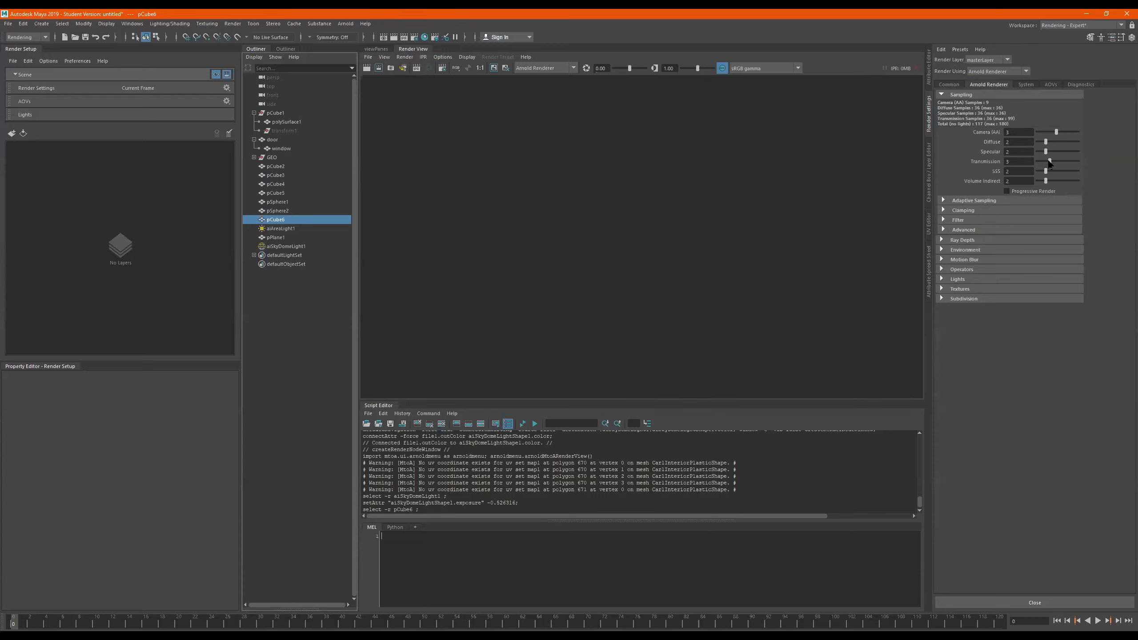
pyautogui.moveTo(1050, 163); pyautogui.dragTo(1055, 164)
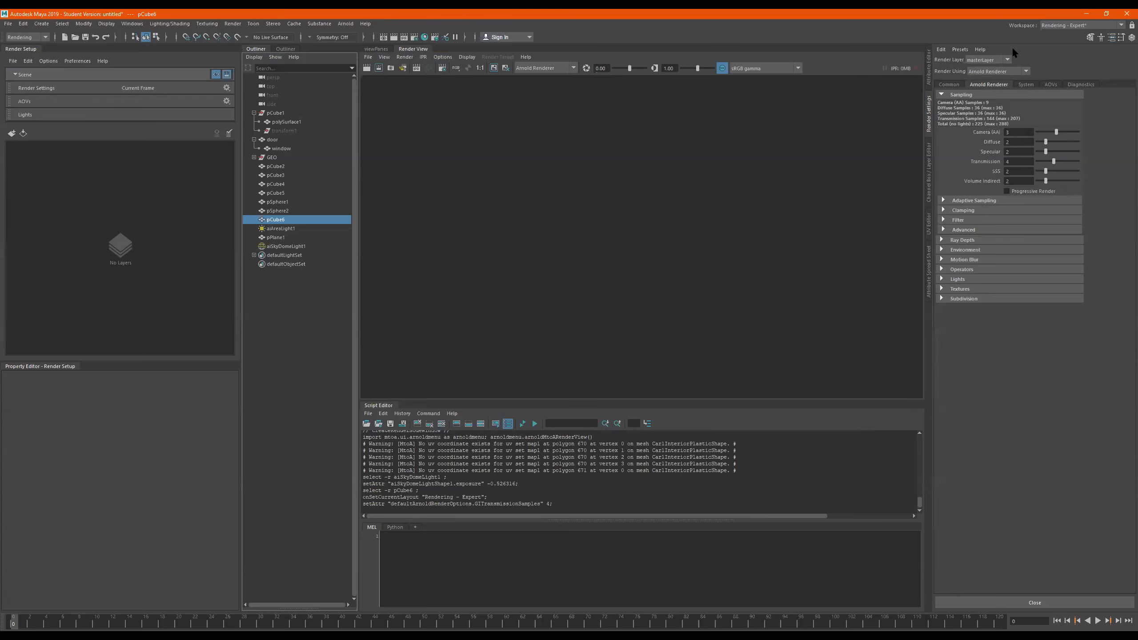
pyautogui.click(1056, 25)
pyautogui.click(1054, 30)
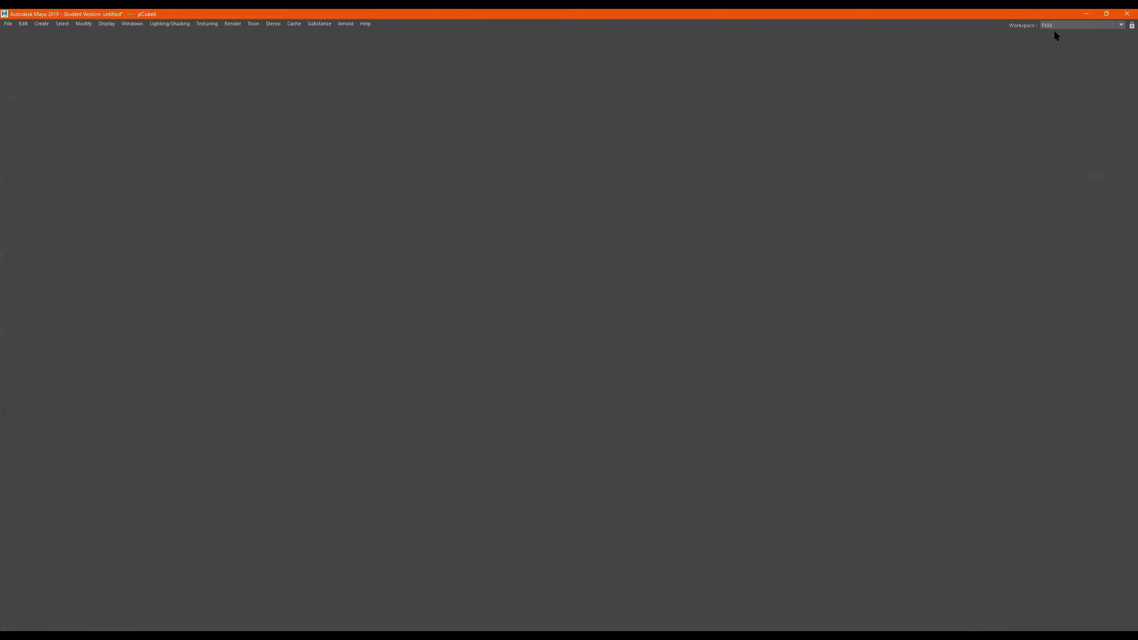
# - Render the cabinet again from a new angle and move the render view clear of the cabinet's upper part
pyautogui.scroll(6, 601, 162)
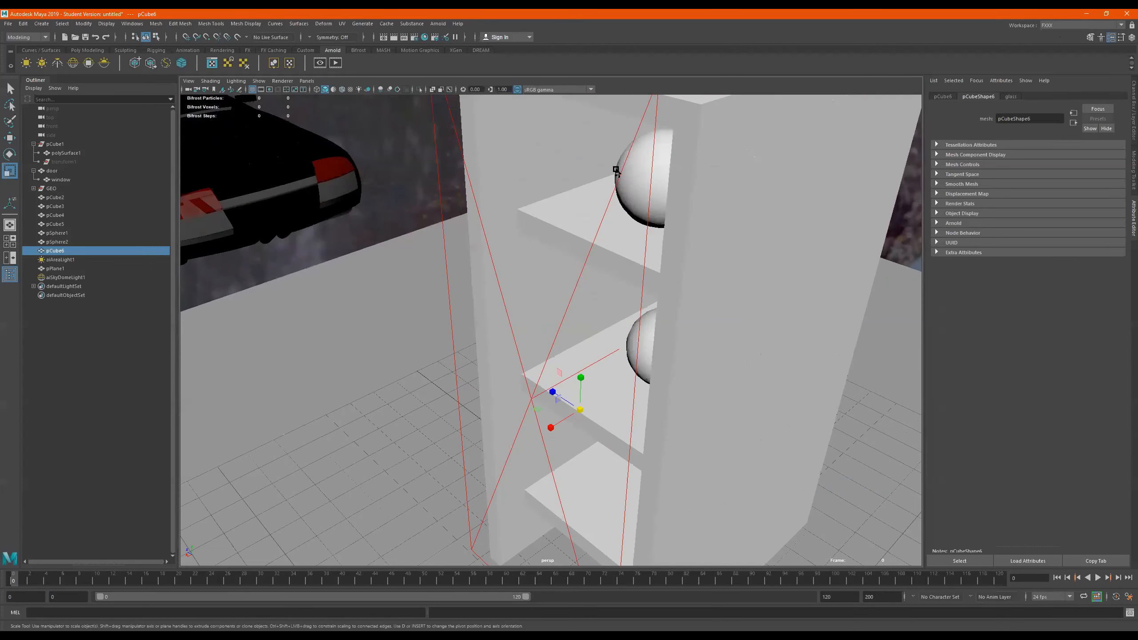
pyautogui.scroll(-5, 619, 174)
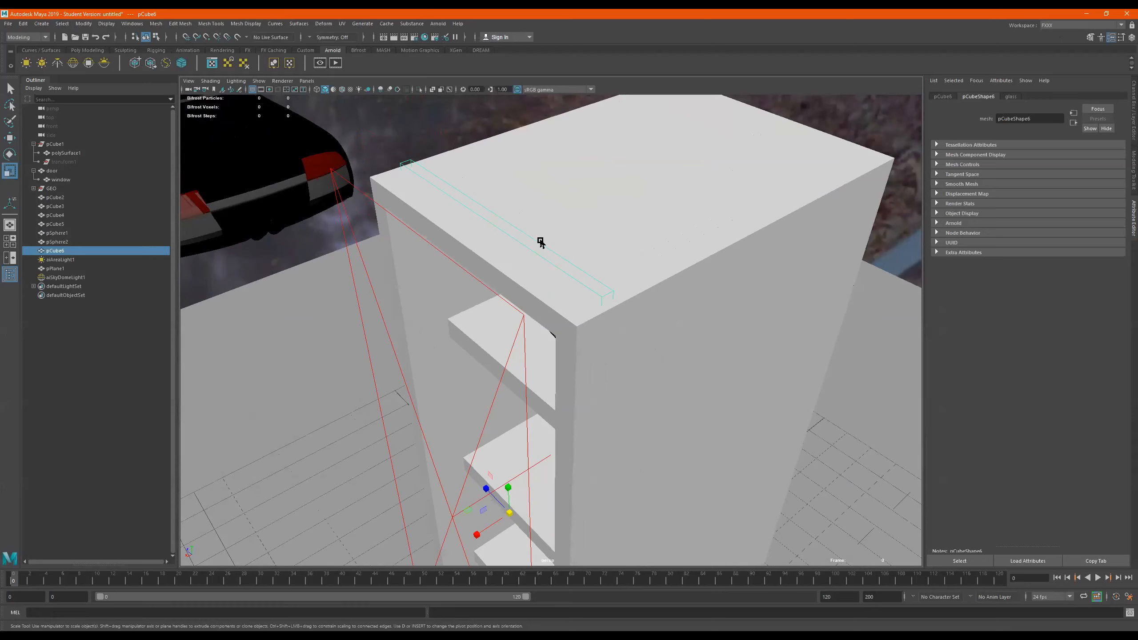
pyautogui.keyDown('alt'); pyautogui.moveTo(625, 257); pyautogui.dragTo(387, 151); pyautogui.keyUp('alt')
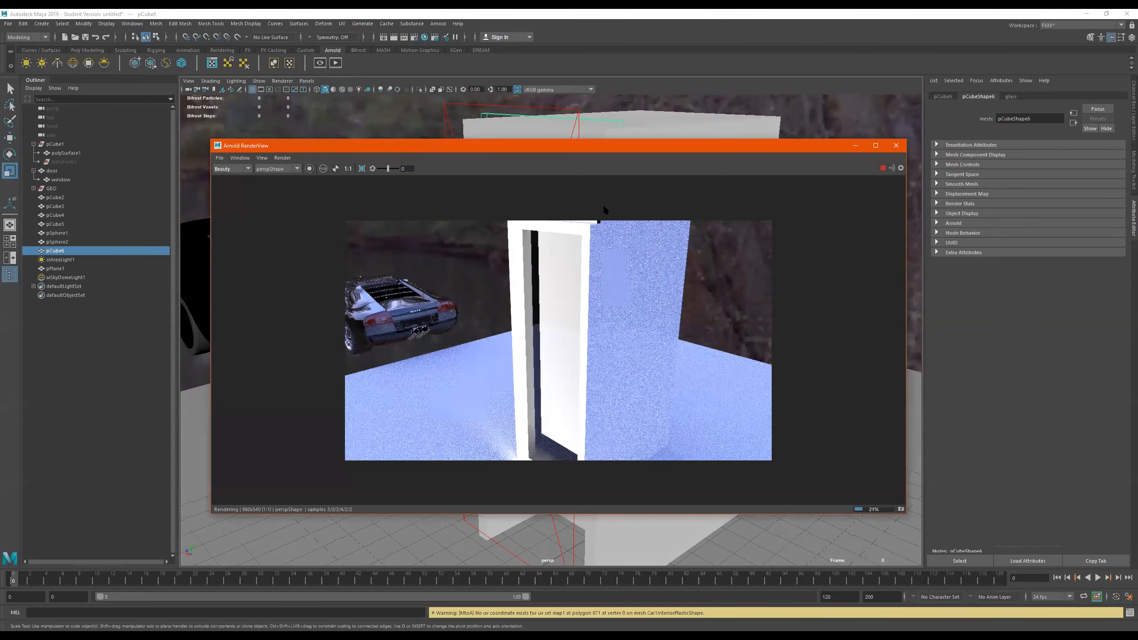
pyautogui.moveTo(602, 151); pyautogui.dragTo(556, 220)
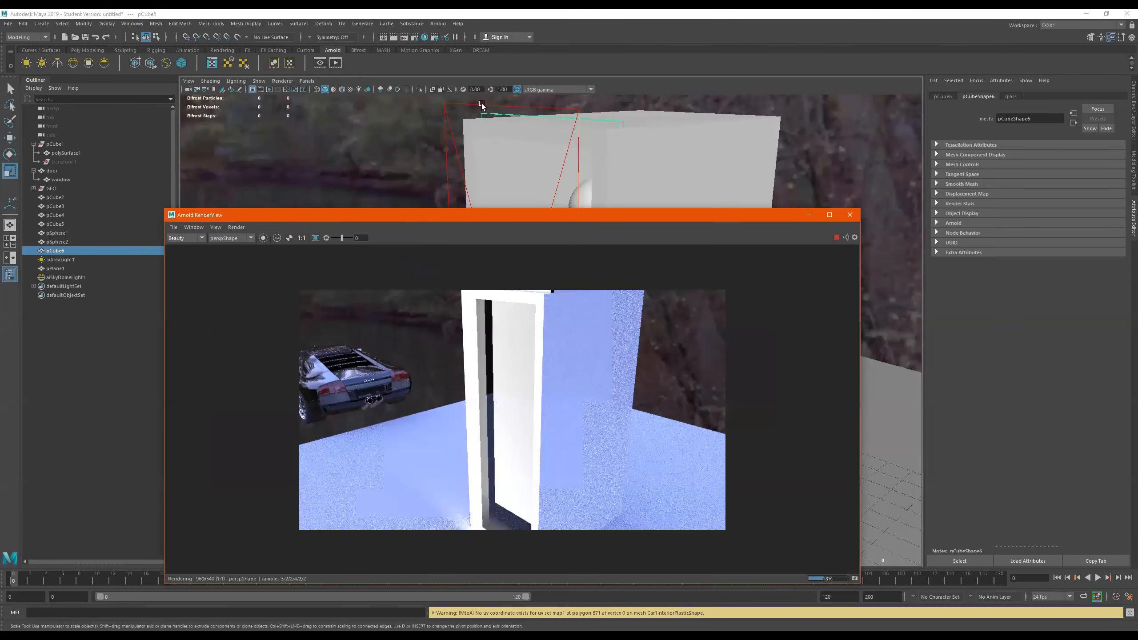
# - Select the area light at the cabinet's front, check the render from a wider angle, and close the render view
pyautogui.click(482, 103)
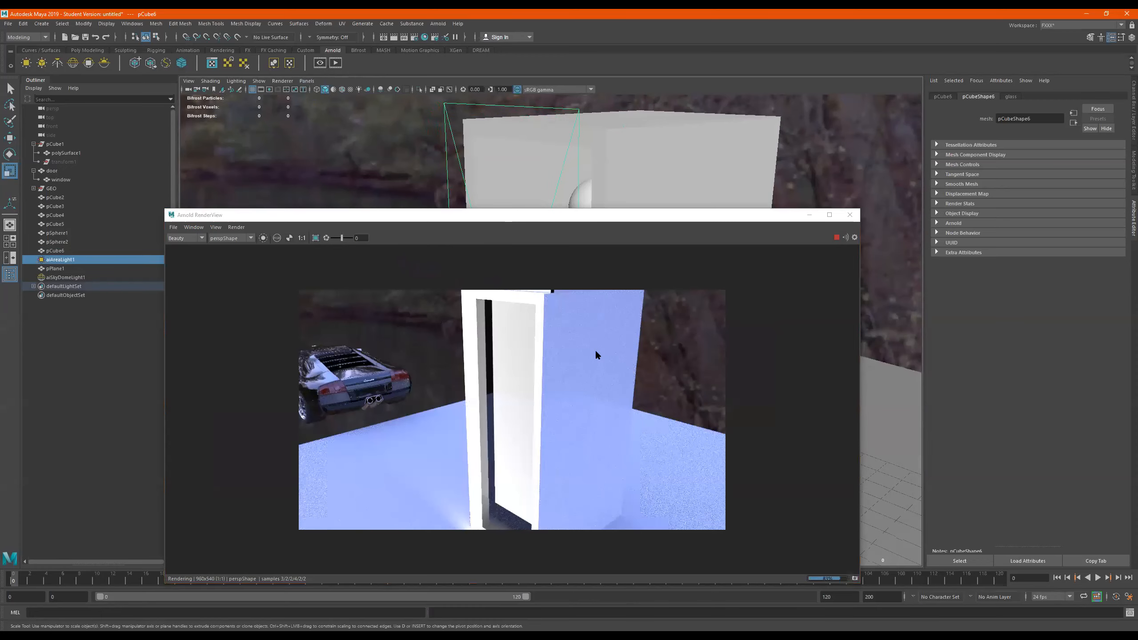
pyautogui.moveTo(573, 215); pyautogui.dragTo(600, 405)
pyautogui.keyDown('alt'); pyautogui.moveTo(551, 343); pyautogui.dragTo(556, 261); pyautogui.keyUp('alt')
pyautogui.keyDown('alt'); pyautogui.moveTo(558, 262); pyautogui.dragTo(475, 297, button='right'); pyautogui.keyUp('alt')
pyautogui.keyDown('alt'); pyautogui.moveTo(475, 296); pyautogui.dragTo(504, 305); pyautogui.keyUp('alt')
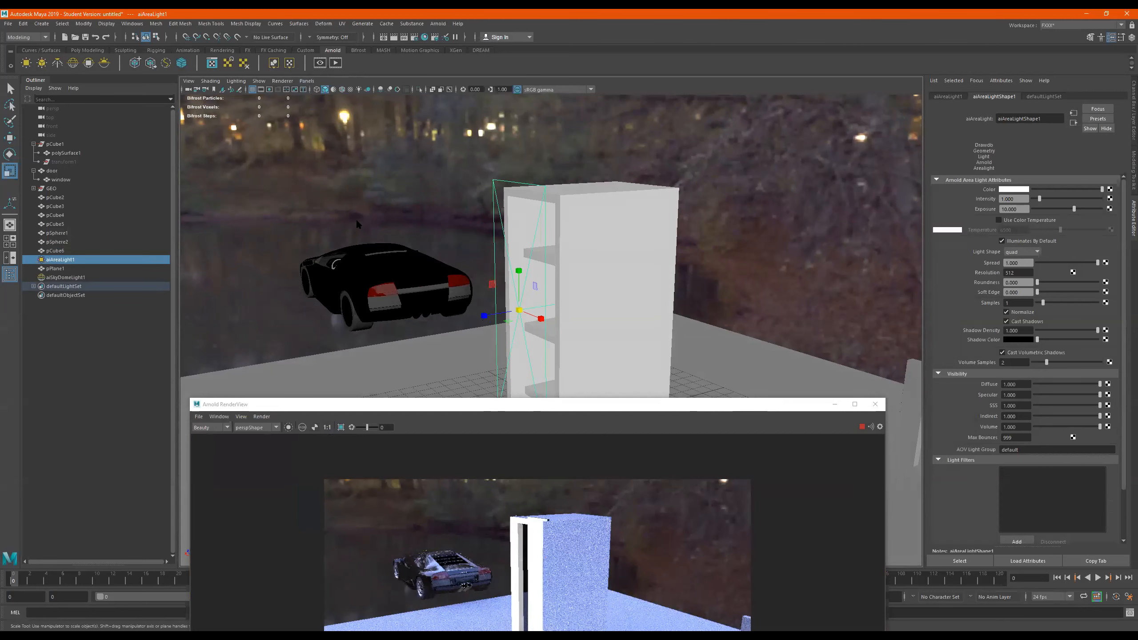
pyautogui.moveTo(330, 404); pyautogui.dragTo(228, 203)
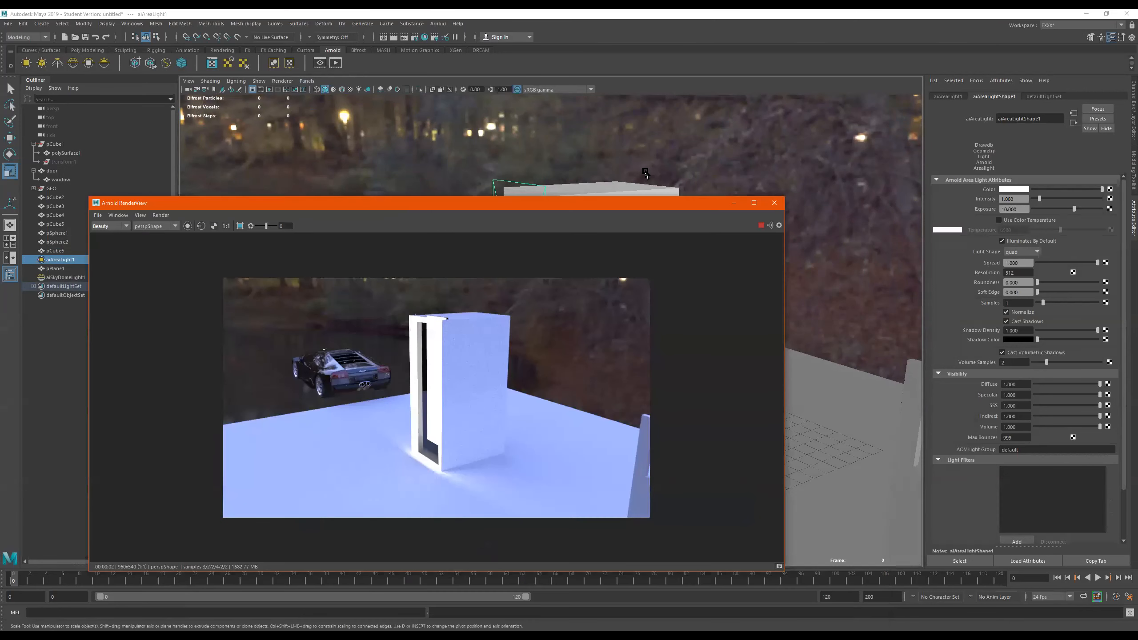
pyautogui.click(774, 203)
# - Frame the whole cabinet, create a camera from that view, and rename the camera cabinetCam
pyautogui.scroll(1, 770, 231)
pyautogui.keyDown('alt'); pyautogui.moveTo(728, 222); pyautogui.dragTo(650, 256, button='middle'); pyautogui.keyUp('alt')
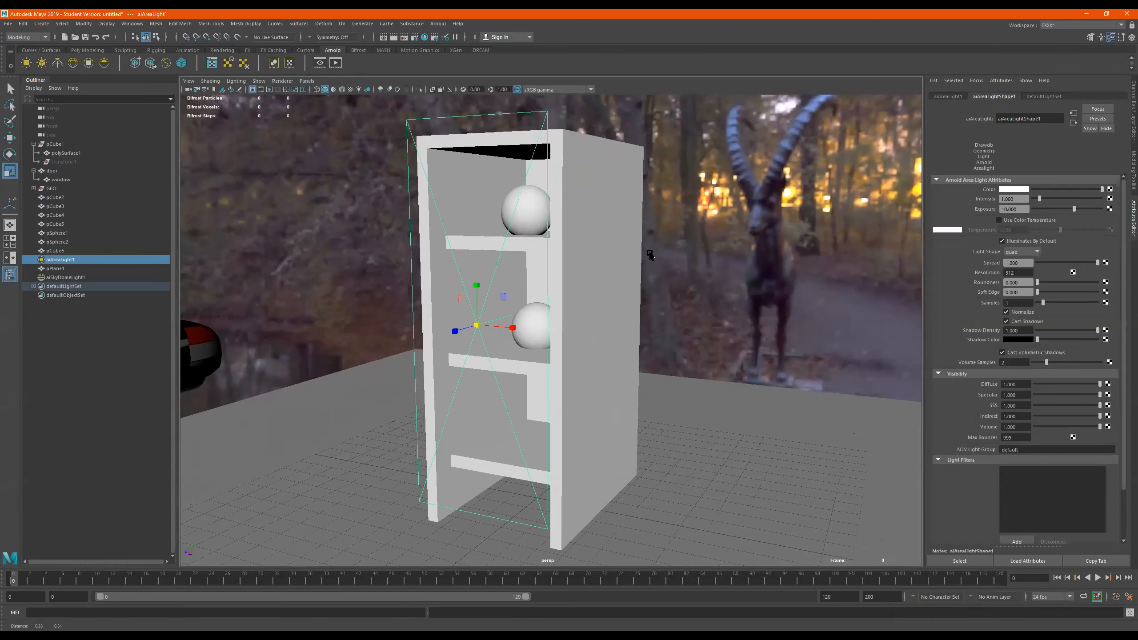
pyautogui.click(188, 81)
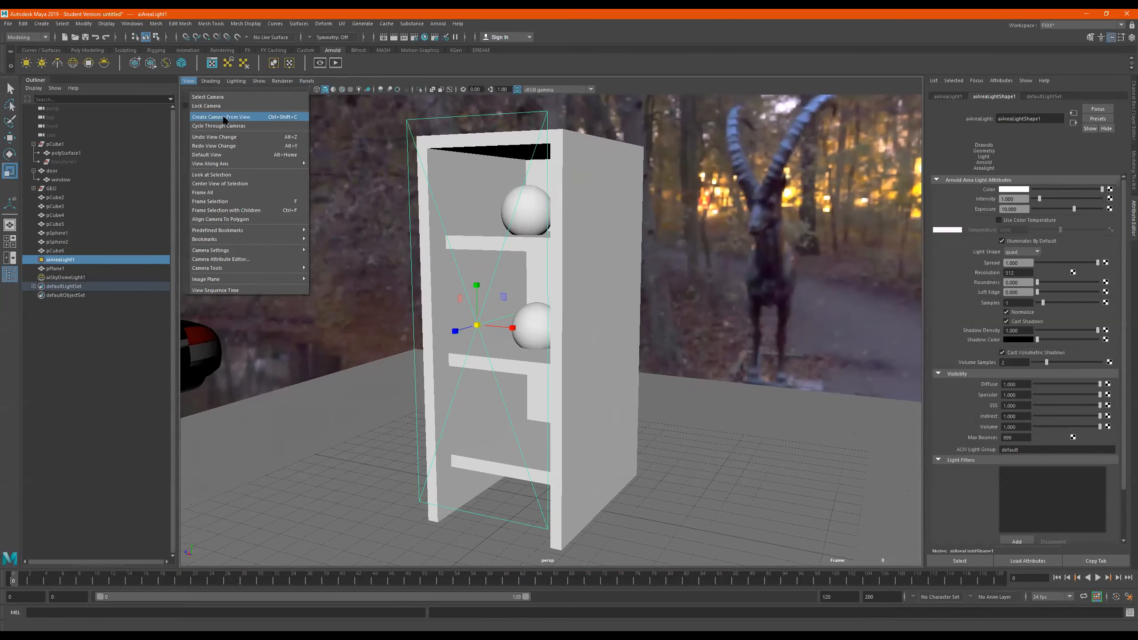
pyautogui.click(224, 120)
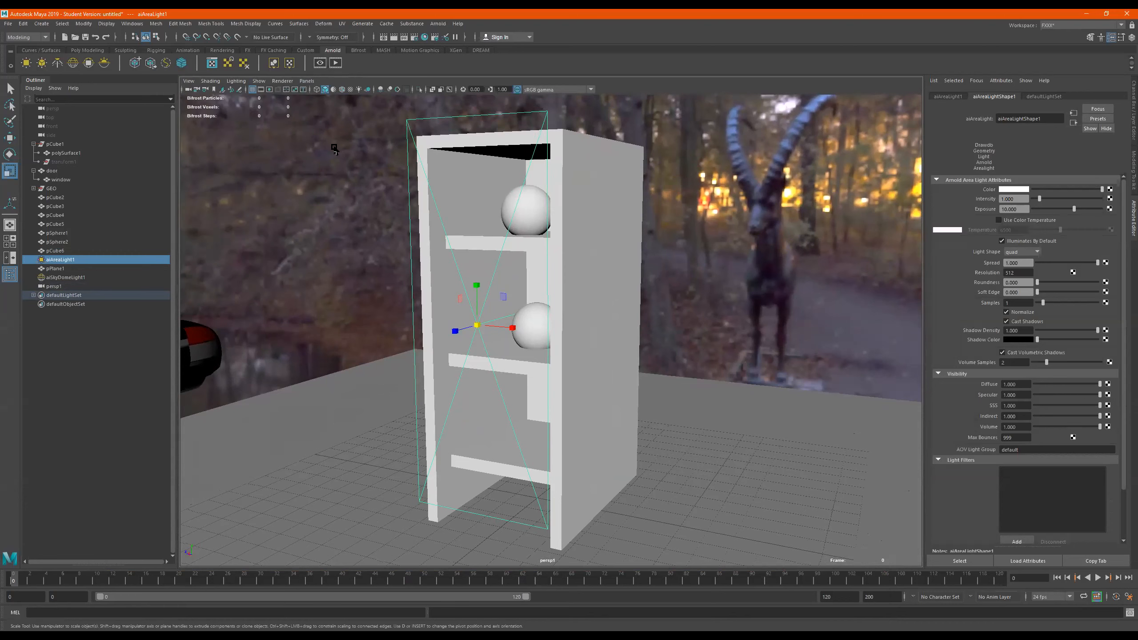
pyautogui.doubleClick(55, 286)
pyautogui.write('d')
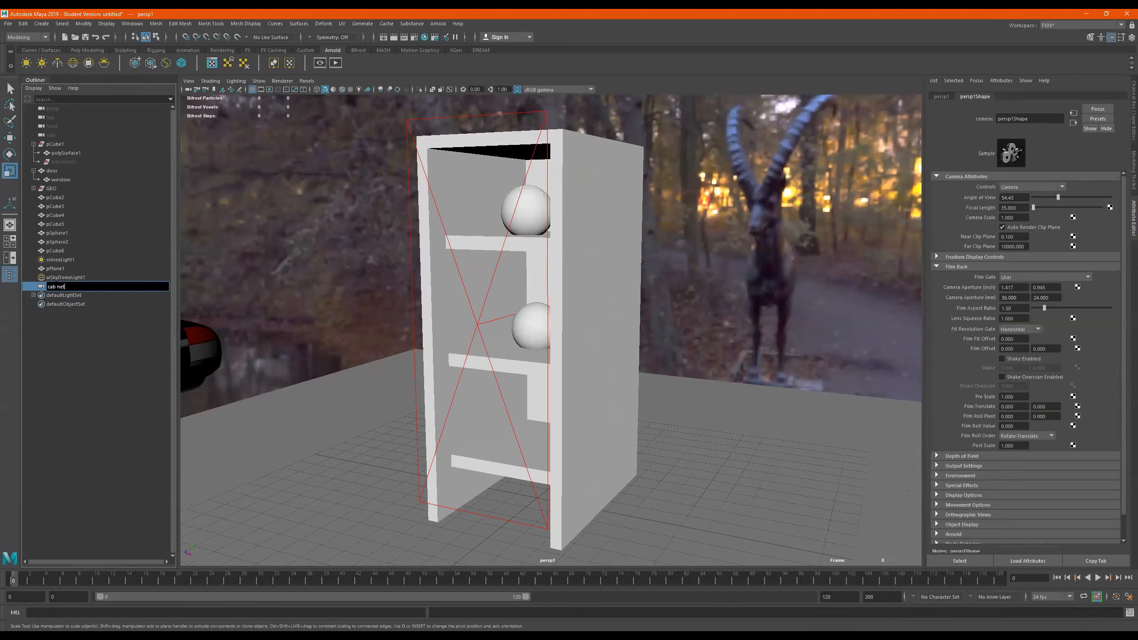
pyautogui.press('Return')
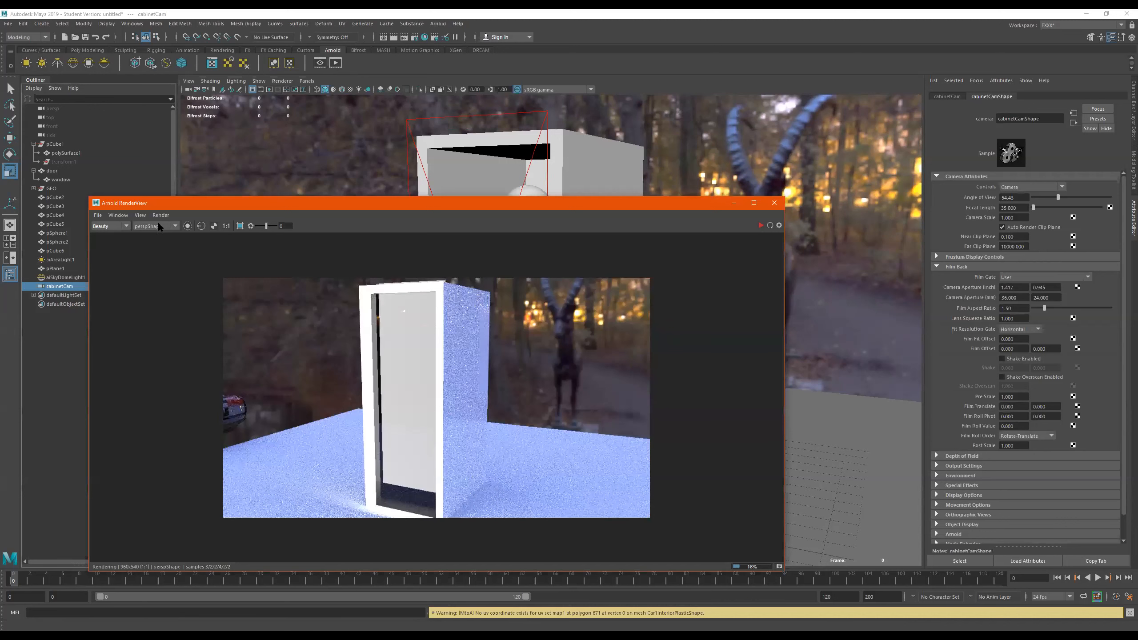
# - Render live through cabinetCam and switch the viewport back to the persp camera, with the cabinet in sight
pyautogui.click(161, 226)
pyautogui.click(157, 240)
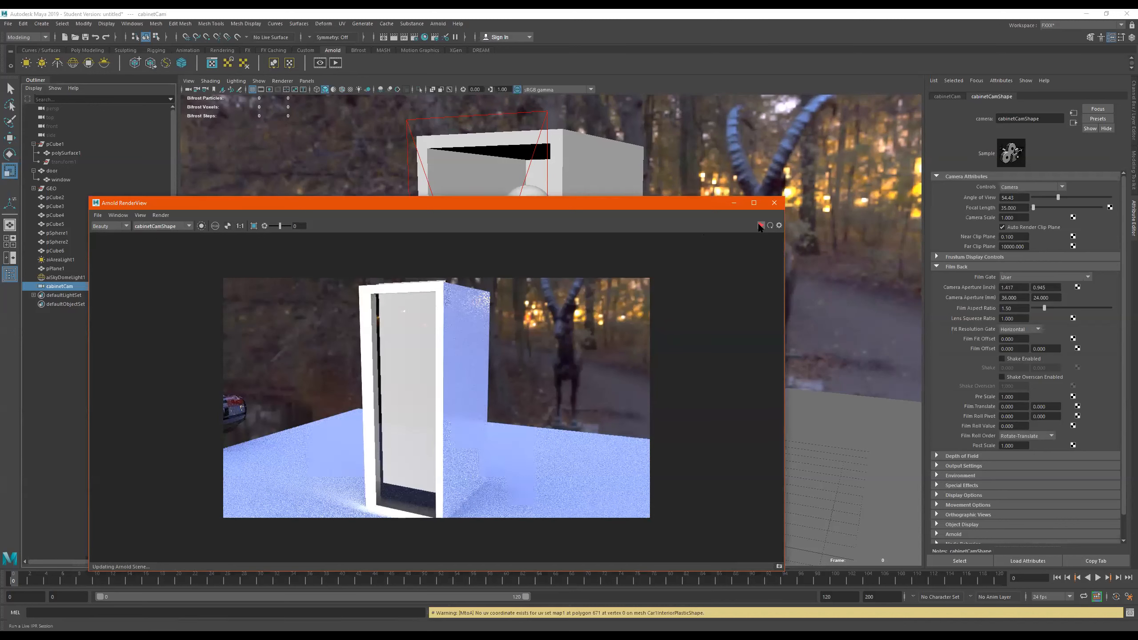
pyautogui.moveTo(644, 142)
pyautogui.keyDown('alt'); pyautogui.mouseDown()
pyautogui.moveTo(722, 148)
pyautogui.moveTo(602, 122)
pyautogui.moveTo(633, 129)
pyautogui.mouseUp(); pyautogui.keyUp('alt')
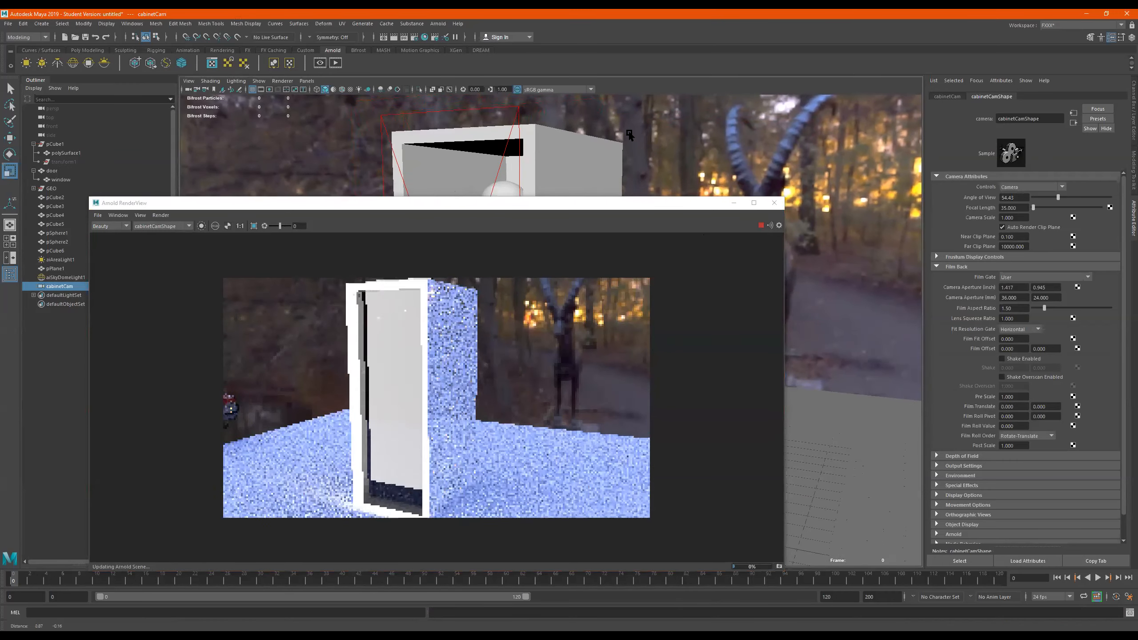
pyautogui.click(307, 81)
pyautogui.moveTo(354, 90)
pyautogui.click(411, 91)
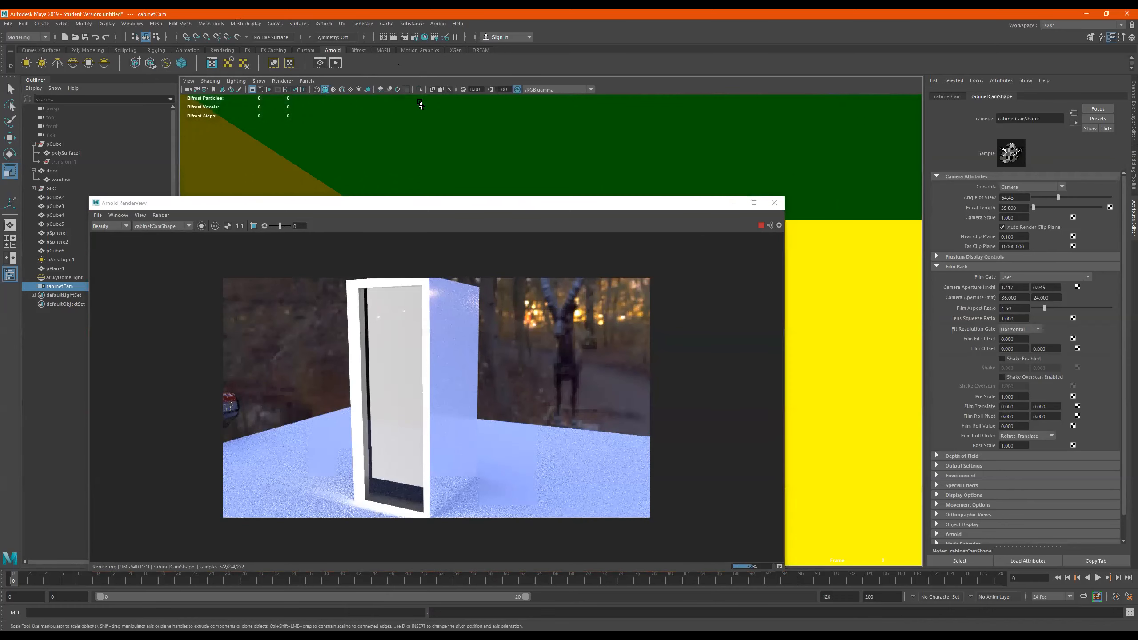
pyautogui.keyDown('alt'); pyautogui.moveTo(835, 293); pyautogui.dragTo(874, 304, button='right'); pyautogui.keyUp('alt')
# - Select the area light and move it back into the cabinet, behind the glass panel
pyautogui.click(829, 160)
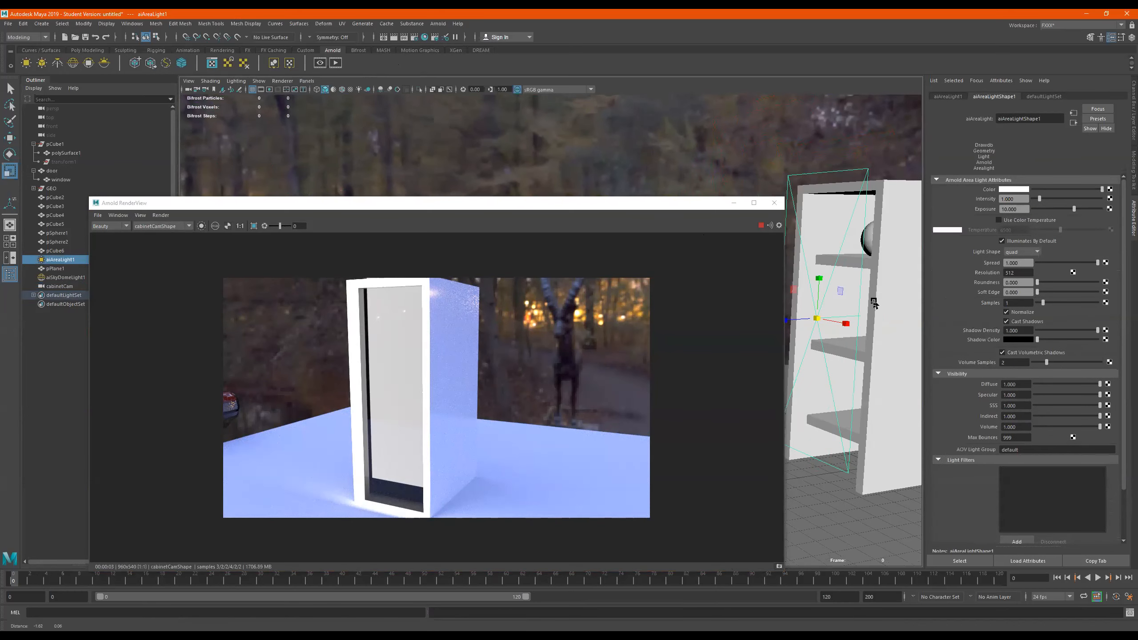
pyautogui.press('e')
pyautogui.press('w')
pyautogui.moveTo(798, 321); pyautogui.dragTo(823, 315)
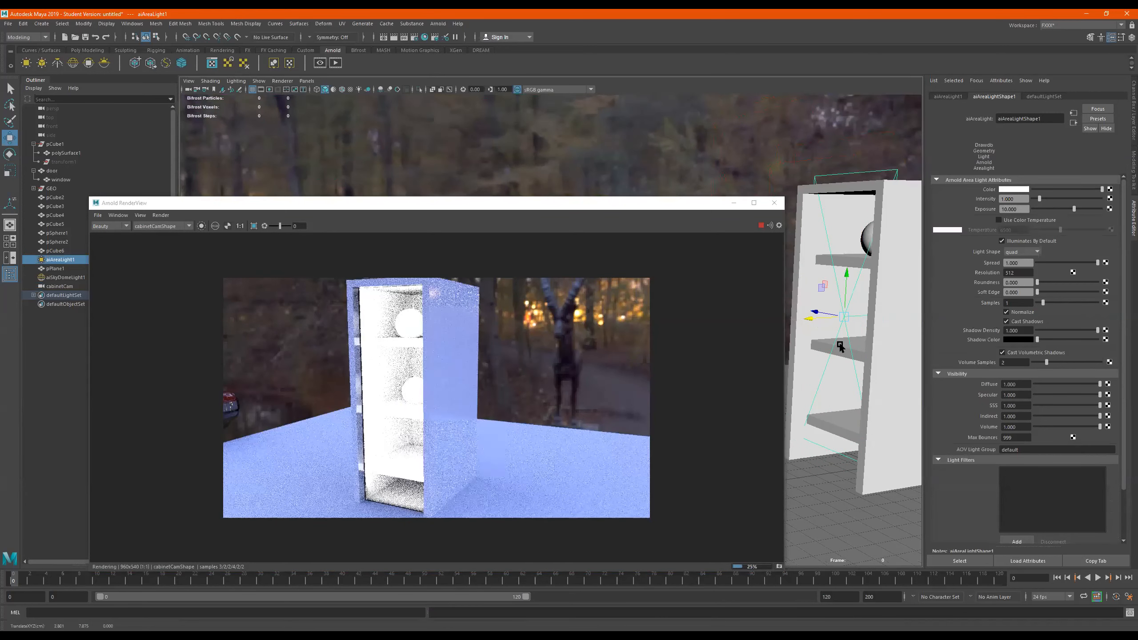
# - Inspect the area light's placement relative to the glass panel in wireframe and return to the shaded view
pyautogui.keyDown('alt'); pyautogui.moveTo(876, 342); pyautogui.dragTo(394, 151); pyautogui.keyUp('alt')
pyautogui.keyDown('alt'); pyautogui.moveTo(890, 375); pyautogui.dragTo(758, 348, button='middle'); pyautogui.keyUp('alt')
pyautogui.keyDown('alt'); pyautogui.moveTo(757, 348); pyautogui.dragTo(678, 276); pyautogui.keyUp('alt')
pyautogui.press('4')
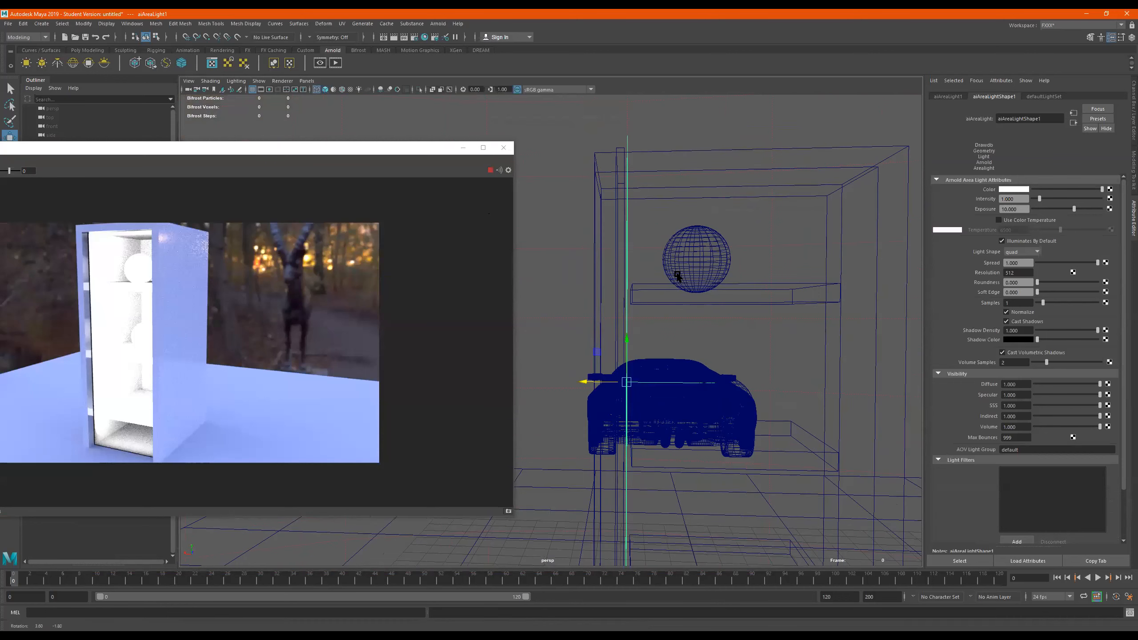
pyautogui.moveTo(621, 148); pyautogui.dragTo(669, 162)
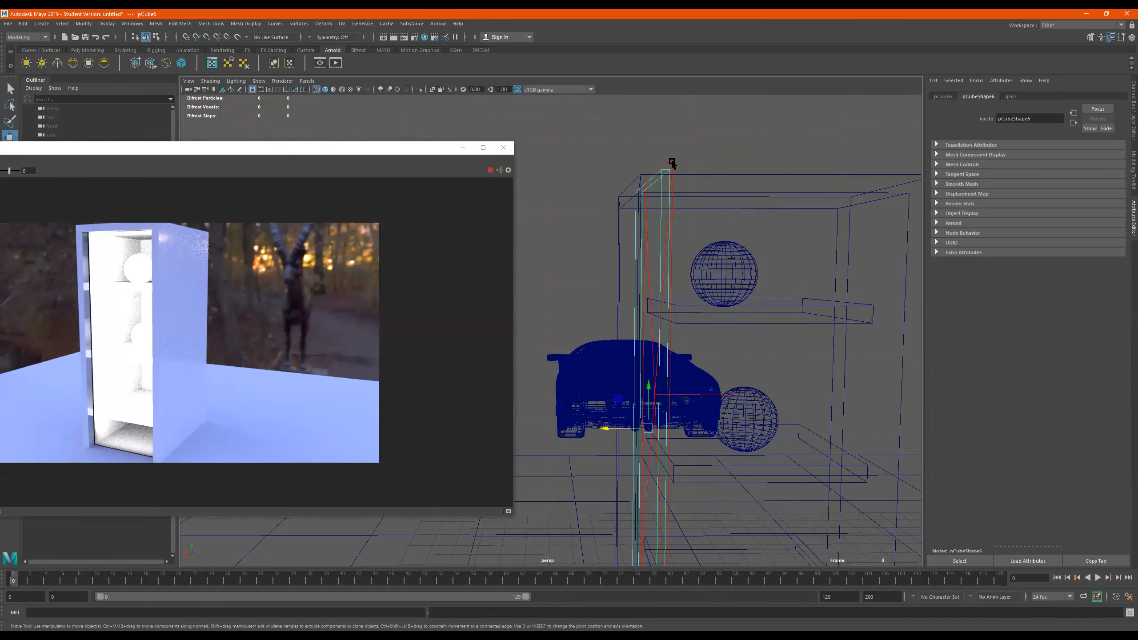
pyautogui.click(672, 162)
pyautogui.keyDown('alt'); pyautogui.moveTo(667, 241); pyautogui.dragTo(710, 232); pyautogui.keyUp('alt')
pyautogui.press('5')
pyautogui.keyDown('alt'); pyautogui.moveTo(730, 288); pyautogui.dragTo(711, 276); pyautogui.keyUp('alt')
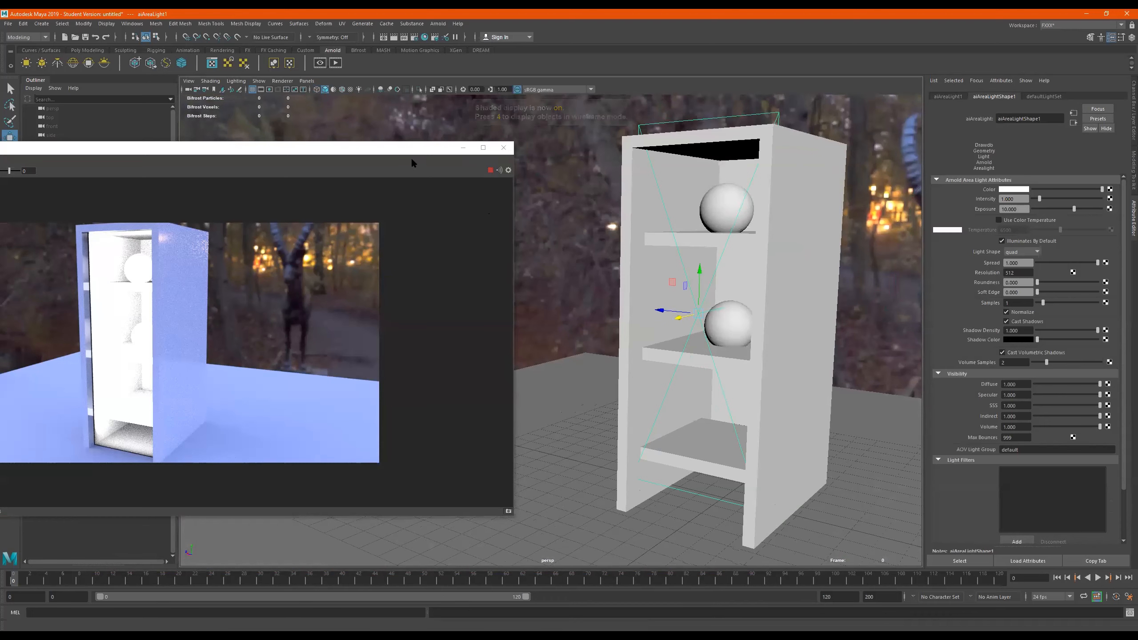
# - Set the area light's exposure to 5, keeping the render view clear of the cabinet
pyautogui.moveTo(431, 148); pyautogui.dragTo(443, 149)
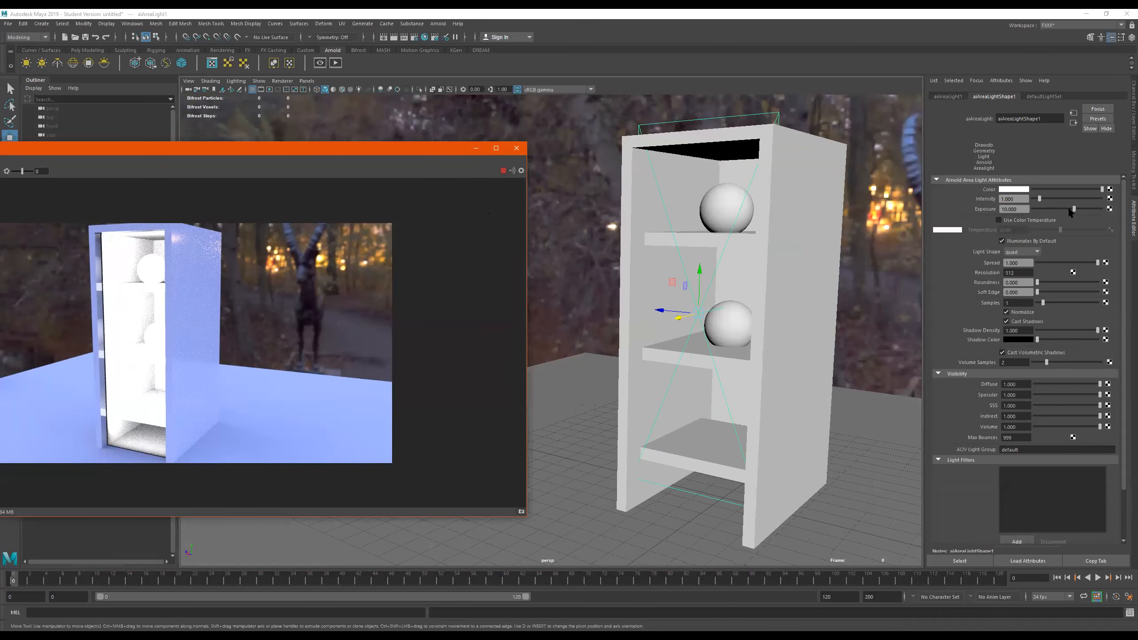
pyautogui.doubleClick(1014, 209)
pyautogui.write('5')
pyautogui.press('Return')
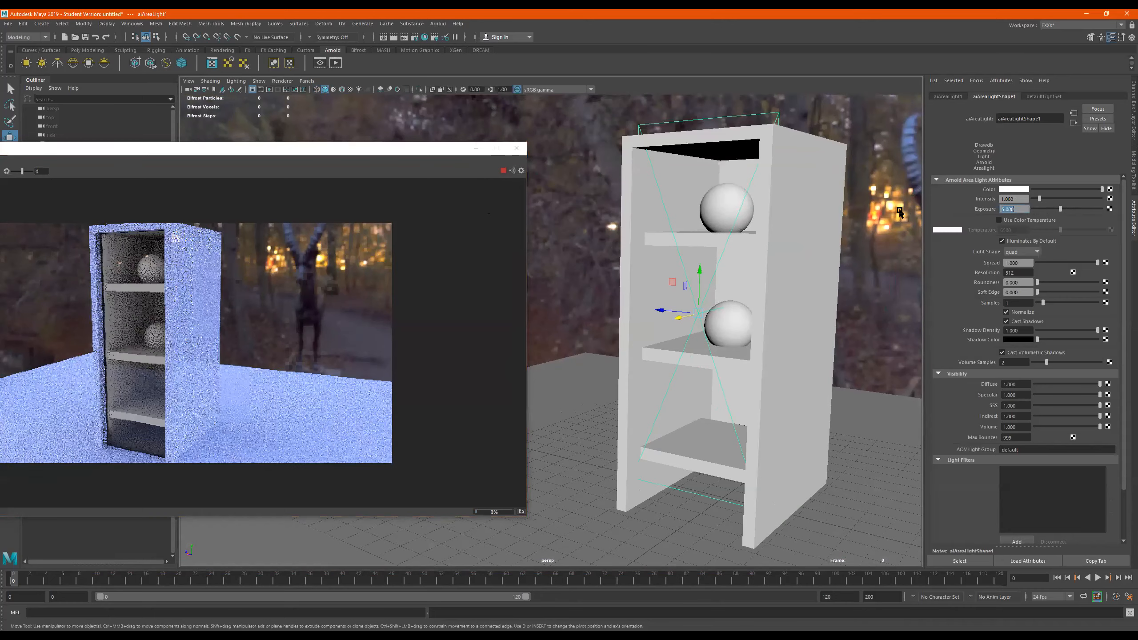
# - Enable the color temperature on the area light and set it to a warm value of about 4217
pyautogui.keyDown('alt'); pyautogui.moveTo(623, 277); pyautogui.dragTo(552, 293); pyautogui.keyUp('alt')
pyautogui.keyDown('alt'); pyautogui.moveTo(707, 277); pyautogui.dragTo(684, 268); pyautogui.keyUp('alt')
pyautogui.click(1020, 219)
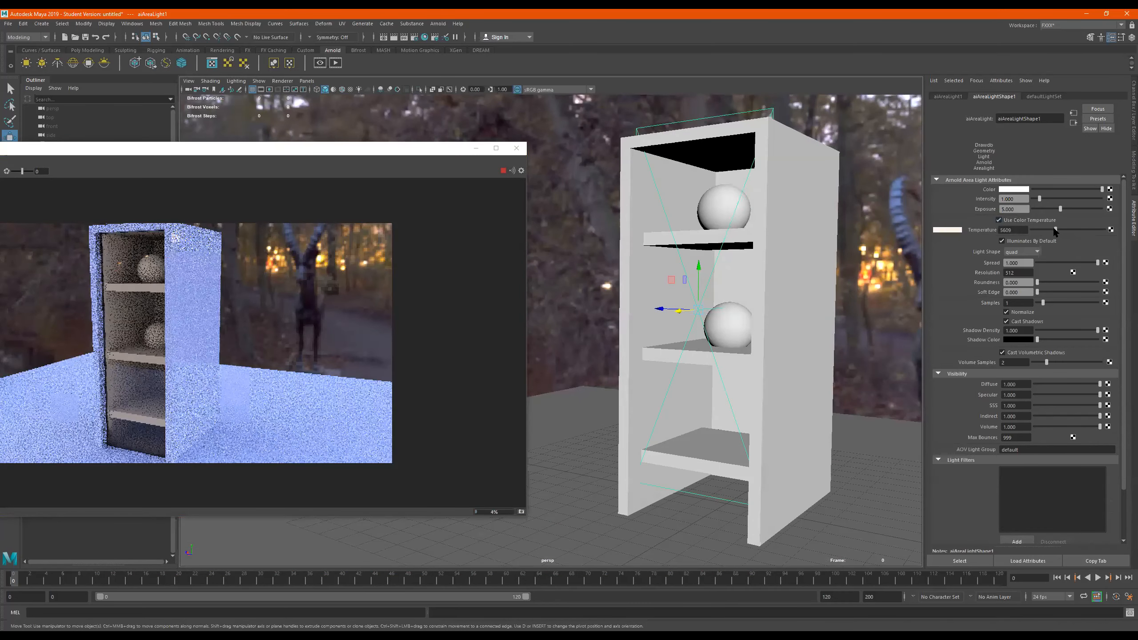
pyautogui.moveTo(1055, 229); pyautogui.dragTo(1048, 231)
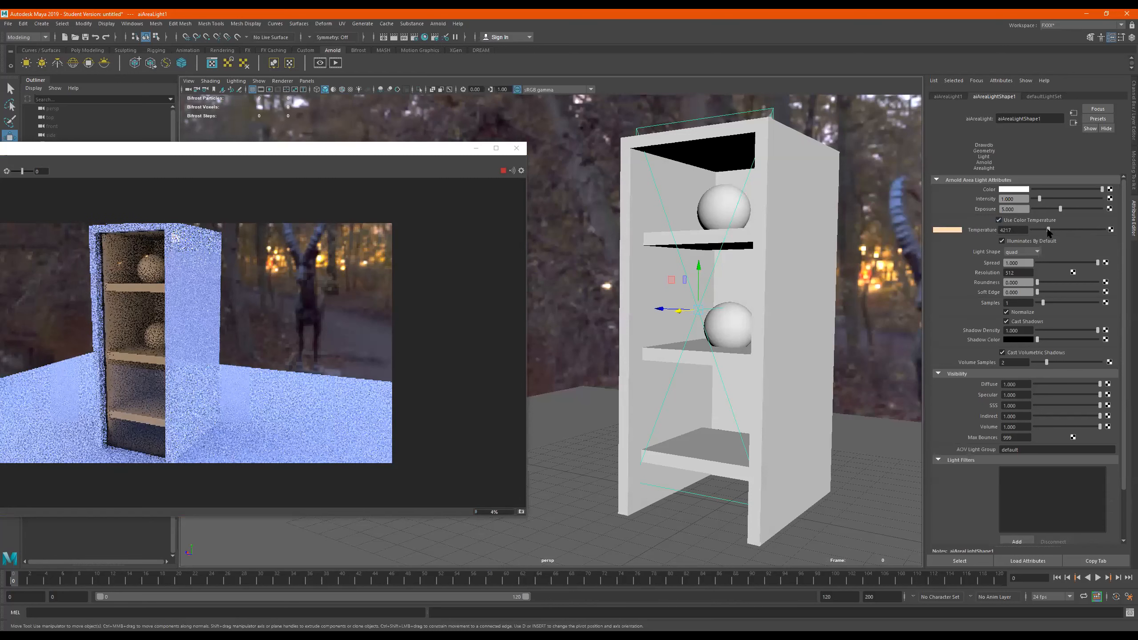
# - Scale the area light down vertically to fit the middle shelf compartment and move a duplicate up into the top compartment
pyautogui.press('r')
pyautogui.keyDown('alt'); pyautogui.moveTo(704, 272); pyautogui.dragTo(700, 298); pyautogui.keyUp('alt')
pyautogui.press('w')
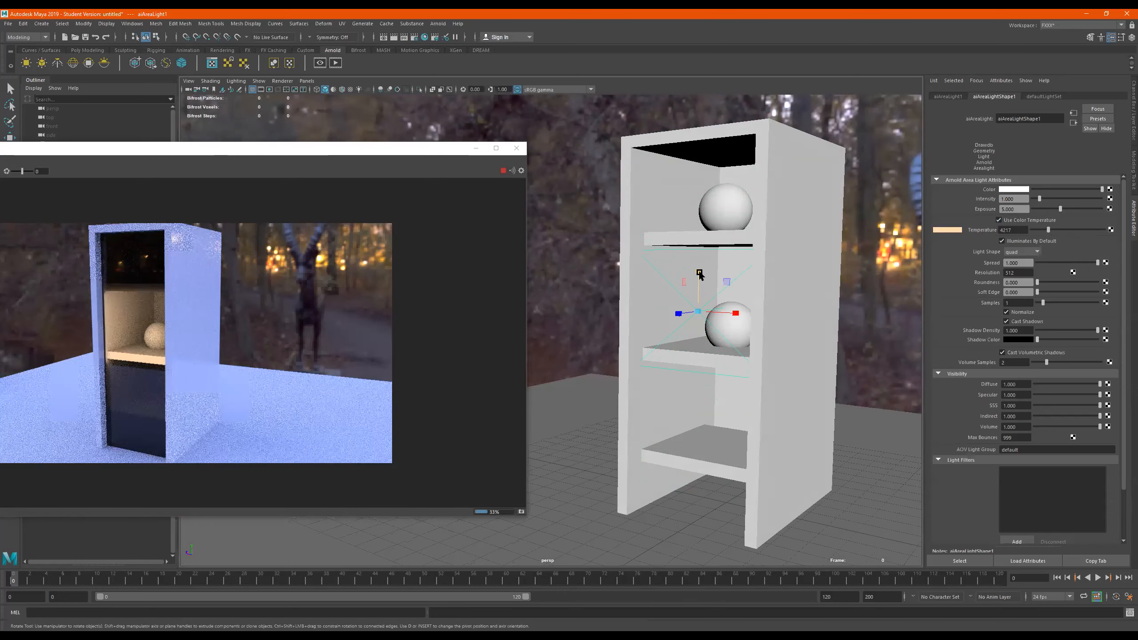
pyautogui.press('e')
pyautogui.press('w')
pyautogui.moveTo(700, 277); pyautogui.dragTo(690, 153)
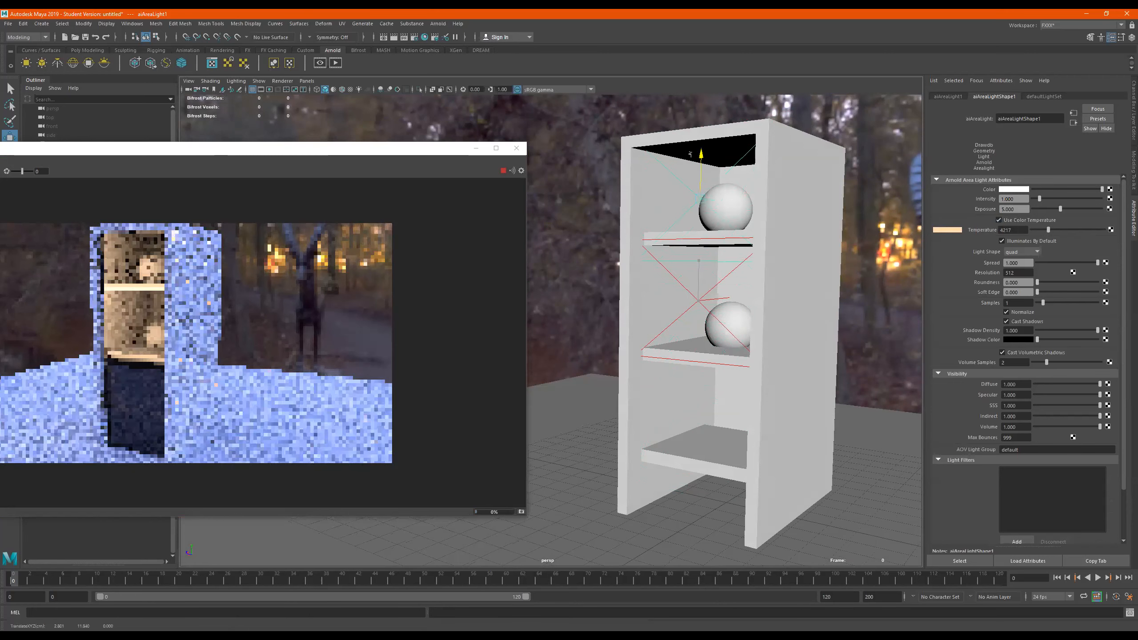
# - Scale the top compartment's area light slightly narrower and change its light shape to disk
pyautogui.press('r')
pyautogui.click(701, 153)
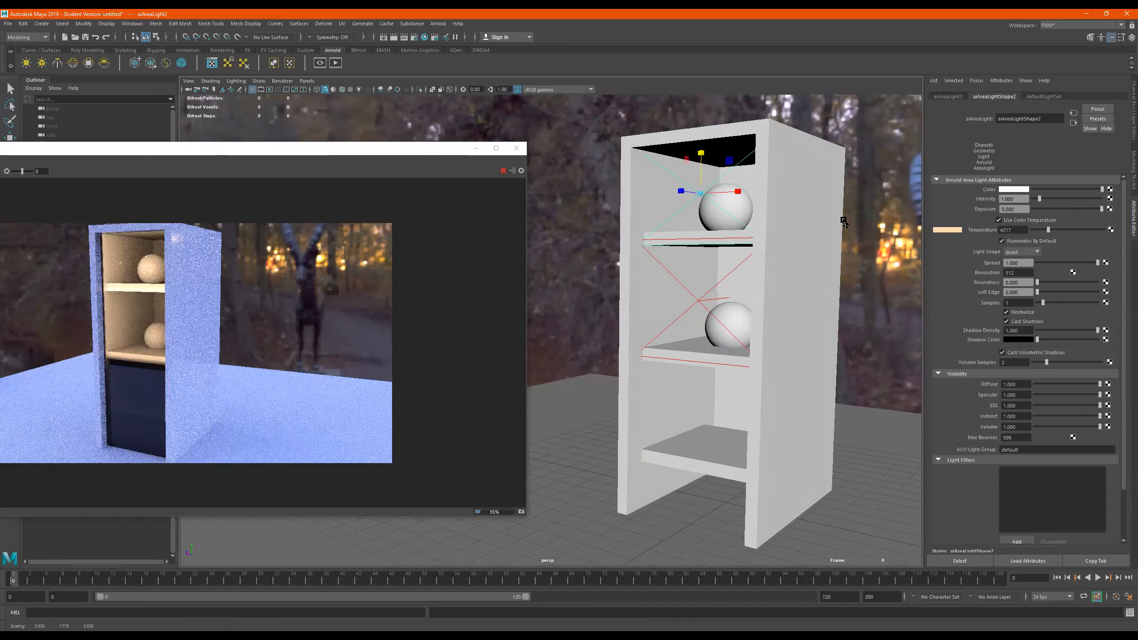
pyautogui.moveTo(739, 192); pyautogui.dragTo(732, 192)
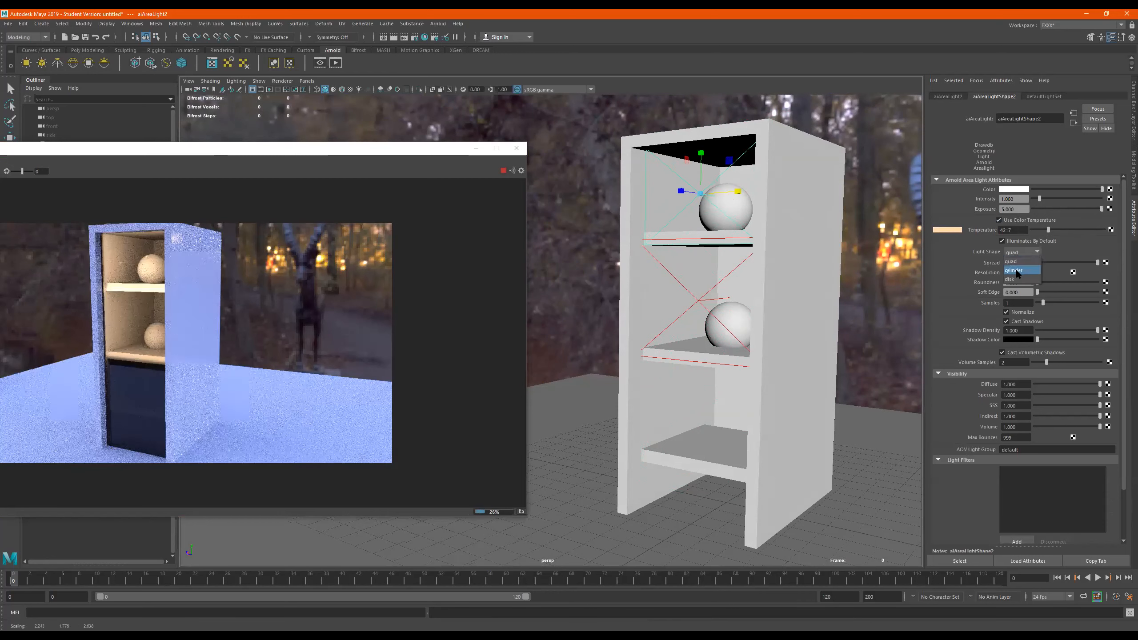
pyautogui.click(1015, 279)
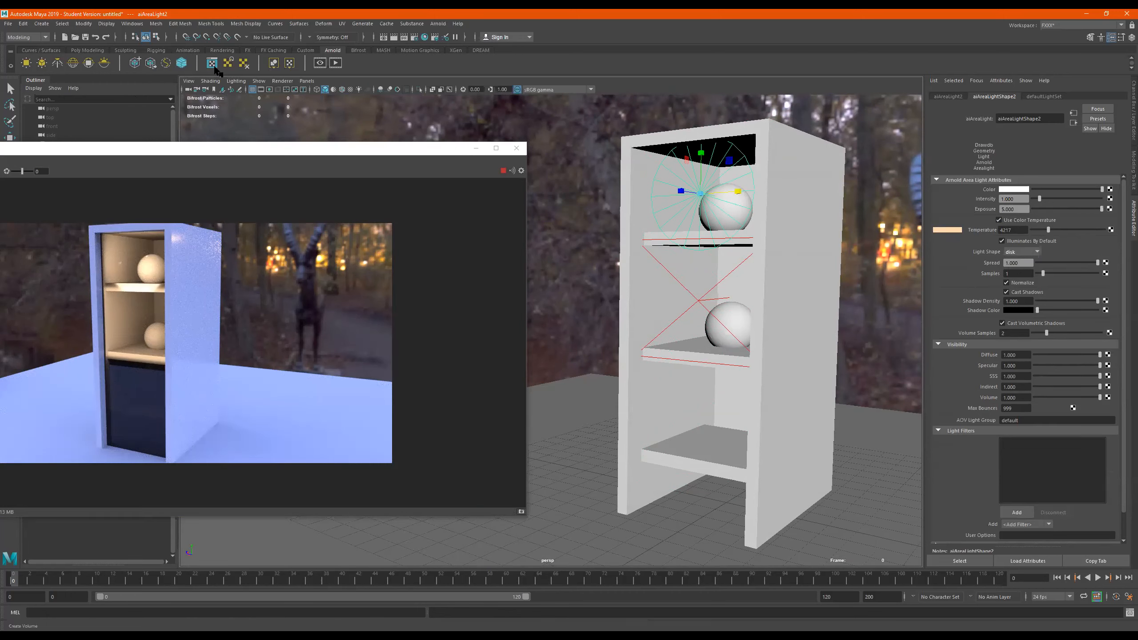
# - Stop the live render and rotate the disk light to lie horizontally in the top compartment
pyautogui.click(503, 173)
pyautogui.press('e')
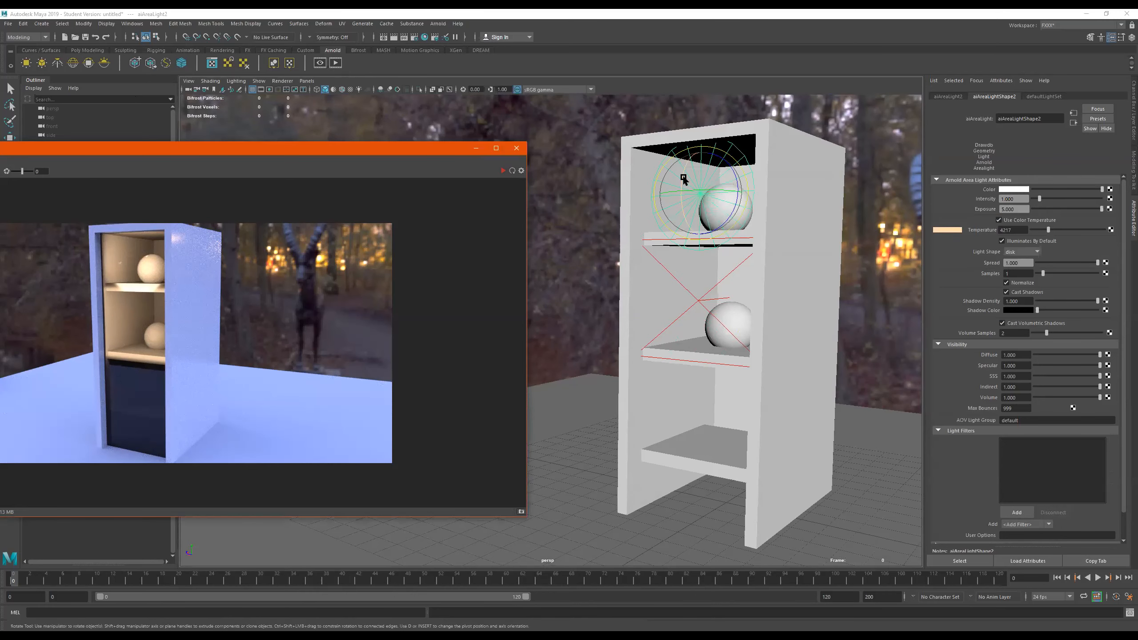
pyautogui.moveTo(701, 140); pyautogui.dragTo(713, 131)
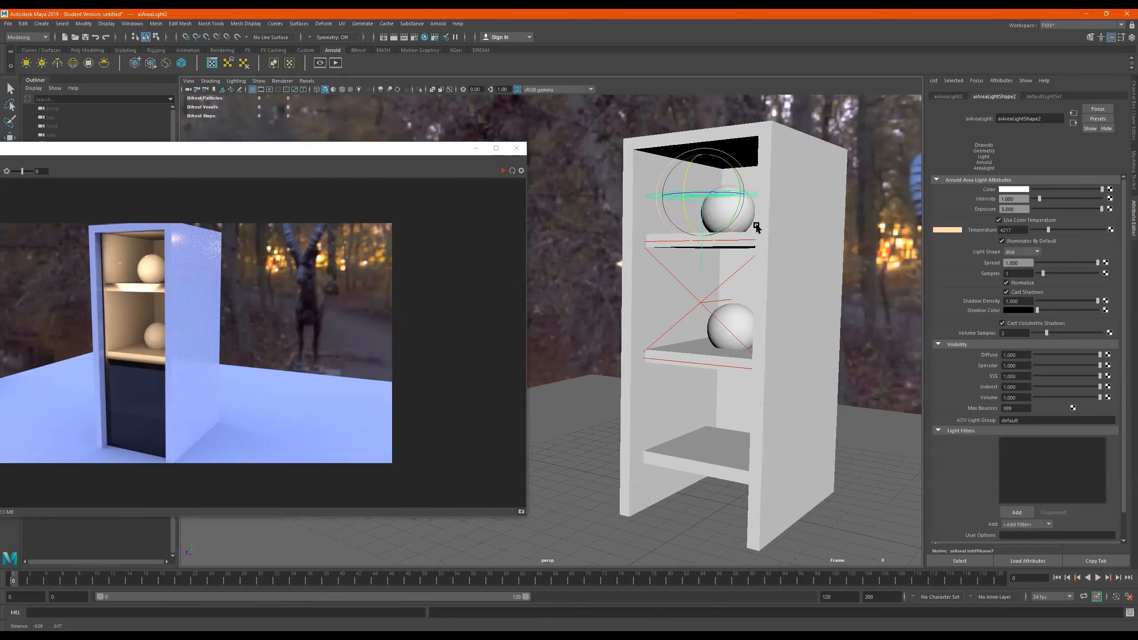
# - Try scaling the disk light slightly along one axis and undo the scaling
pyautogui.keyDown('alt'); pyautogui.moveTo(718, 129); pyautogui.dragTo(754, 246, button='middle'); pyautogui.keyUp('alt')
pyautogui.press('r')
pyautogui.moveTo(745, 202); pyautogui.dragTo(746, 197)
pyautogui.press('e')
pyautogui.hotkey('ctrl', 'z')
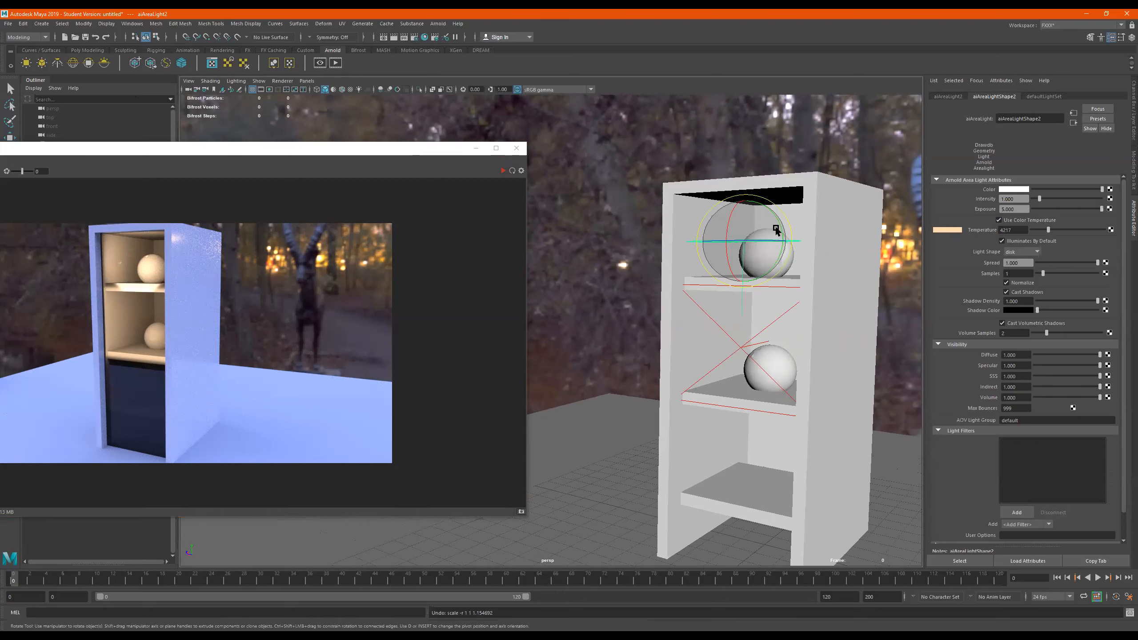
# - Move the disk light up above the upper sphere, just beneath the cabinet's top, checking its placement in wireframe
pyautogui.press('w')
pyautogui.moveTo(746, 200); pyautogui.dragTo(692, 348)
pyautogui.press('4')
pyautogui.moveTo(630, 381); pyautogui.dragTo(636, 305)
pyautogui.keyDown('alt'); pyautogui.moveTo(704, 323); pyautogui.dragTo(803, 242); pyautogui.keyUp('alt')
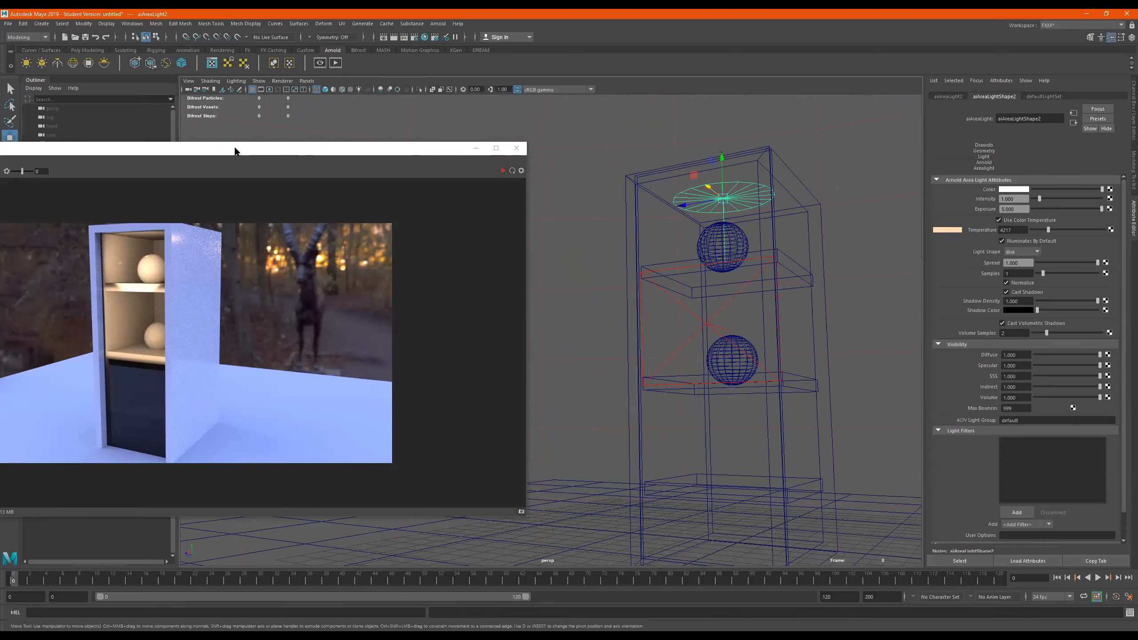
# - Restart the live render with the disk light and store a snapshot of the result
pyautogui.moveTo(234, 151); pyautogui.dragTo(324, 125)
pyautogui.click(592, 145)
pyautogui.click(592, 144)
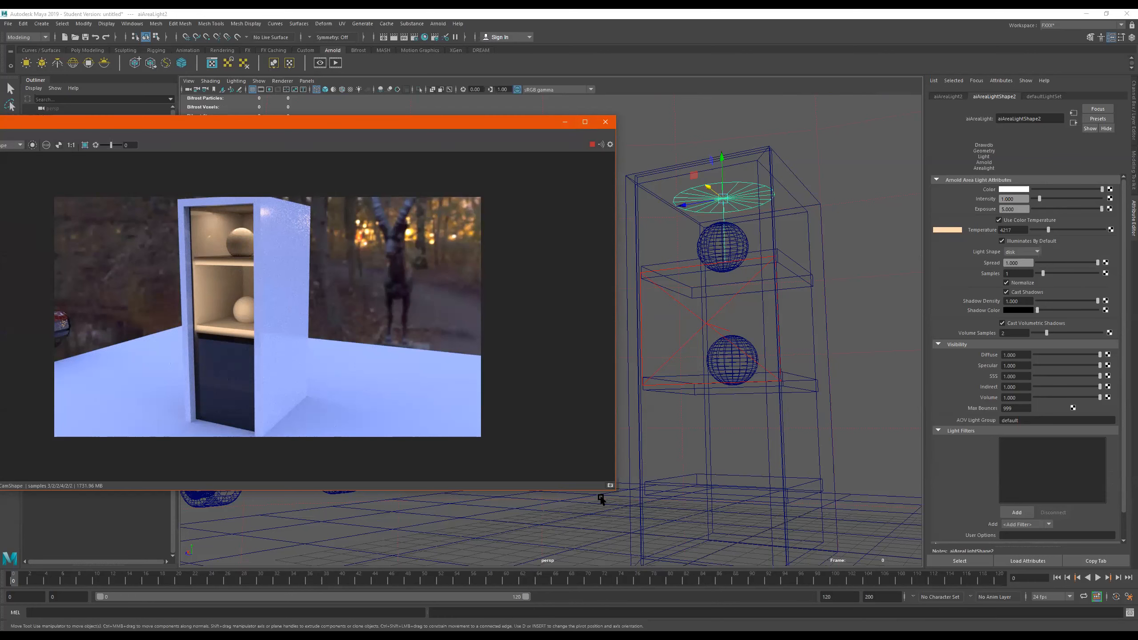
pyautogui.click(610, 486)
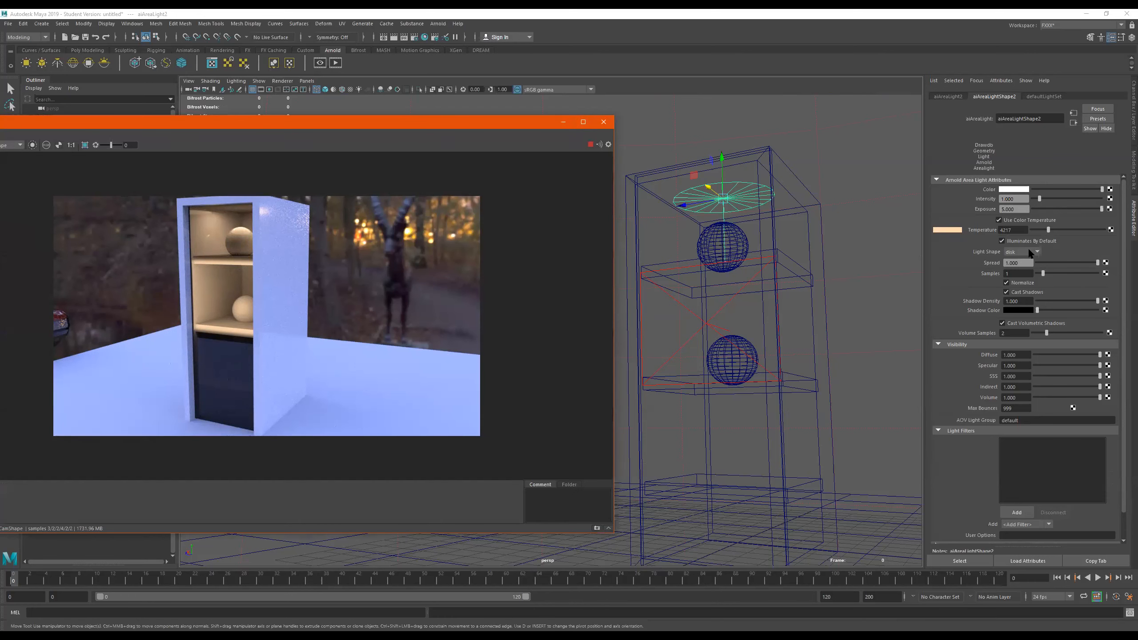
# - Change the top light's shape to cylinder and store a snapshot of the render
pyautogui.click(1026, 252)
pyautogui.click(1022, 270)
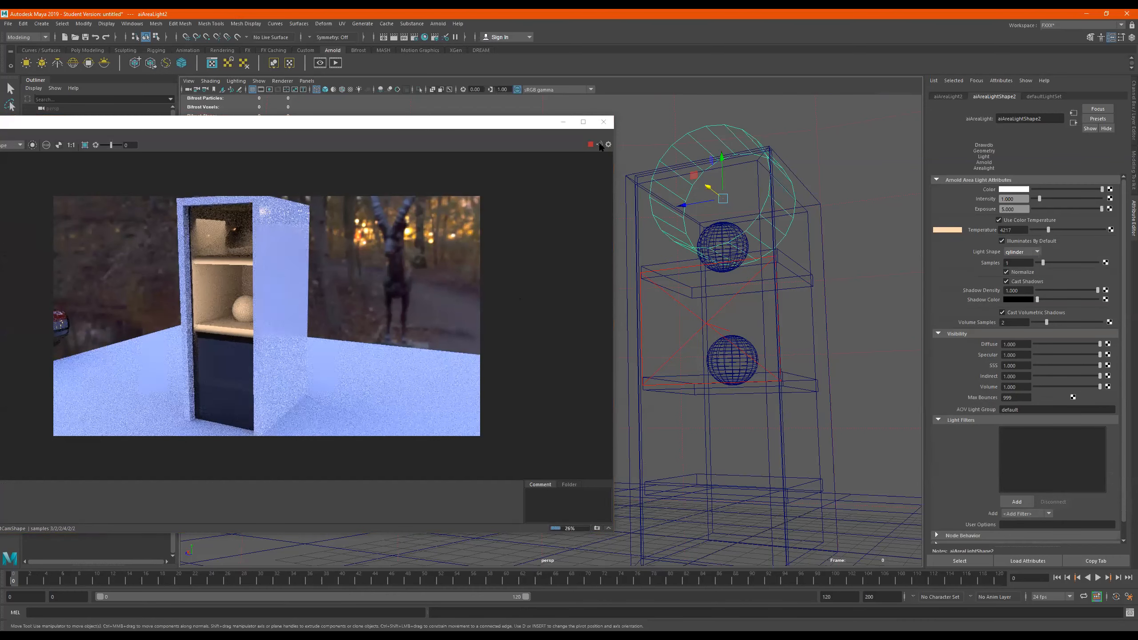
pyautogui.click(597, 530)
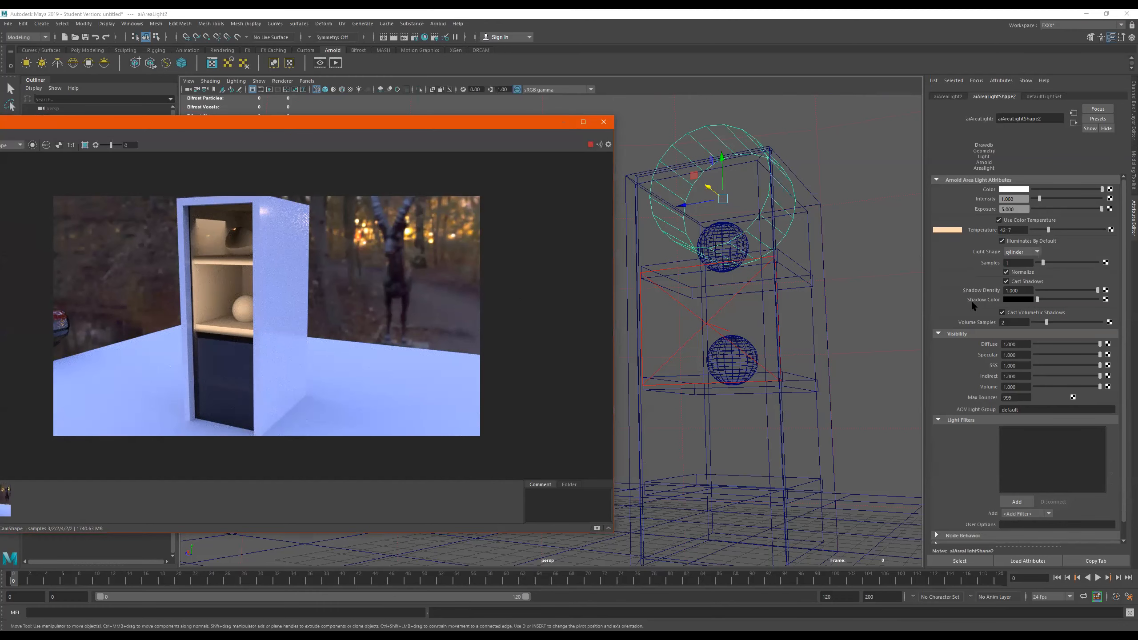
# - Change the top light's shape to quad and store a snapshot of the render
pyautogui.click(1022, 251)
pyautogui.click(1018, 244)
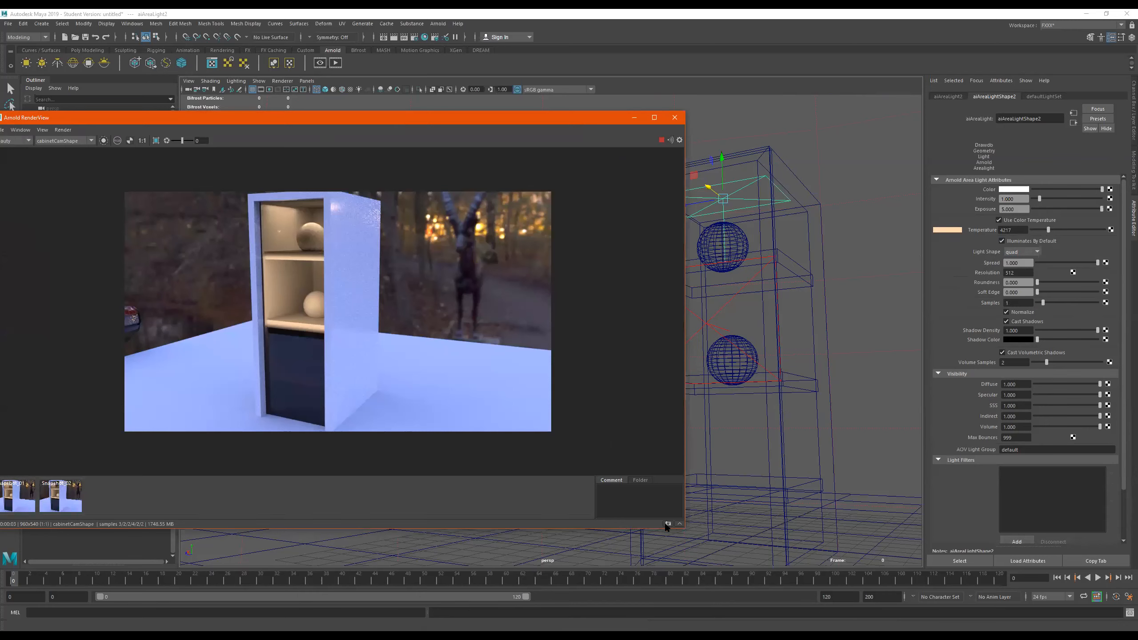
pyautogui.click(668, 524)
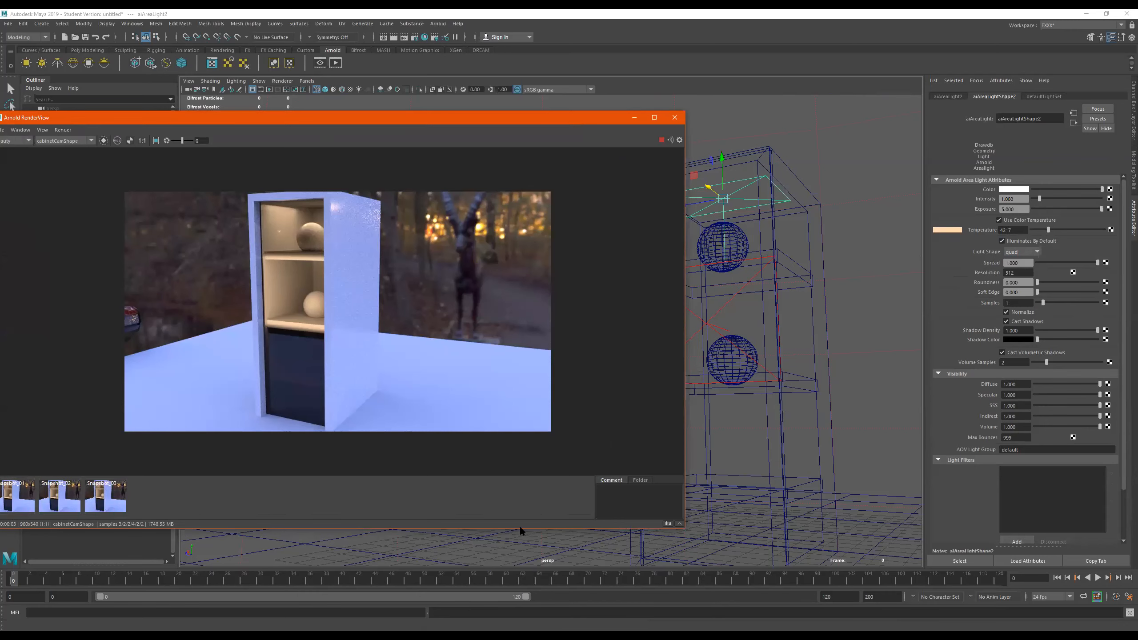
# - Compare the disk, cylinder and quad light results by switching between the three stored render snapshots
pyautogui.click(21, 492)
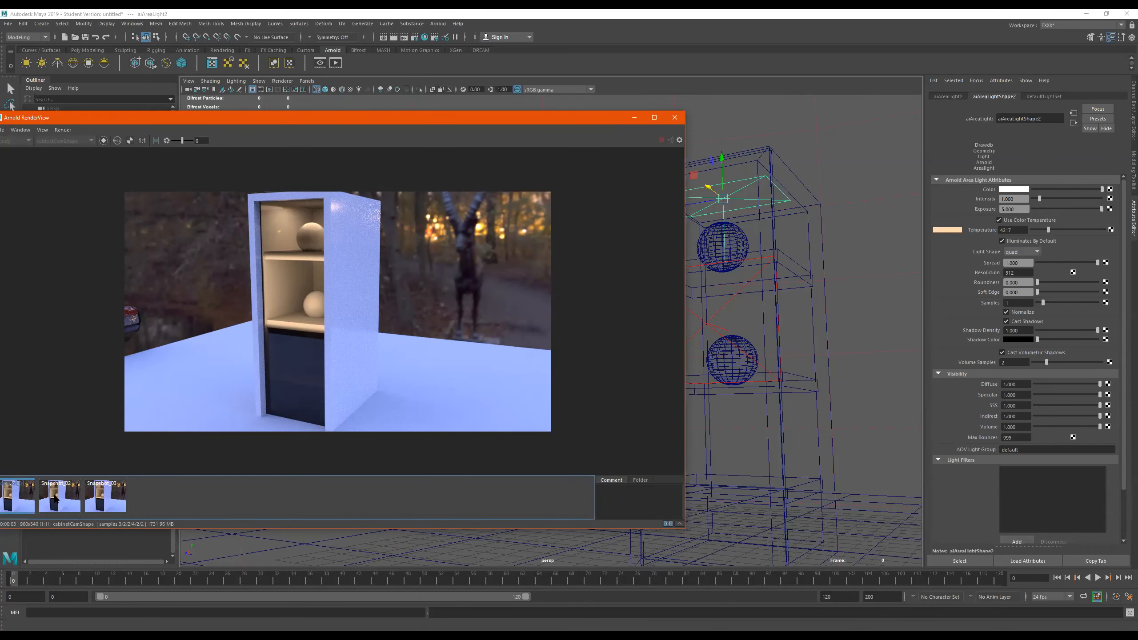
pyautogui.click(55, 498)
pyautogui.click(104, 508)
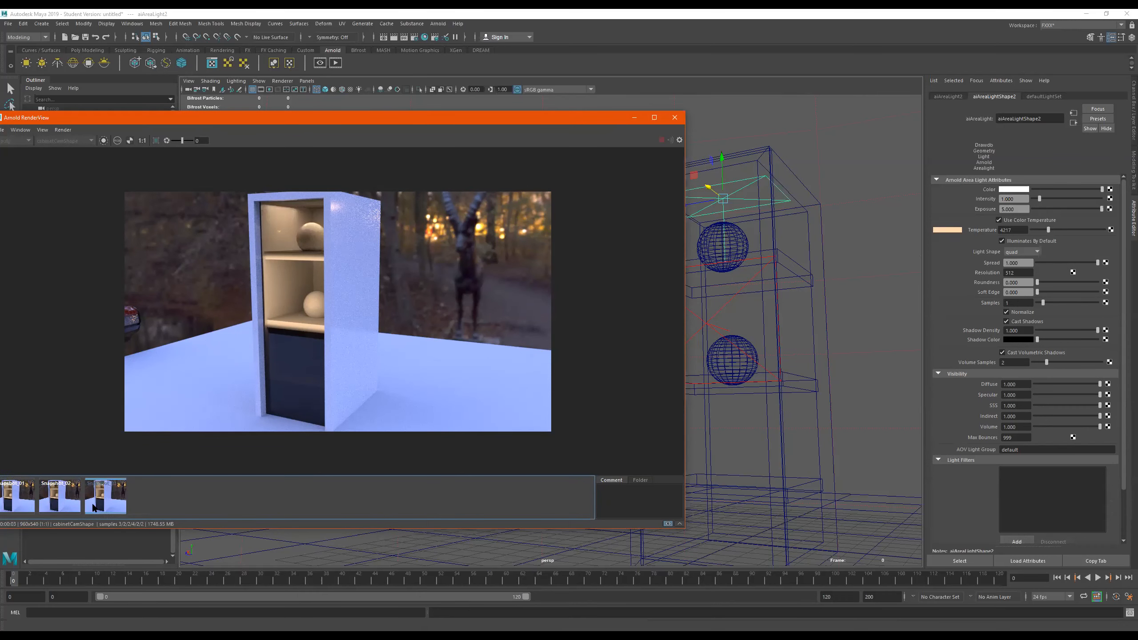
pyautogui.click(17, 502)
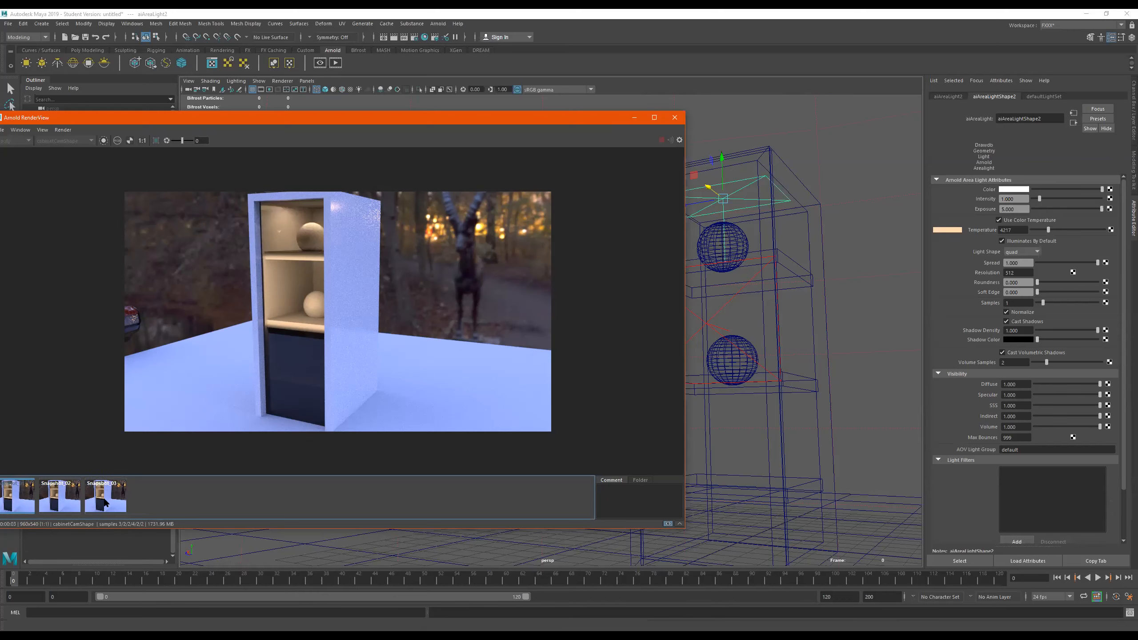
pyautogui.click(104, 502)
pyautogui.click(29, 501)
pyautogui.click(103, 503)
pyautogui.click(12, 503)
pyautogui.click(102, 502)
pyautogui.click(27, 499)
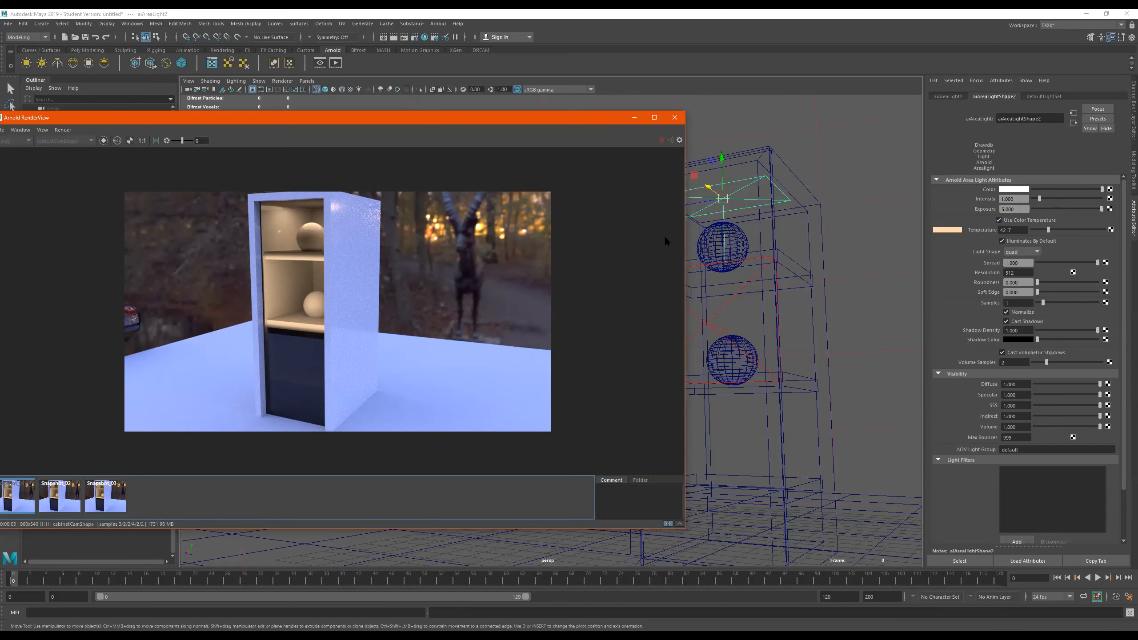
pyautogui.click(676, 118)
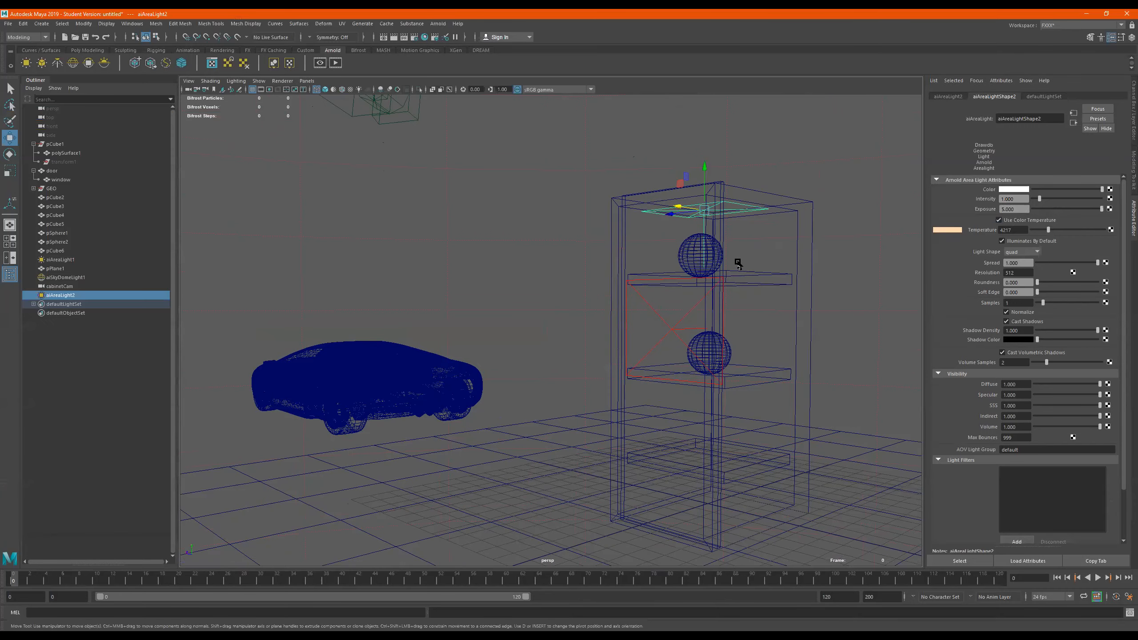
# - Duplicate the top quad light, rotate the copy upright and place it against the side of the lowest compartment
pyautogui.hotkey('ctrl', 'd')
pyautogui.moveTo(705, 208); pyautogui.dragTo(745, 433)
pyautogui.press('e')
pyautogui.press('w')
pyautogui.moveTo(627, 457); pyautogui.dragTo(739, 381)
# - Duplicate the middle sphere and move the copy straight down into the lowest compartment
pyautogui.click(716, 350)
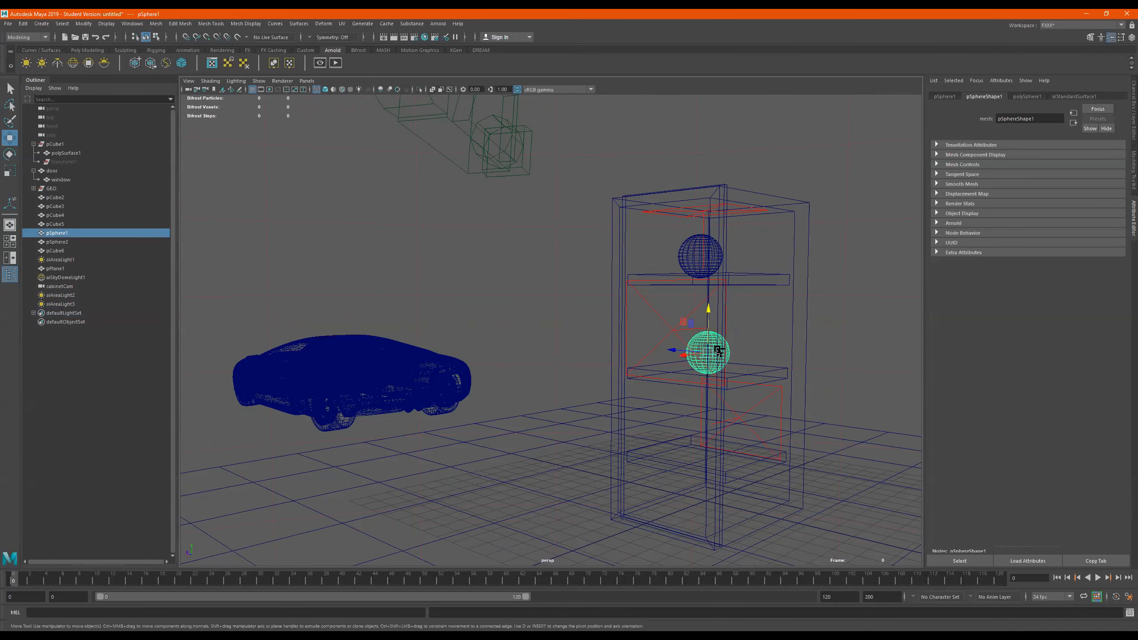
pyautogui.hotkey('ctrl', 'd')
pyautogui.moveTo(708, 313); pyautogui.dragTo(713, 402)
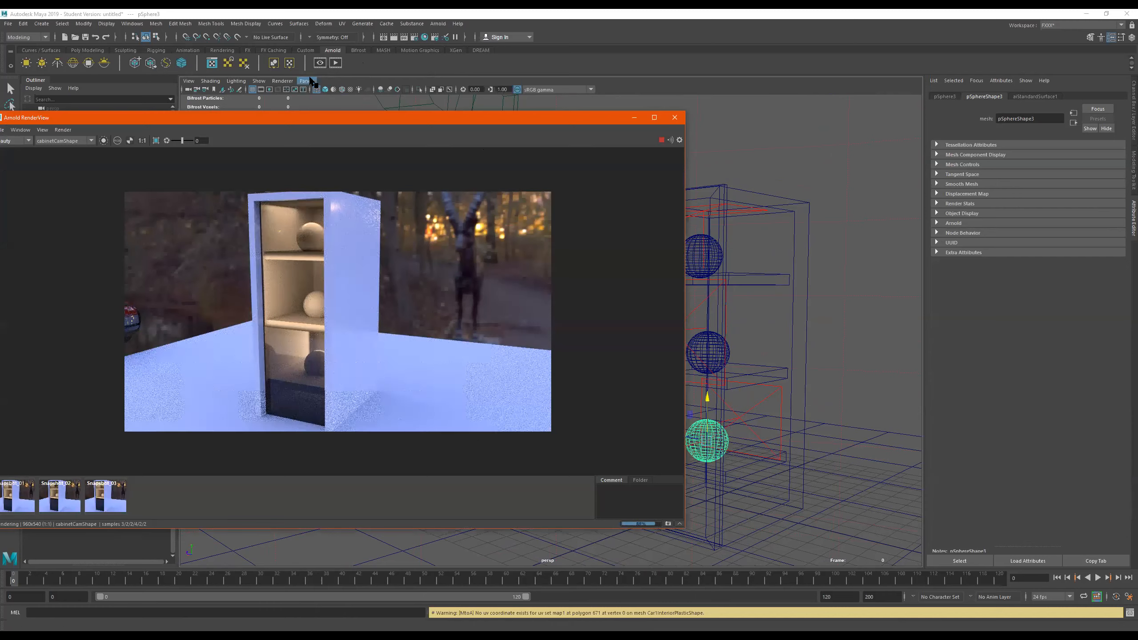
# - Reframe the cabinet through cabinetCam and limit the render to a region around its lit shelves
pyautogui.click(408, 93)
pyautogui.keyDown('alt'); pyautogui.moveTo(750, 339); pyautogui.dragTo(803, 316); pyautogui.keyUp('alt')
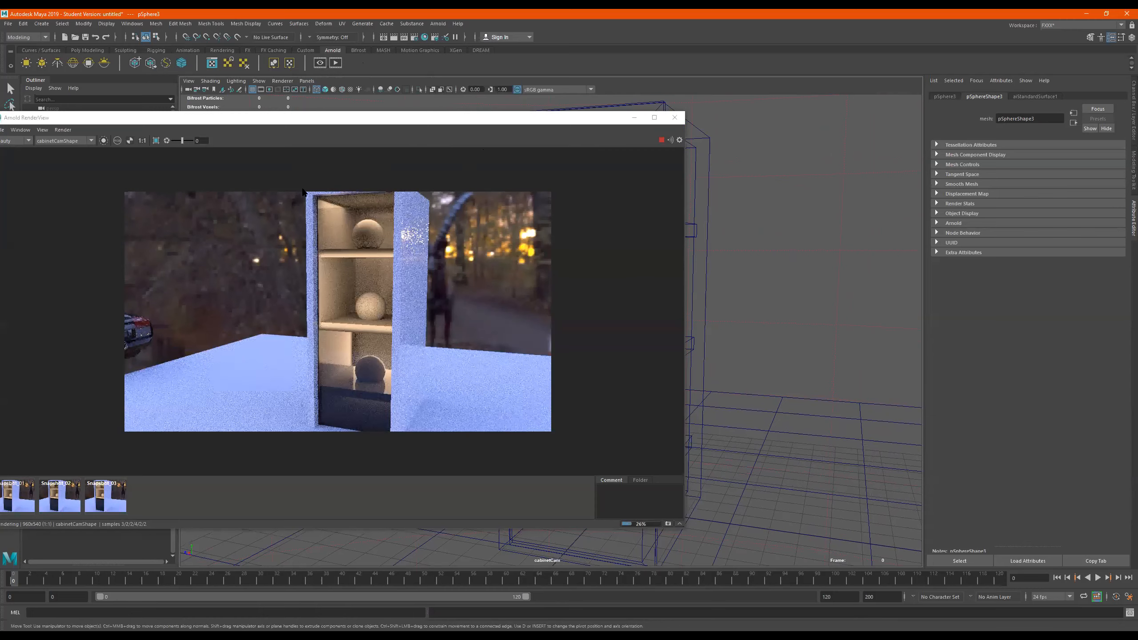
pyautogui.moveTo(283, 178); pyautogui.dragTo(429, 445)
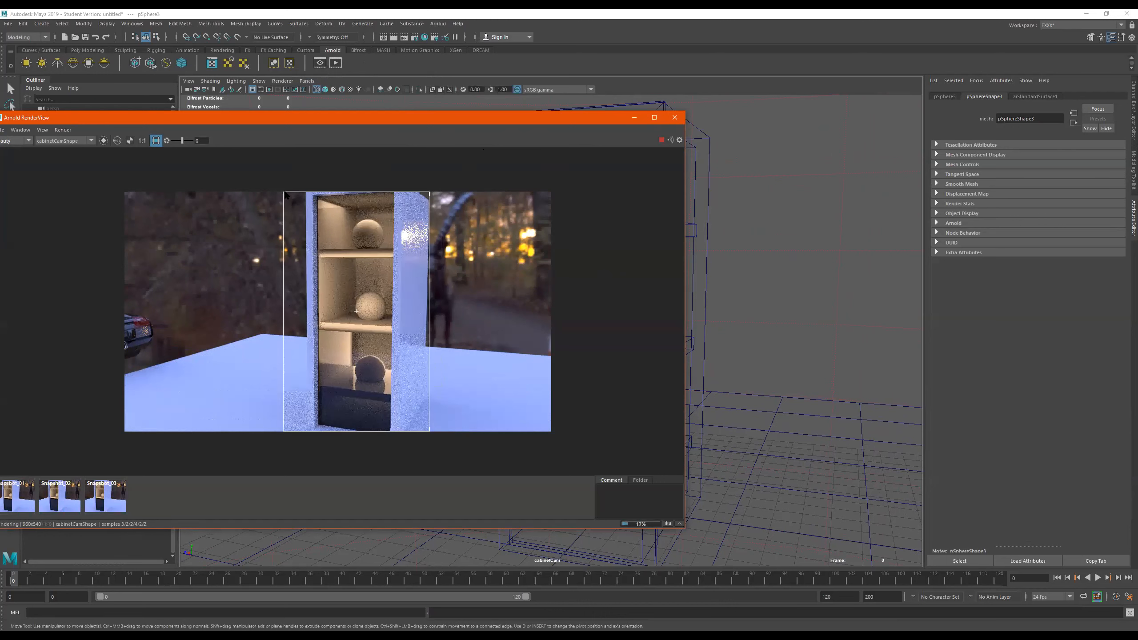
pyautogui.moveTo(283, 194); pyautogui.dragTo(302, 191)
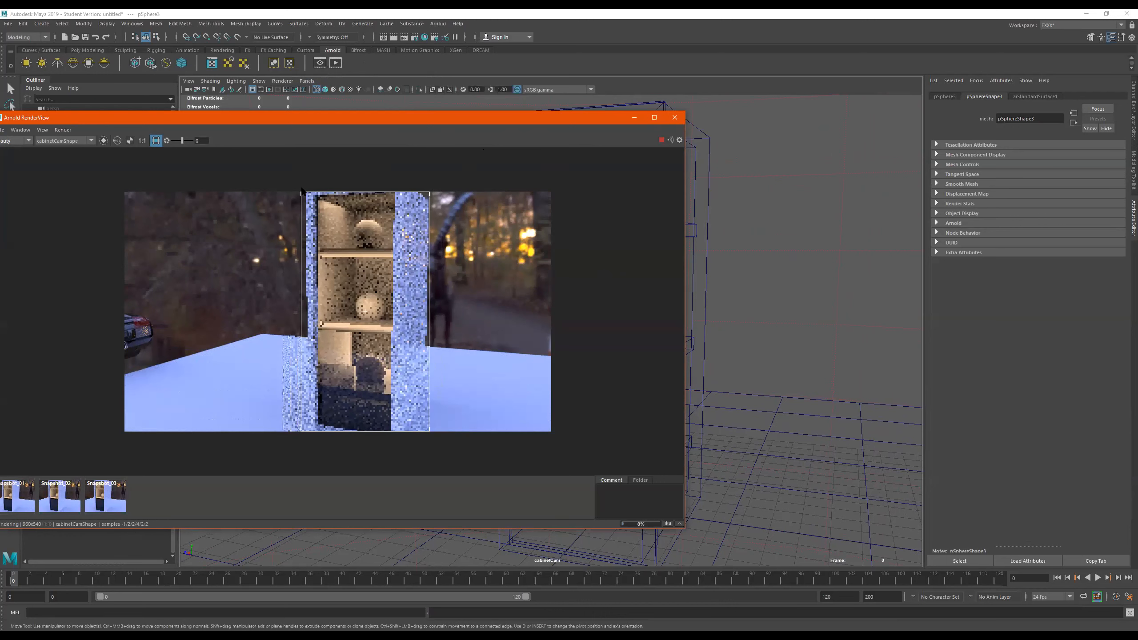
pyautogui.moveTo(430, 193); pyautogui.dragTo(400, 188)
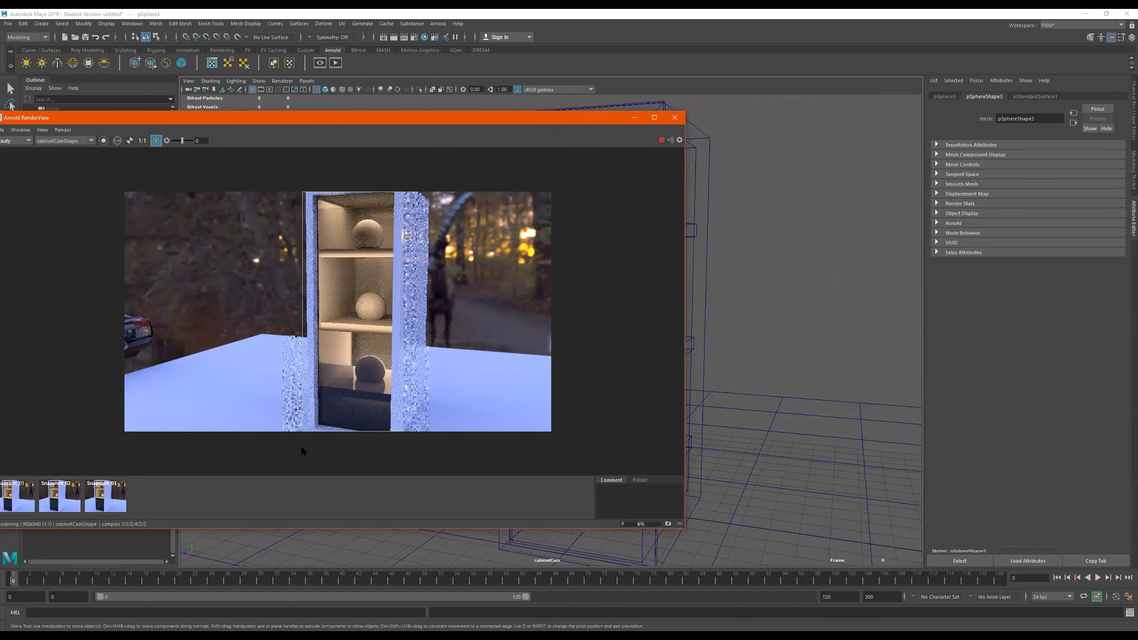
pyautogui.moveTo(302, 432); pyautogui.dragTo(311, 322)
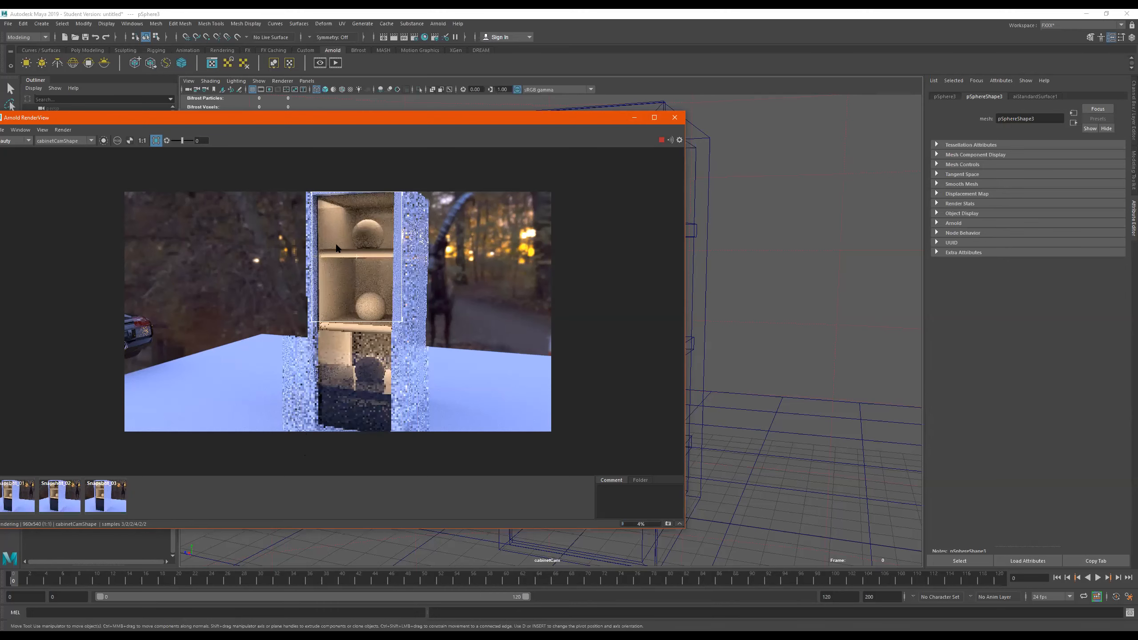
pyautogui.moveTo(311, 193)
pyautogui.mouseDown()
pyautogui.moveTo(317, 252)
pyautogui.moveTo(309, 192)
pyautogui.mouseUp()
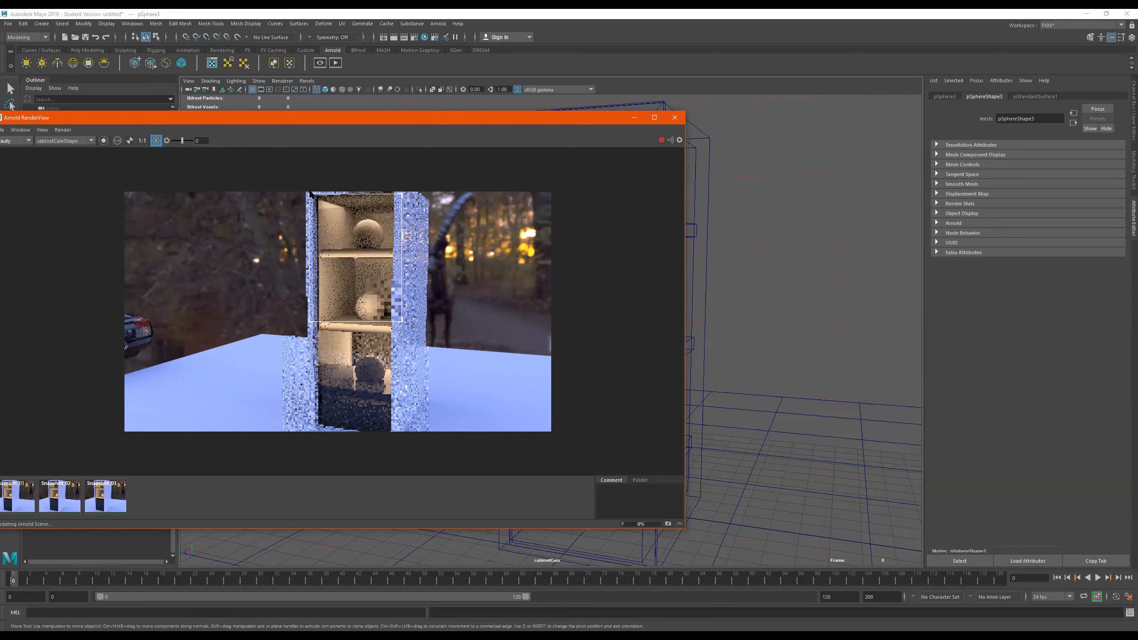
pyautogui.moveTo(309, 322); pyautogui.dragTo(317, 413)
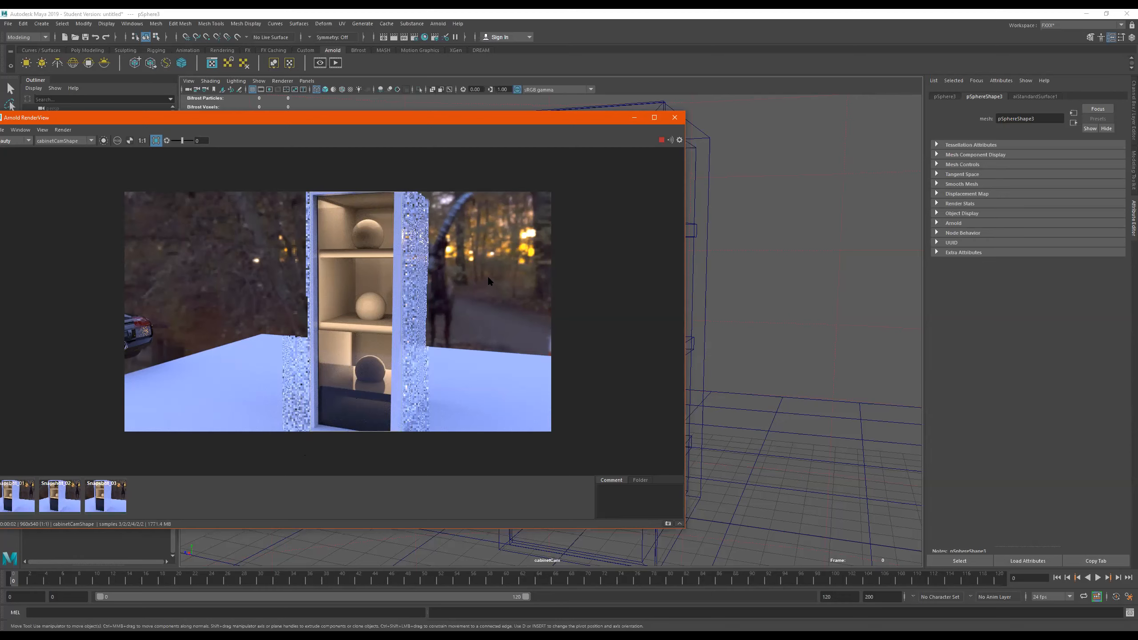
pyautogui.click(676, 117)
# - Scale the middle shelf's area light taller and lower it so it spans all three compartments
pyautogui.keyDown('alt'); pyautogui.moveTo(727, 323); pyautogui.dragTo(568, 298); pyautogui.keyUp('alt')
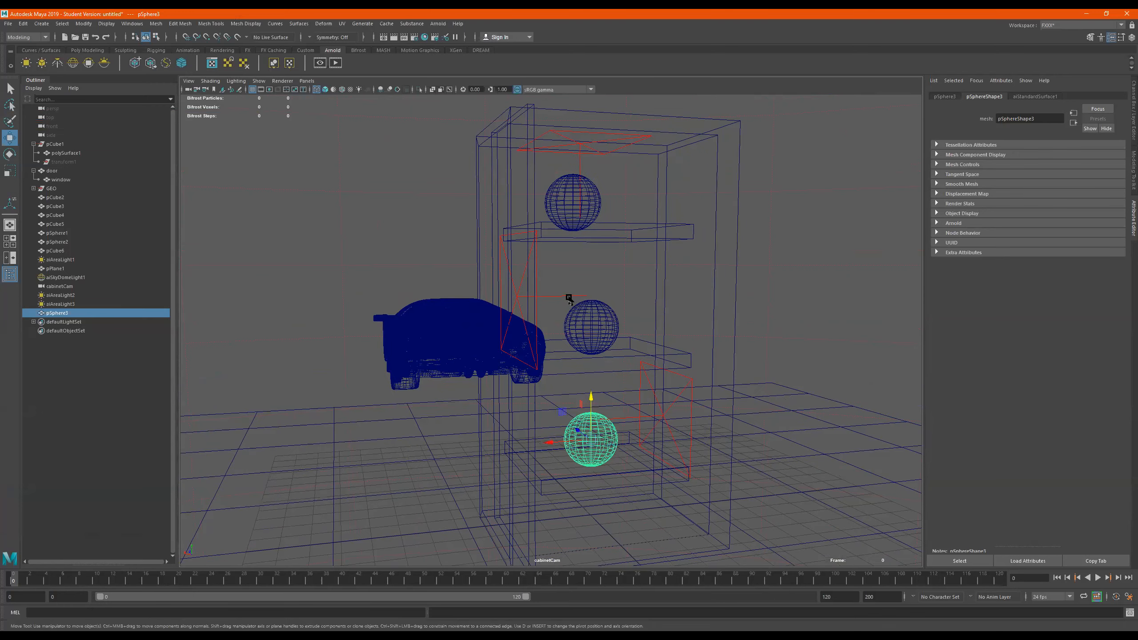
pyautogui.click(556, 296)
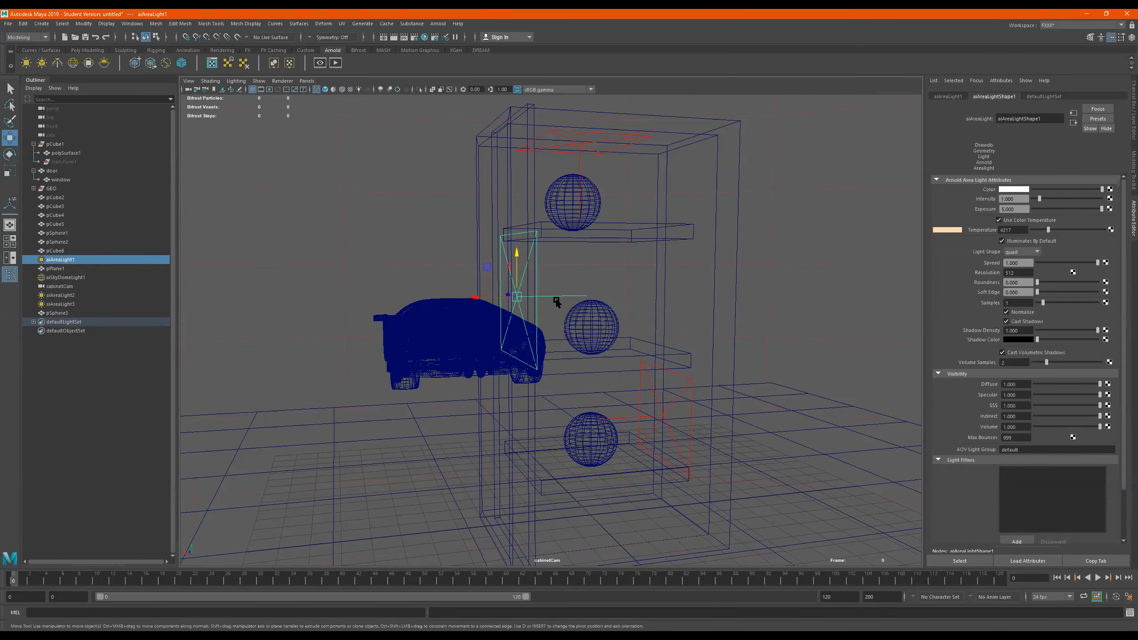
pyautogui.press('r')
pyautogui.moveTo(518, 257); pyautogui.dragTo(506, 177)
pyautogui.press('w')
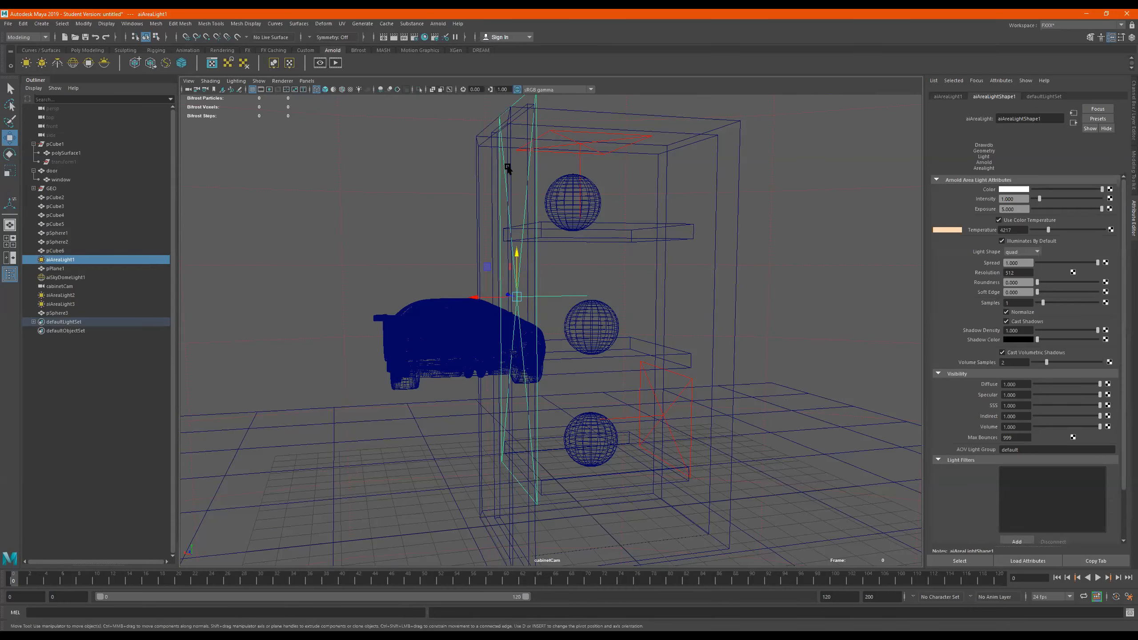
pyautogui.moveTo(513, 250); pyautogui.dragTo(502, 287)
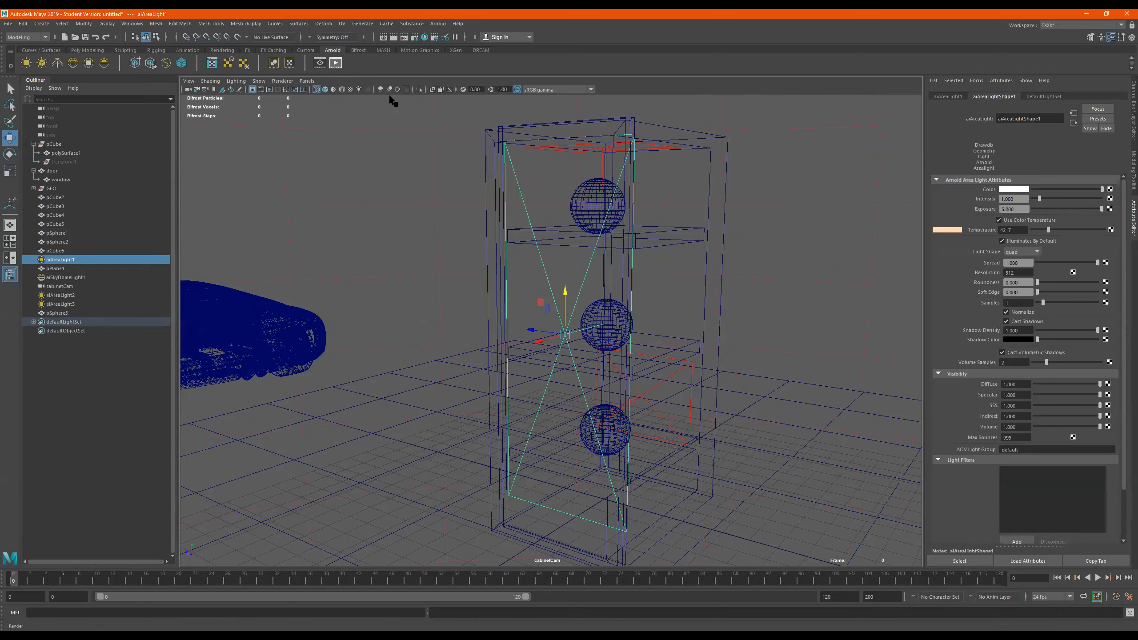
# - Restart the live render with the enlarged light and set its exposure to 4.145
pyautogui.hotkey('alt', 'Tab')
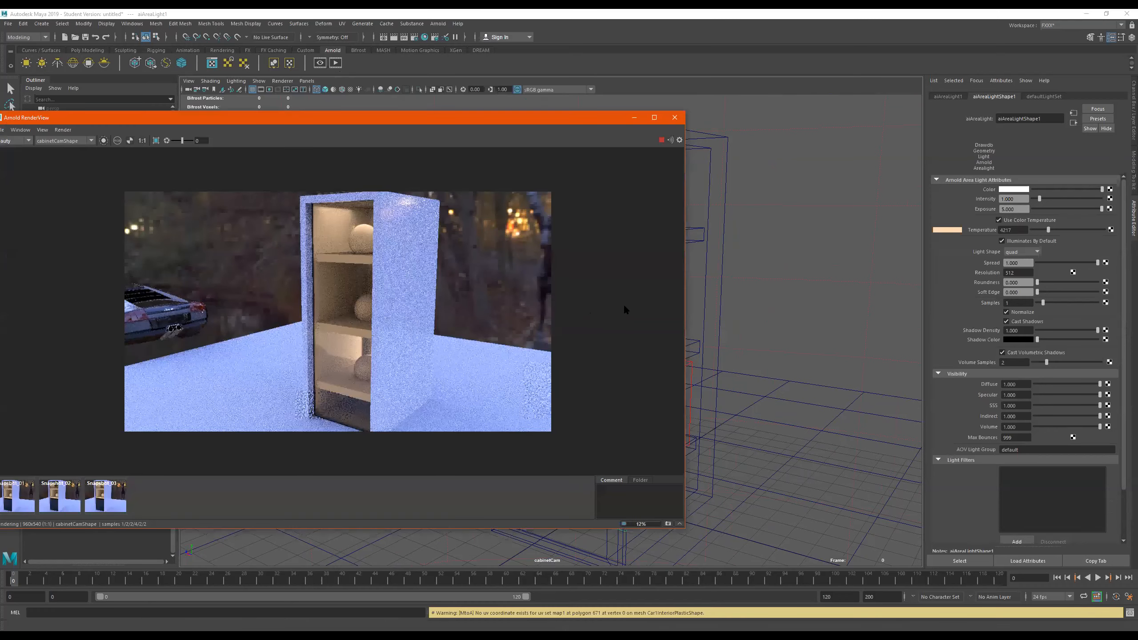
pyautogui.hotkey('alt', 'Tab')
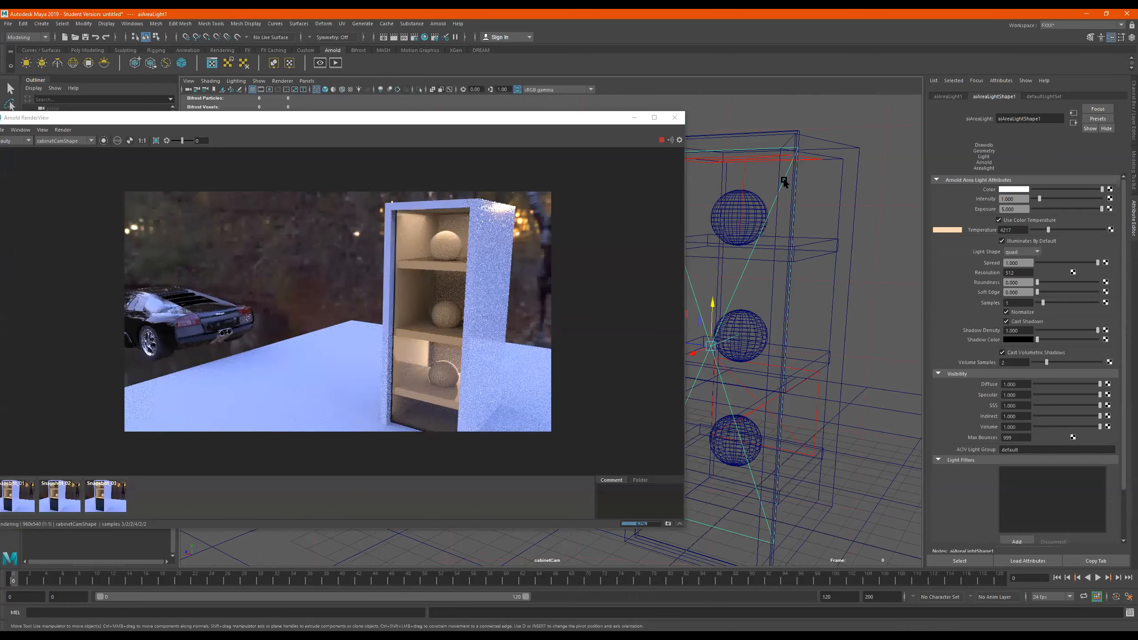
pyautogui.click(1083, 209)
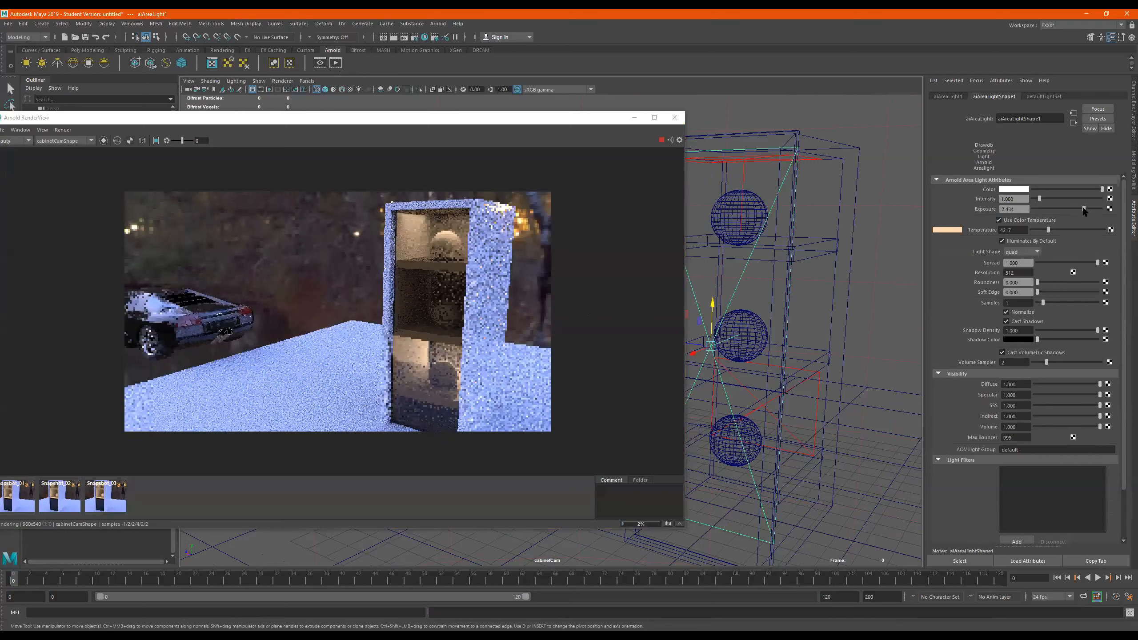
pyautogui.moveTo(1076, 207); pyautogui.dragTo(1095, 209)
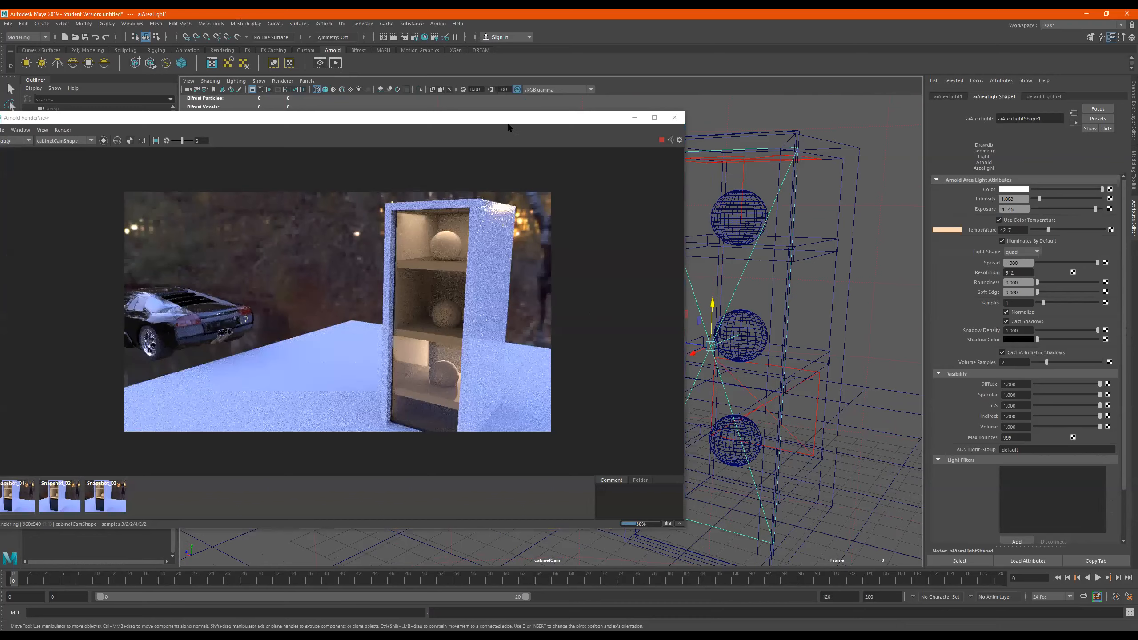
# - Open Arnold's Light Manager and position it clear of the render view
pyautogui.moveTo(522, 118); pyautogui.dragTo(470, 108)
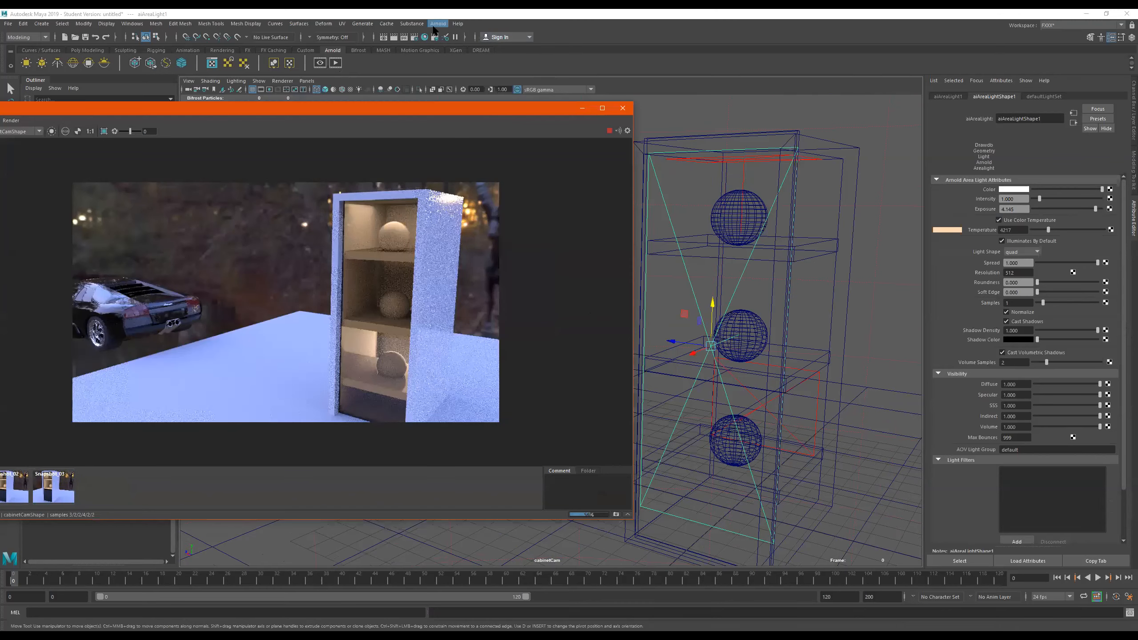
pyautogui.click(436, 24)
pyautogui.moveTo(459, 110)
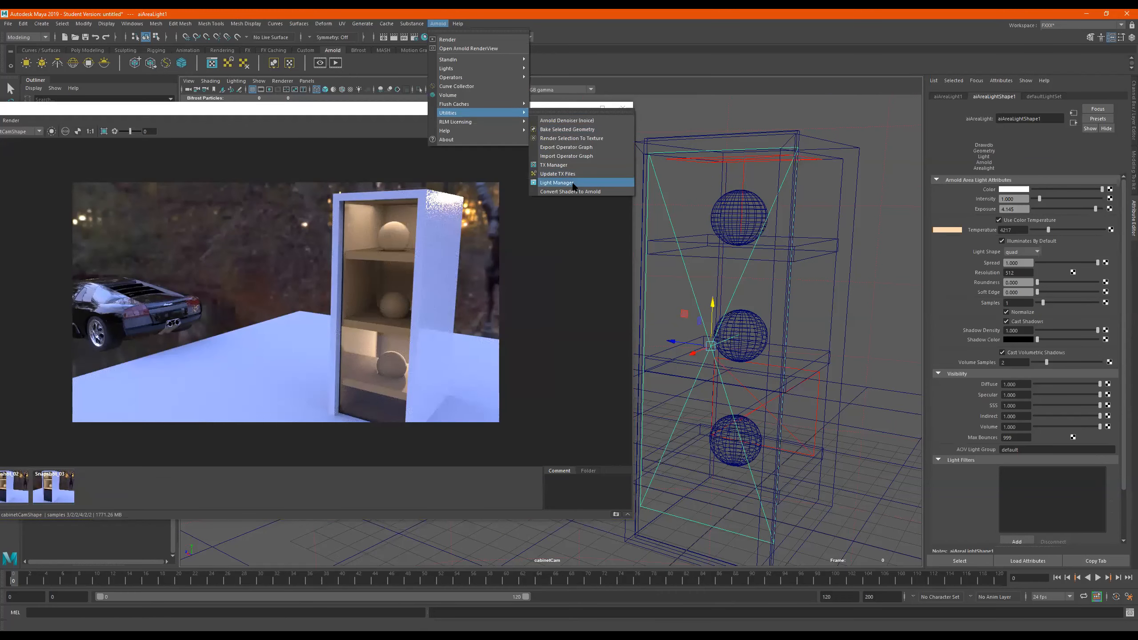
pyautogui.click(557, 182)
pyautogui.moveTo(375, 286); pyautogui.dragTo(943, 260)
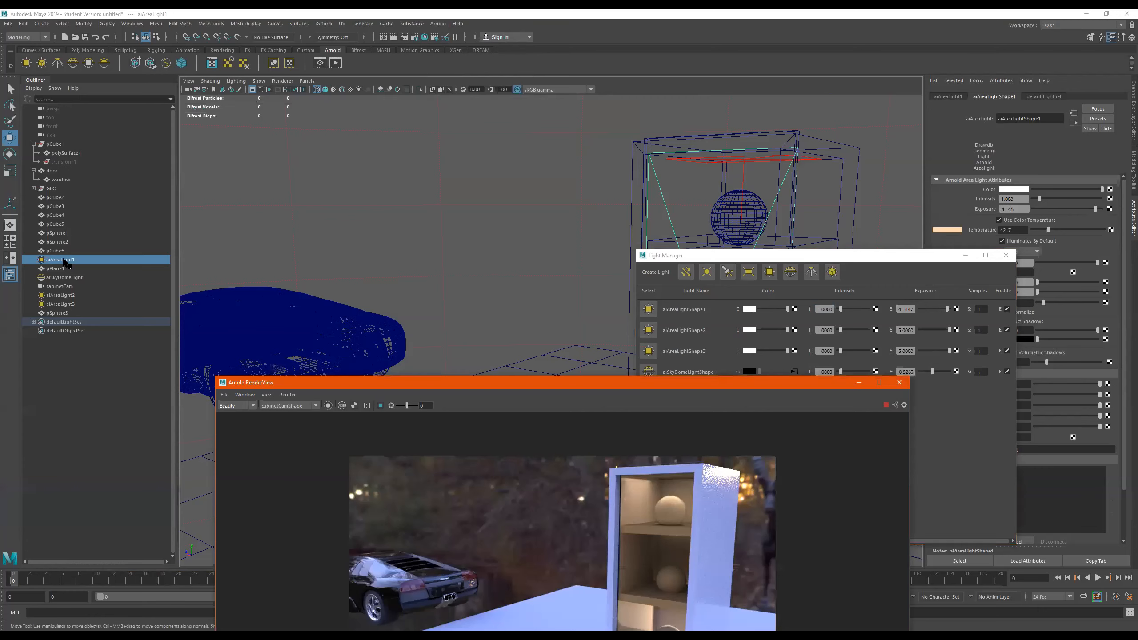
# - Rename the enlarged area light to aiAreaLight1_BIG
pyautogui.doubleClick(67, 260)
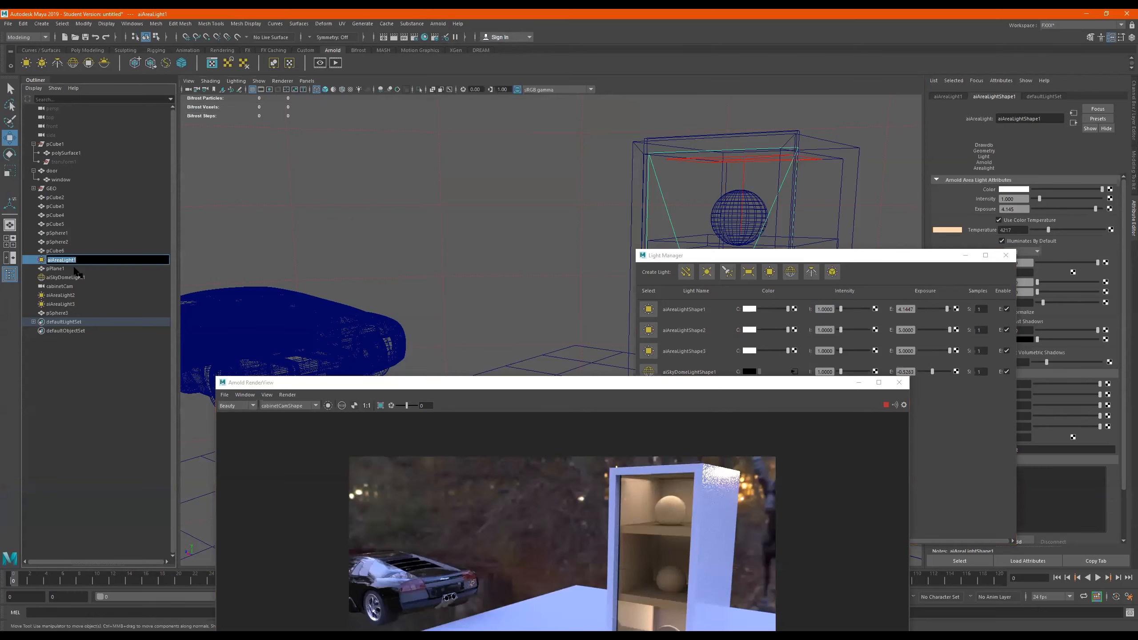
pyautogui.press('End')
pyautogui.write('_BIG')
pyautogui.press('Return')
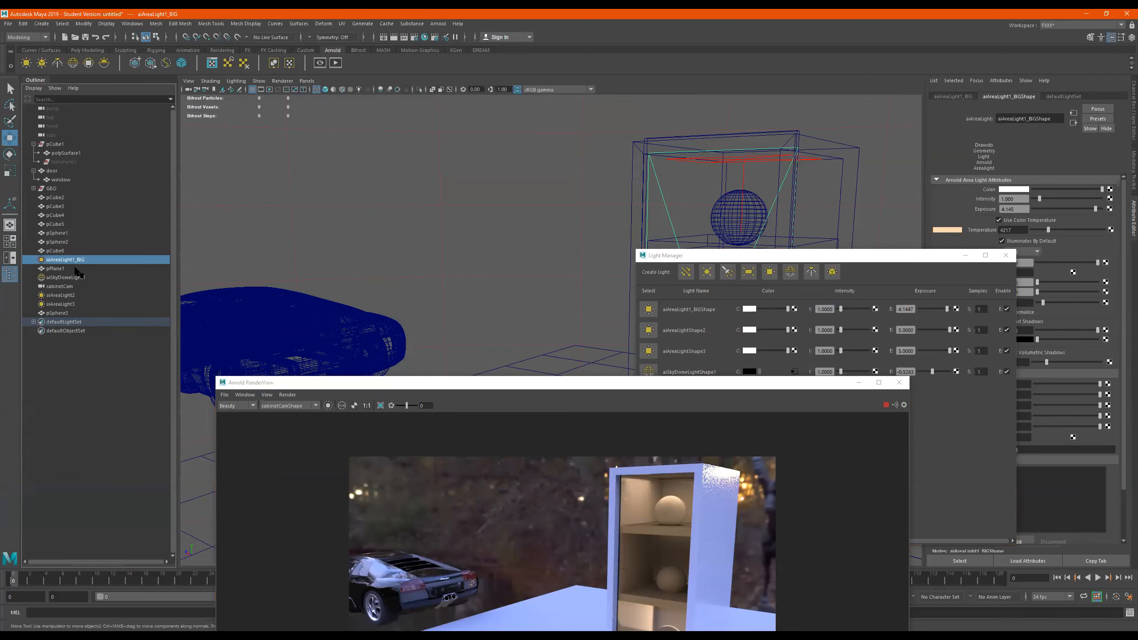
# - Arrange the render view beside the Light Manager and disable every light except aiAreaLight1_BIG
pyautogui.moveTo(516, 382); pyautogui.dragTo(394, 408)
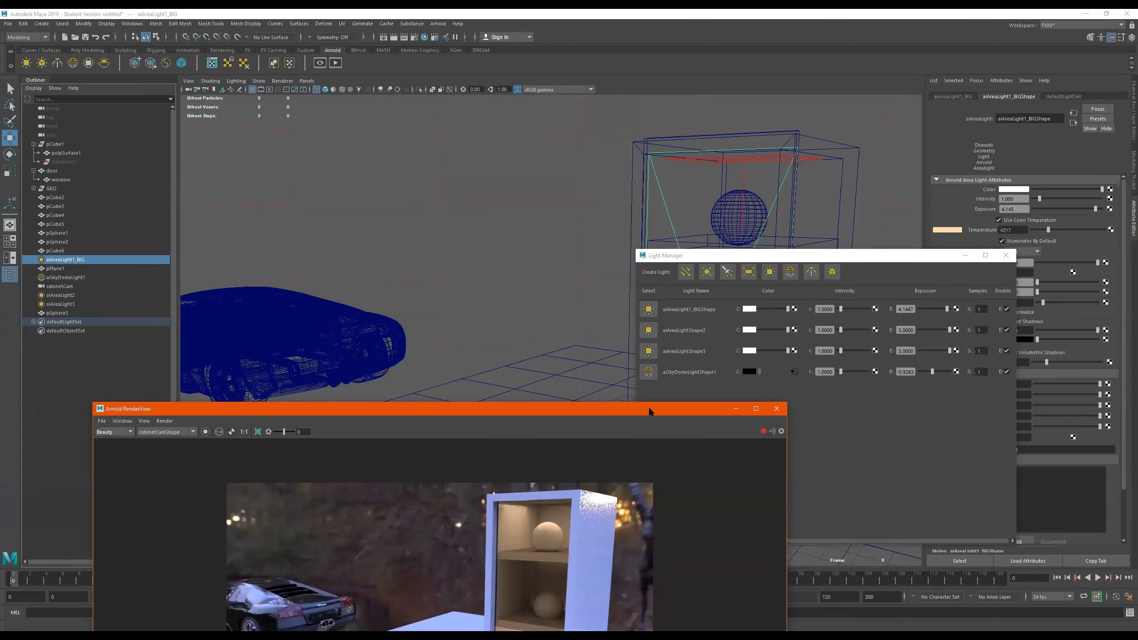
pyautogui.moveTo(648, 409); pyautogui.dragTo(606, 195)
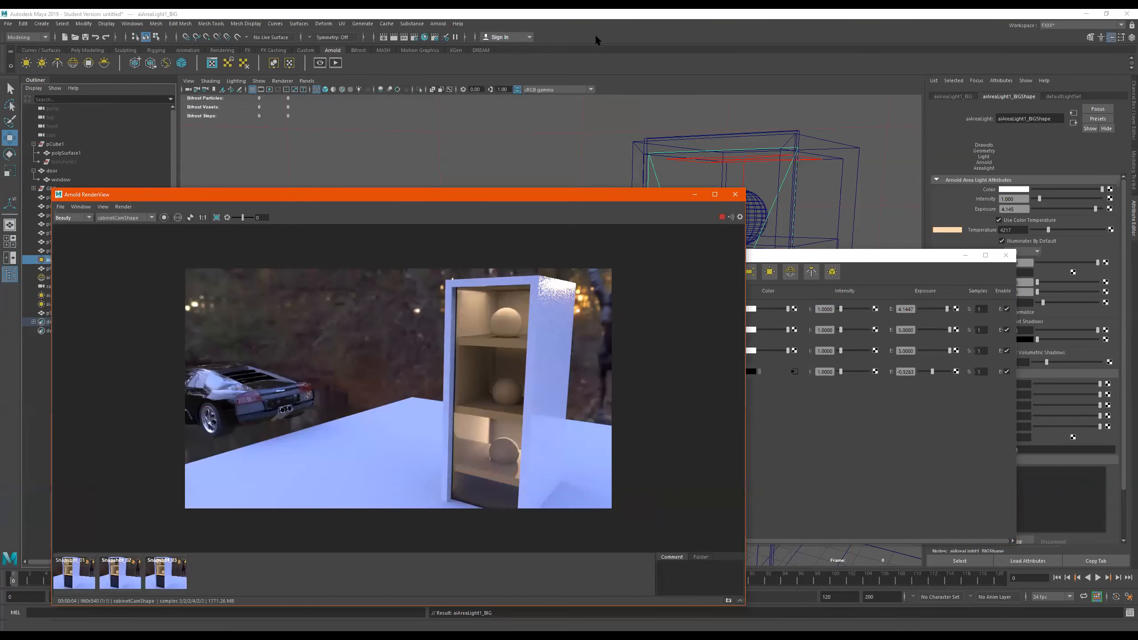
pyautogui.click(595, 36)
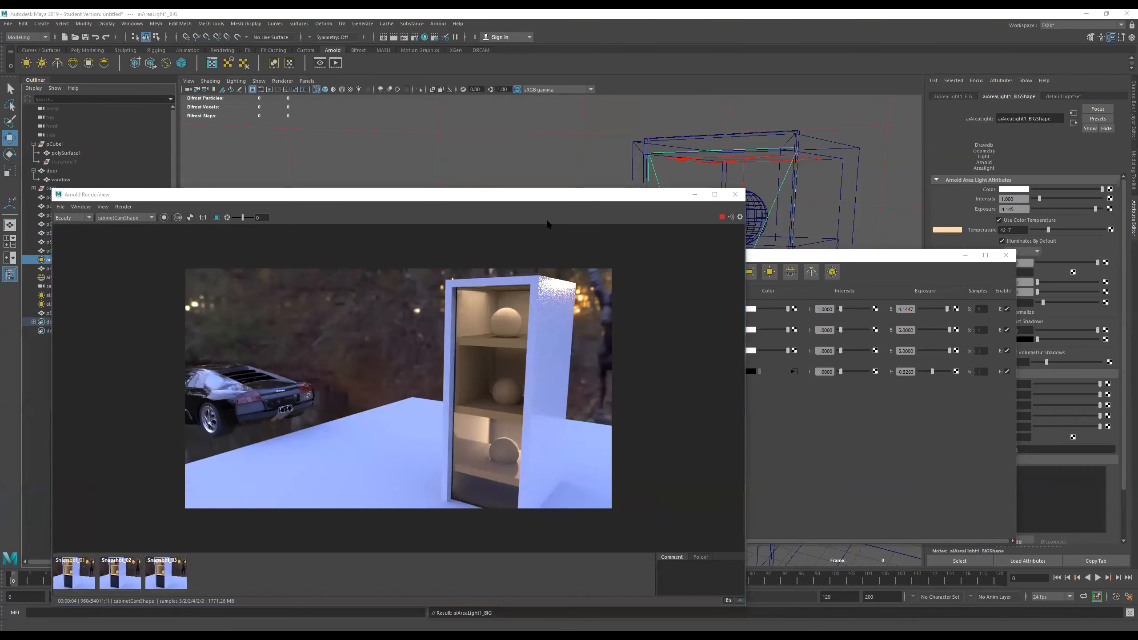
pyautogui.click(898, 294)
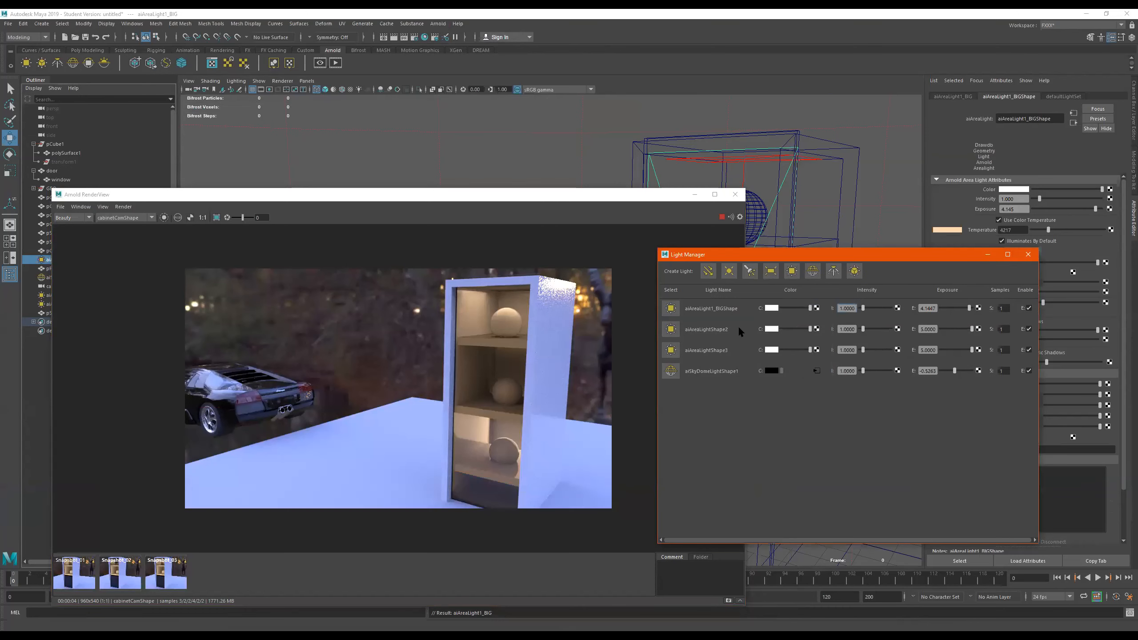
pyautogui.click(1029, 330)
pyautogui.click(1029, 351)
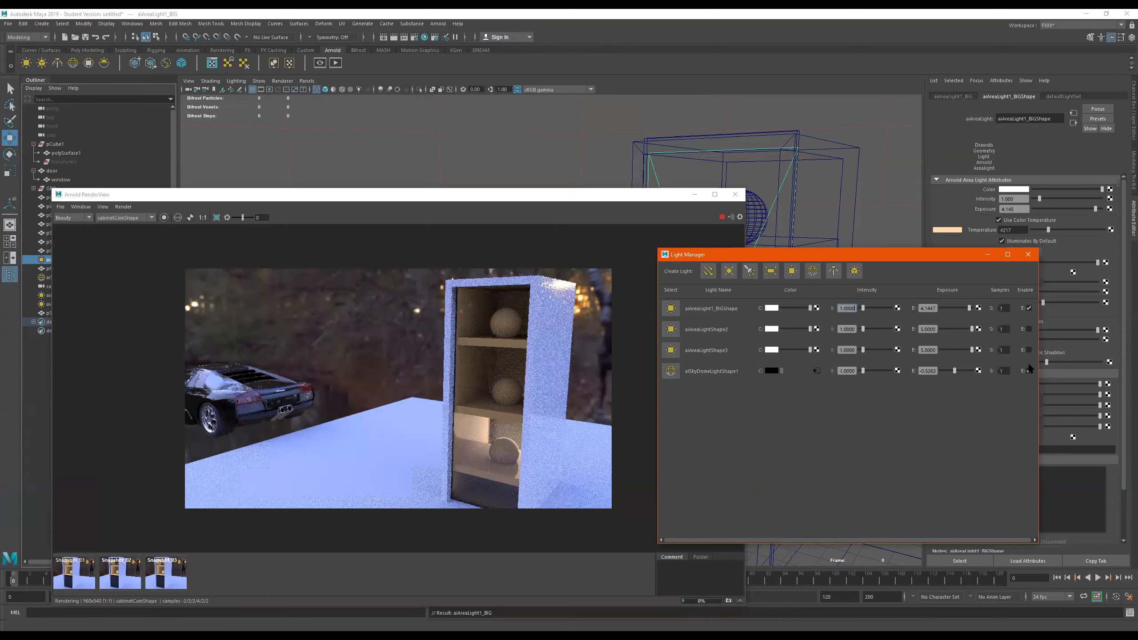
pyautogui.click(1029, 371)
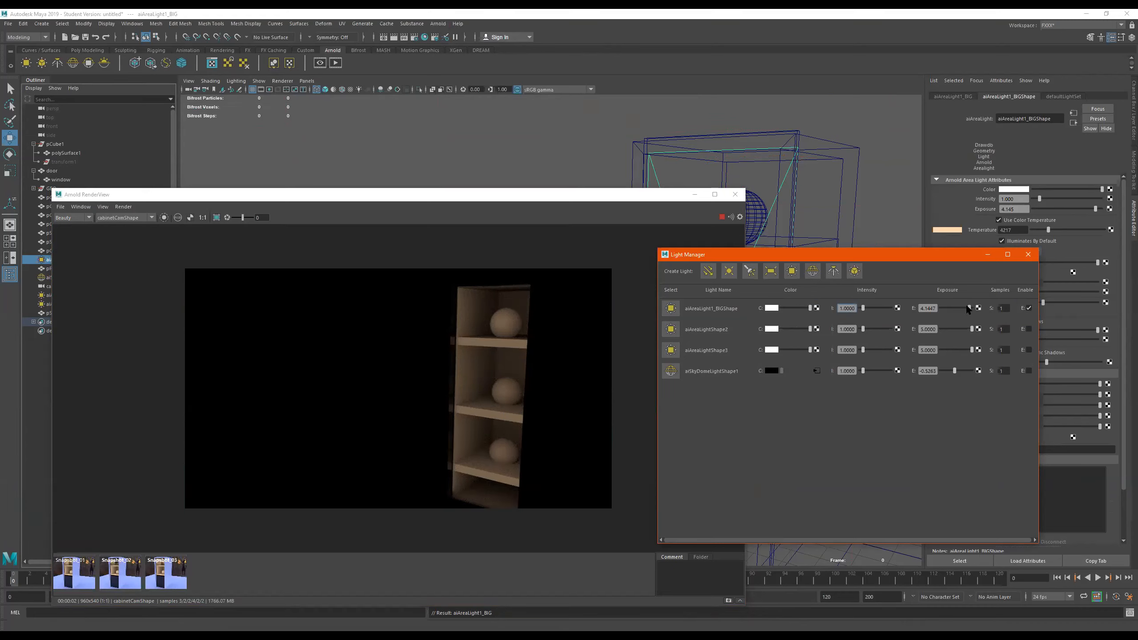
# - Set the exposure of aiAreaLight1_BIG to about 5.245 in the Light Manager
pyautogui.scroll(4, 932, 309)
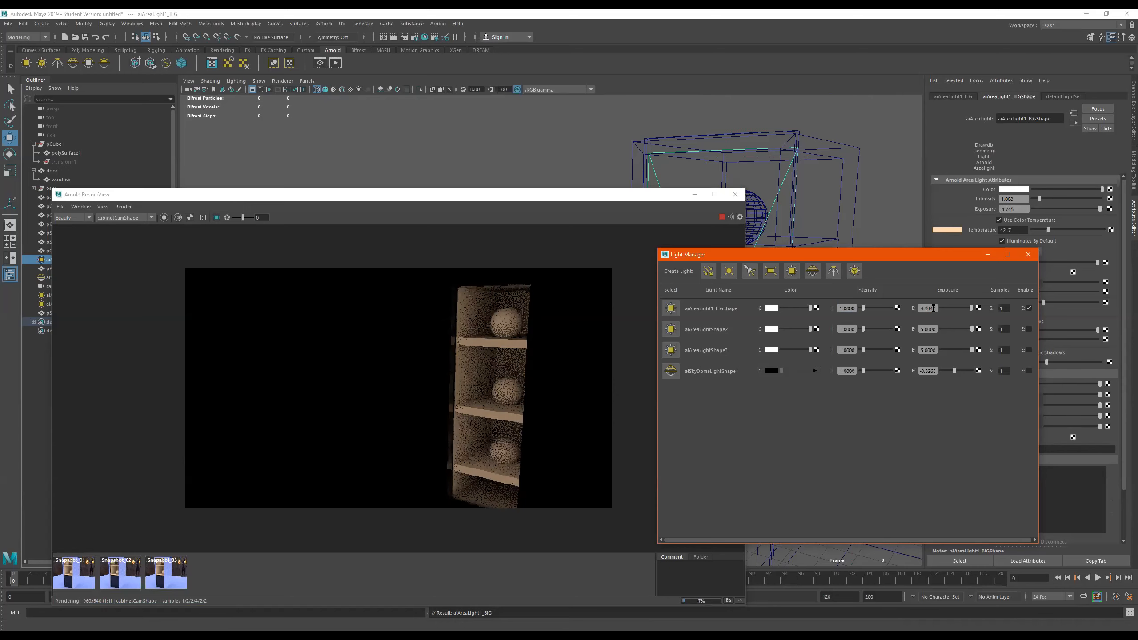
pyautogui.scroll(10, 932, 308)
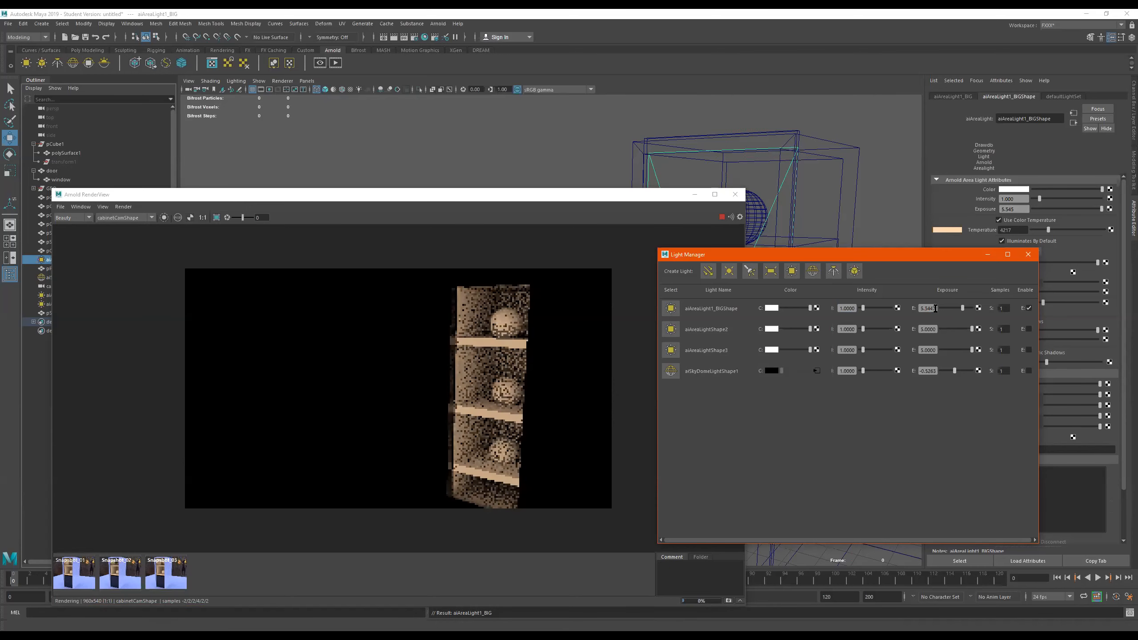
pyautogui.scroll(-3, 936, 309)
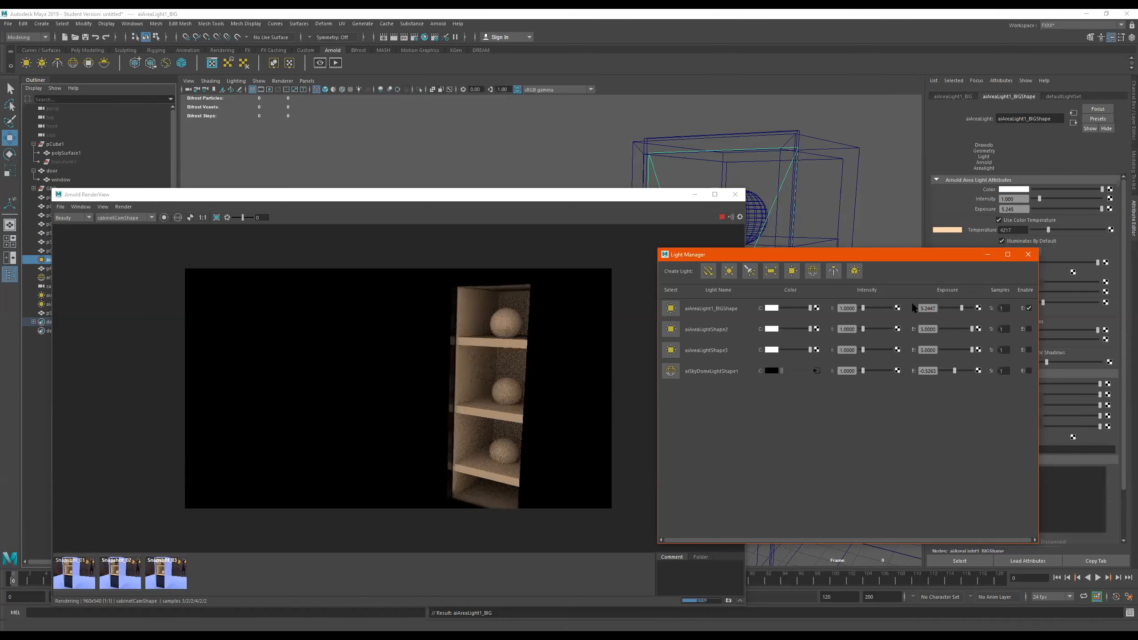
# - Enable aiAreaLightShape2 and aiAreaLightShape3, and compare the render with the skydome light switched on and off again
pyautogui.click(1029, 329)
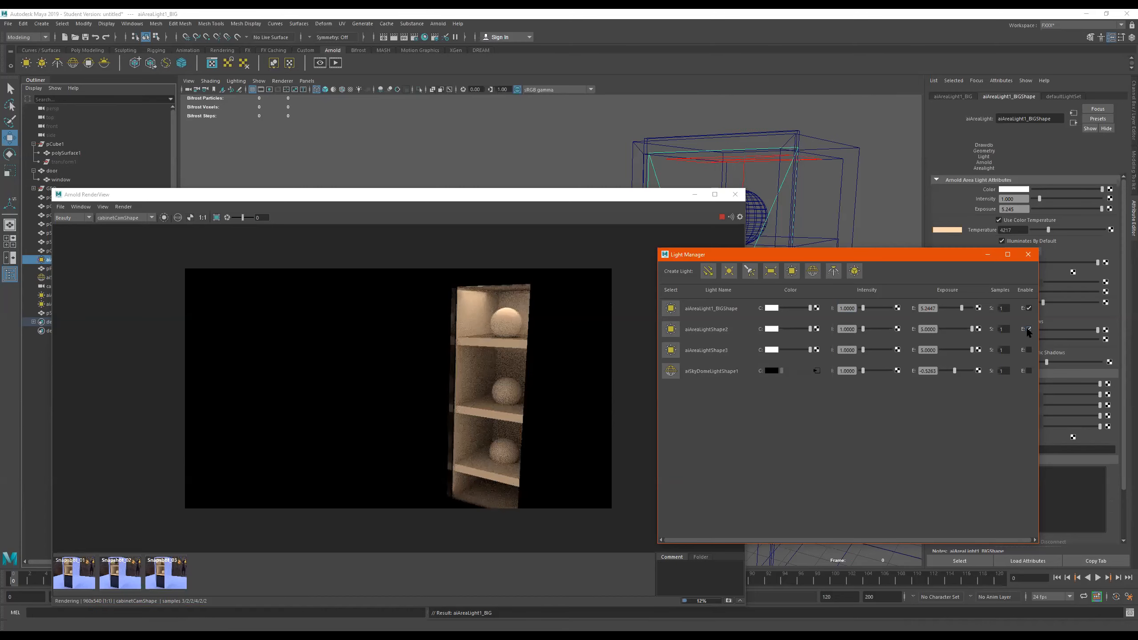
pyautogui.click(1029, 350)
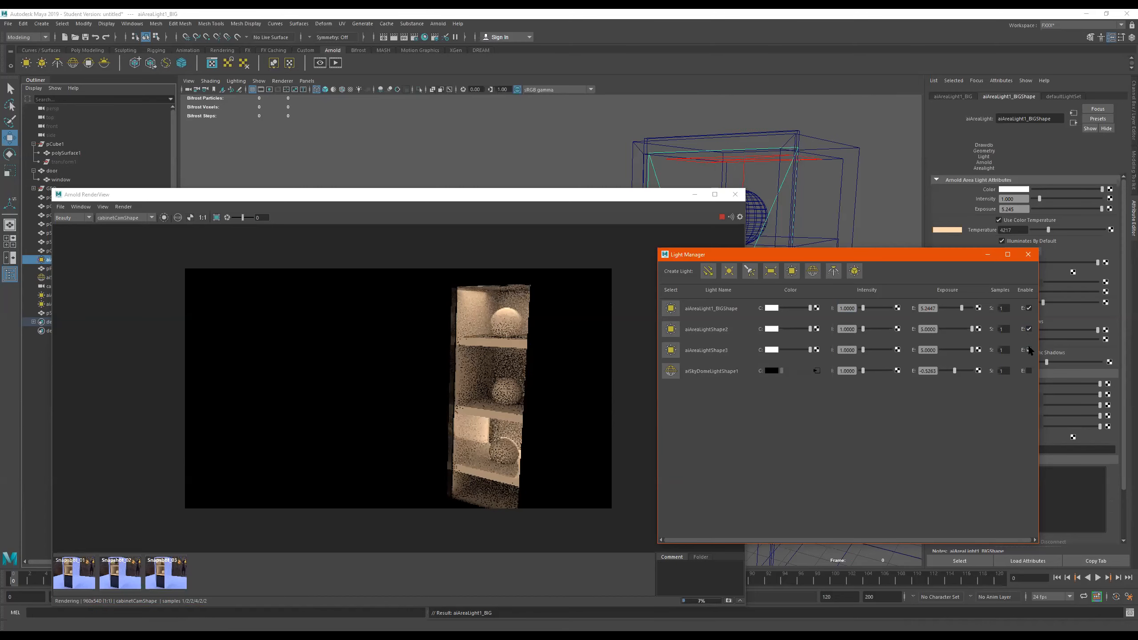
pyautogui.click(1029, 371)
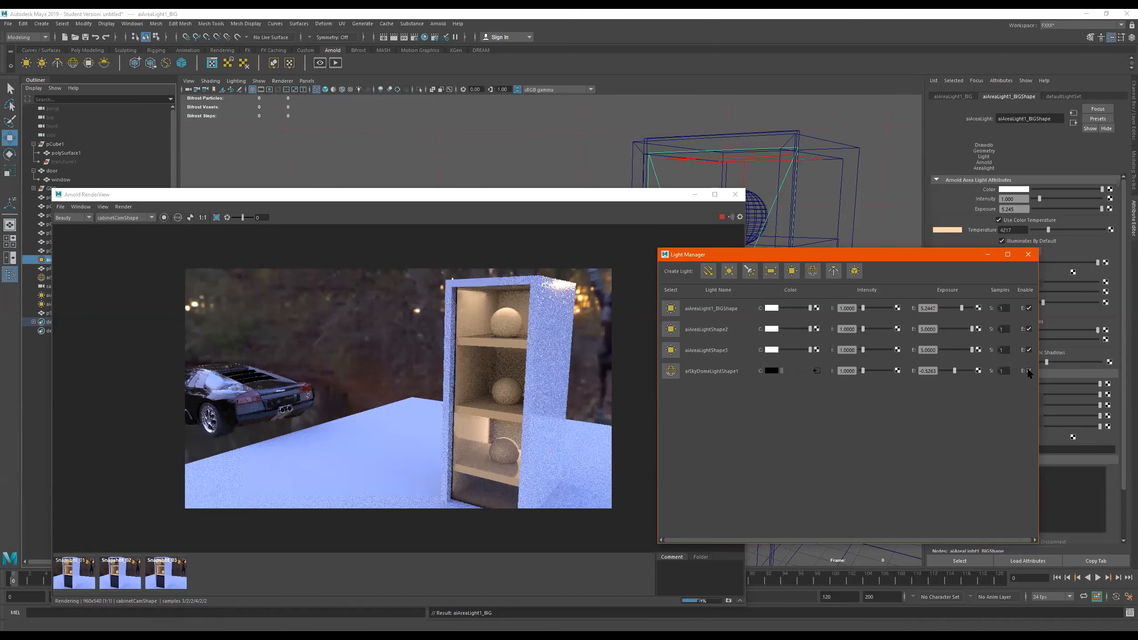
pyautogui.click(1029, 371)
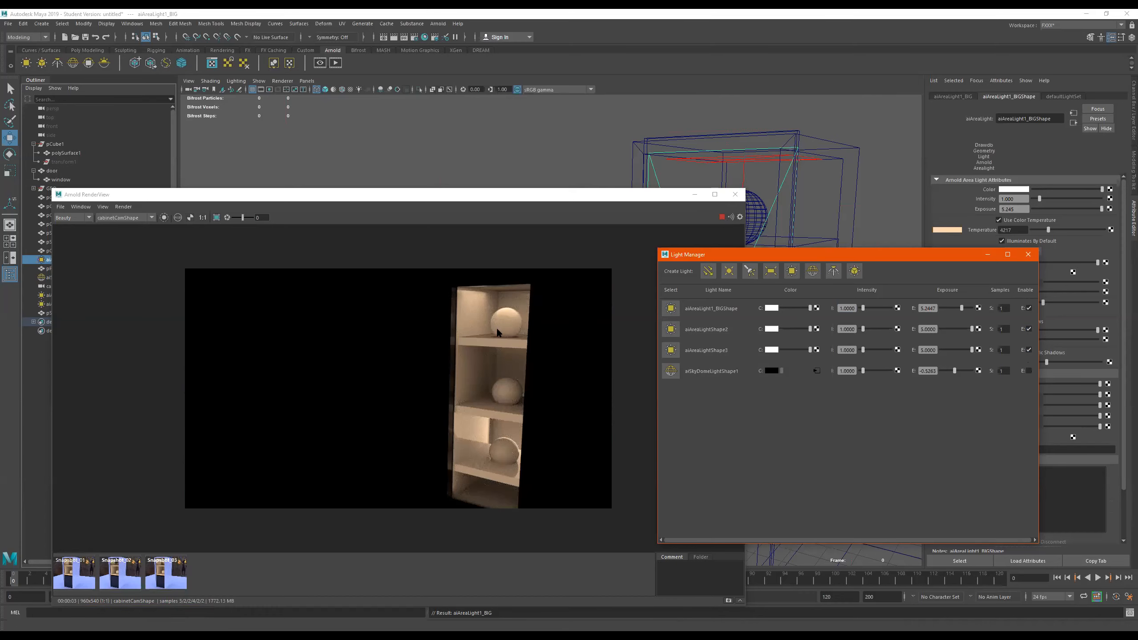
# - Select the cabinet's glass pane, show its glass material attributes, and close the Light Manager
pyautogui.click(477, 308)
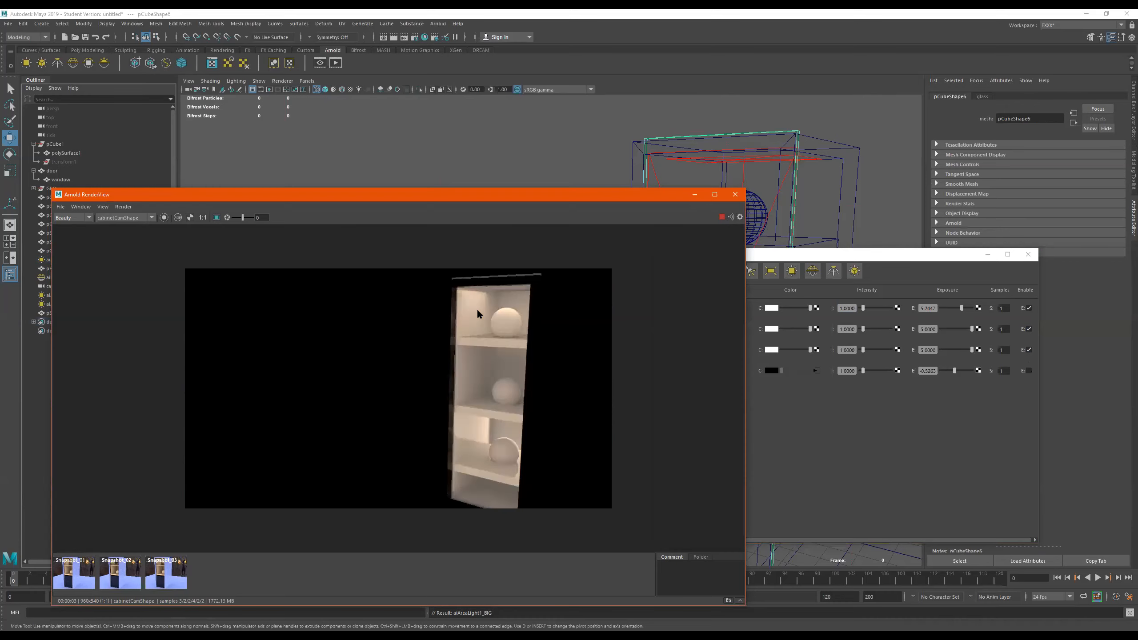
pyautogui.click(987, 96)
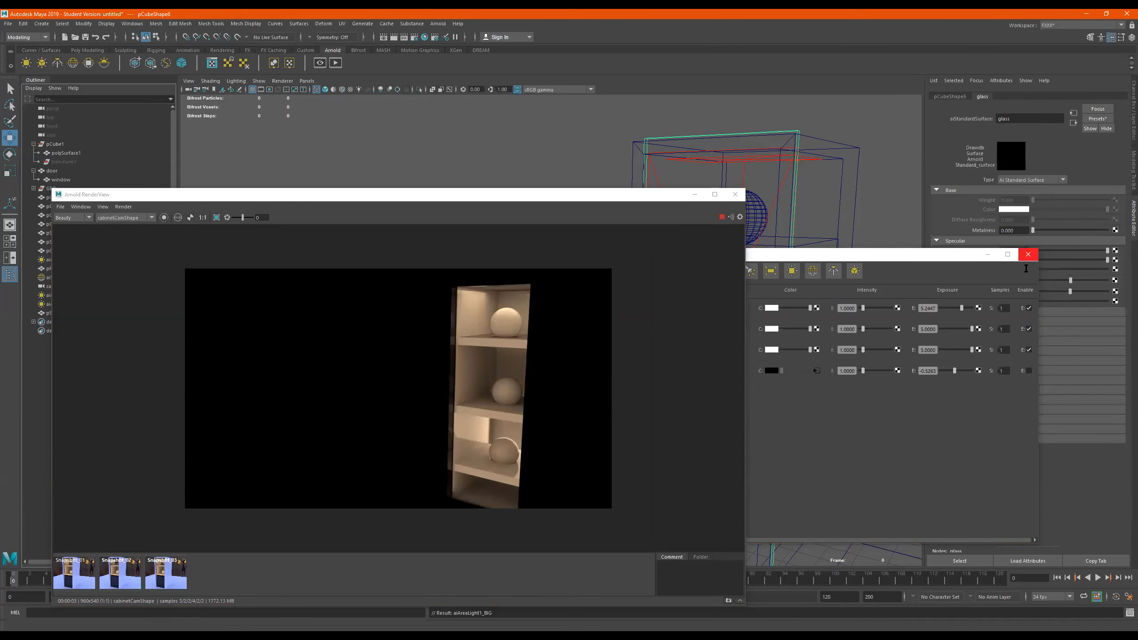
pyautogui.click(1028, 254)
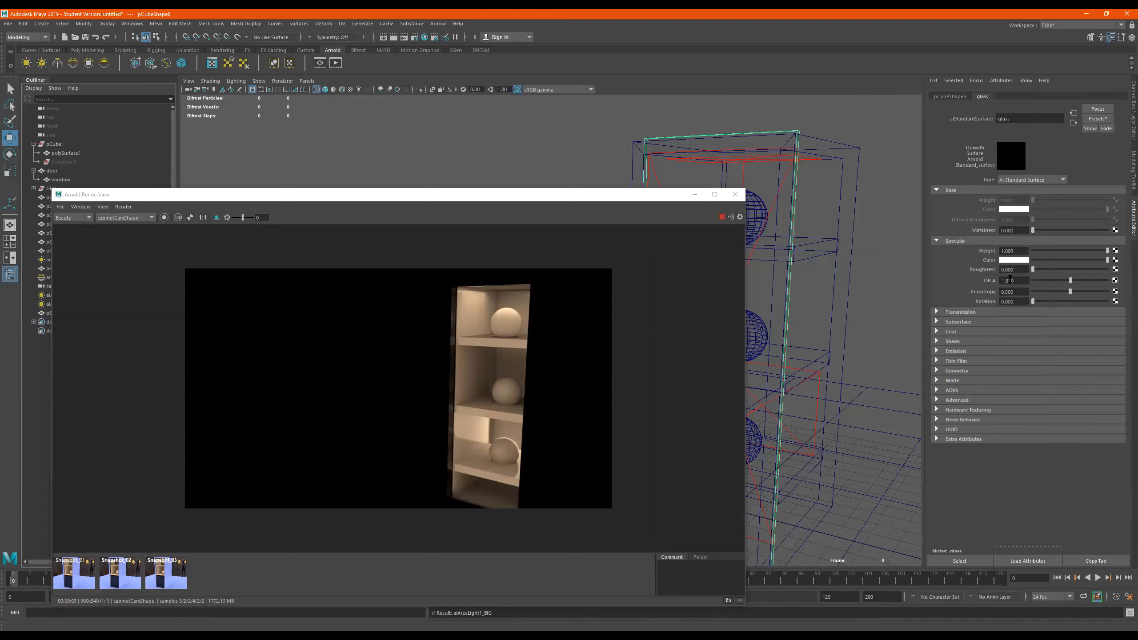
# - Try a frosted look on the cabinet glass with specular roughness values of 0.410 and 0.241
pyautogui.click(1063, 270)
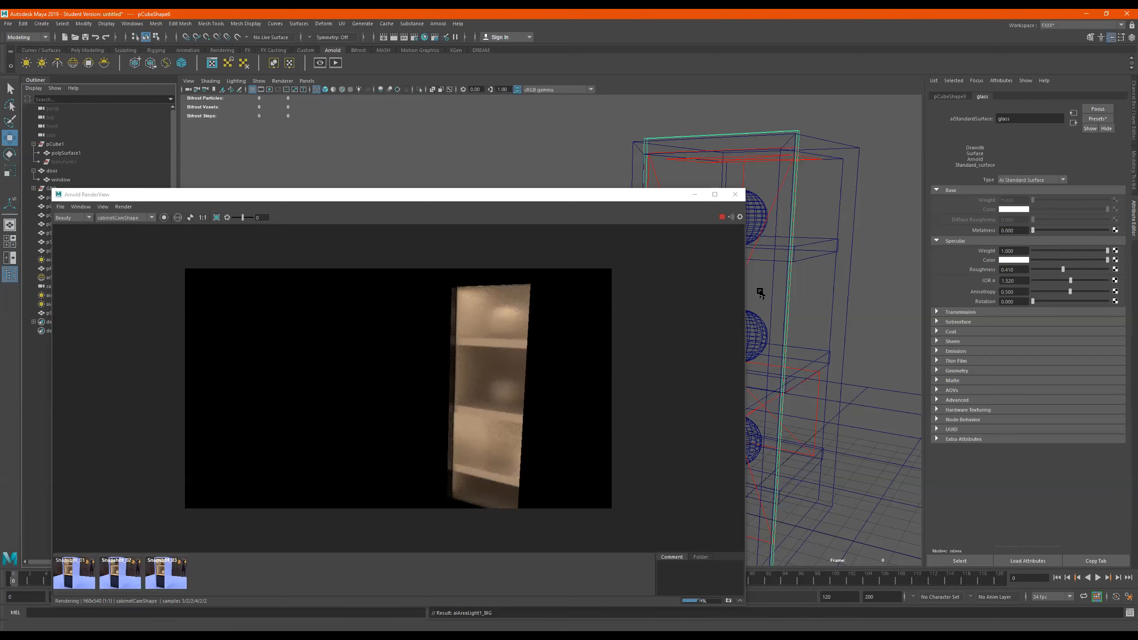
pyautogui.click(1059, 269)
pyautogui.moveTo(1059, 269); pyautogui.dragTo(1050, 271)
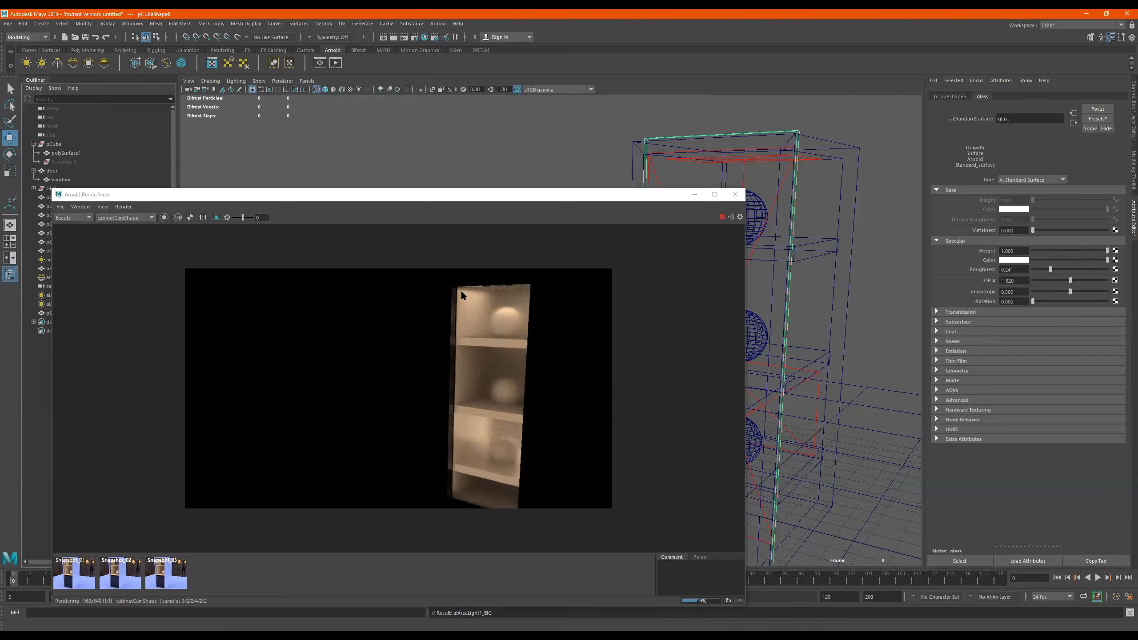
# - Lower the glass material's specular roughness gradually to 0.072 for a nearly clear pane
pyautogui.click(1044, 269)
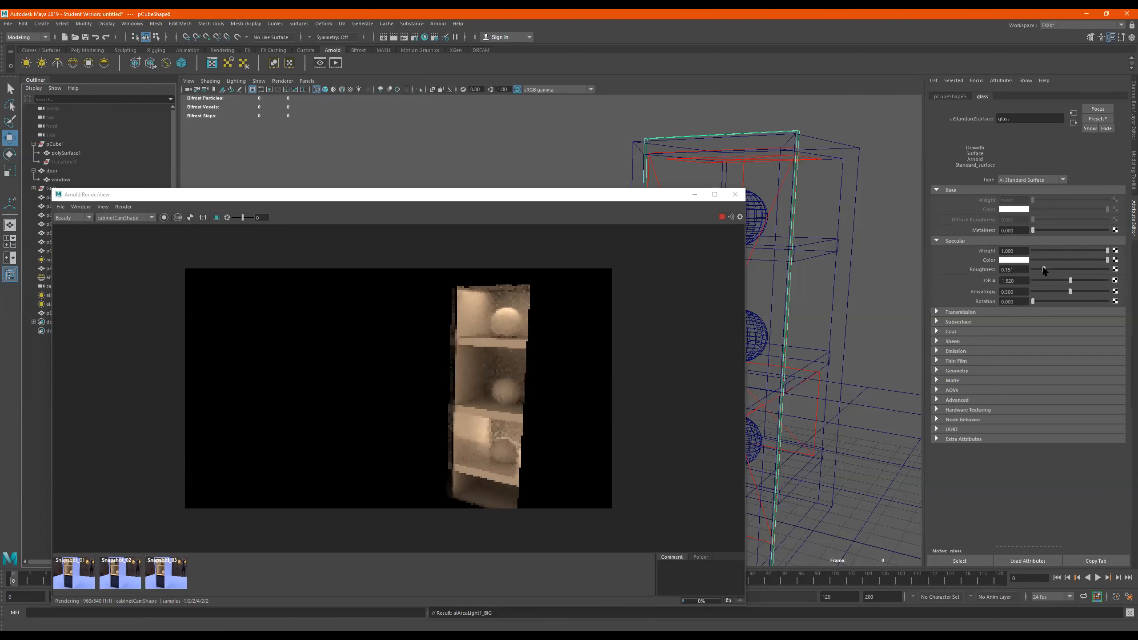
pyautogui.moveTo(1043, 269); pyautogui.dragTo(1041, 269)
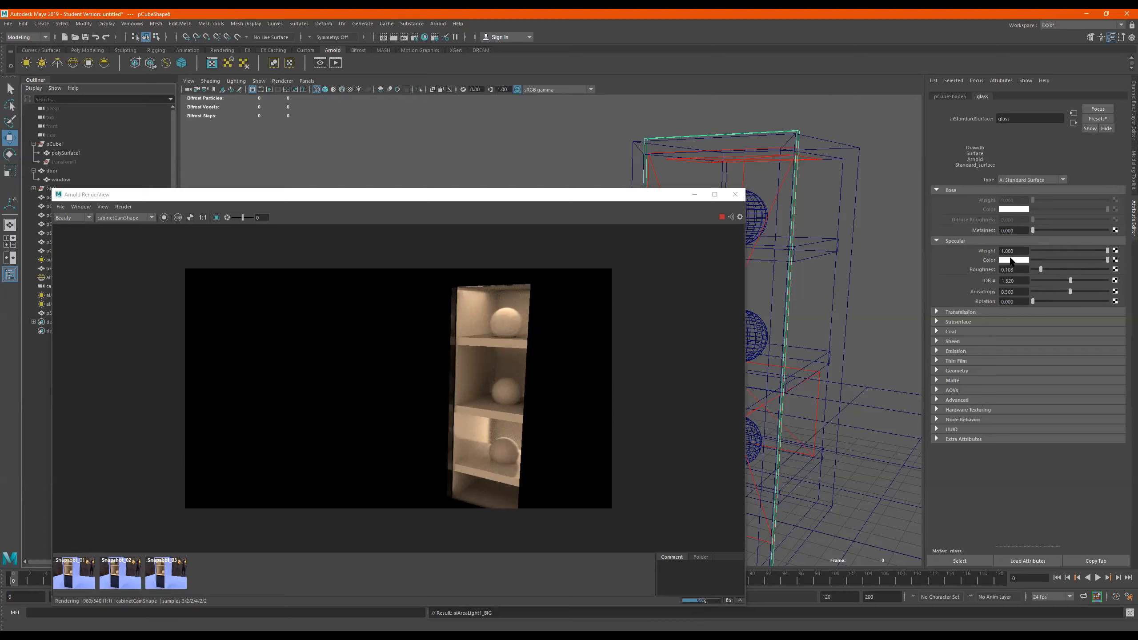
pyautogui.click(1039, 269)
pyautogui.moveTo(1039, 270); pyautogui.dragTo(1037, 270)
pyautogui.moveTo(1044, 268); pyautogui.dragTo(1038, 270)
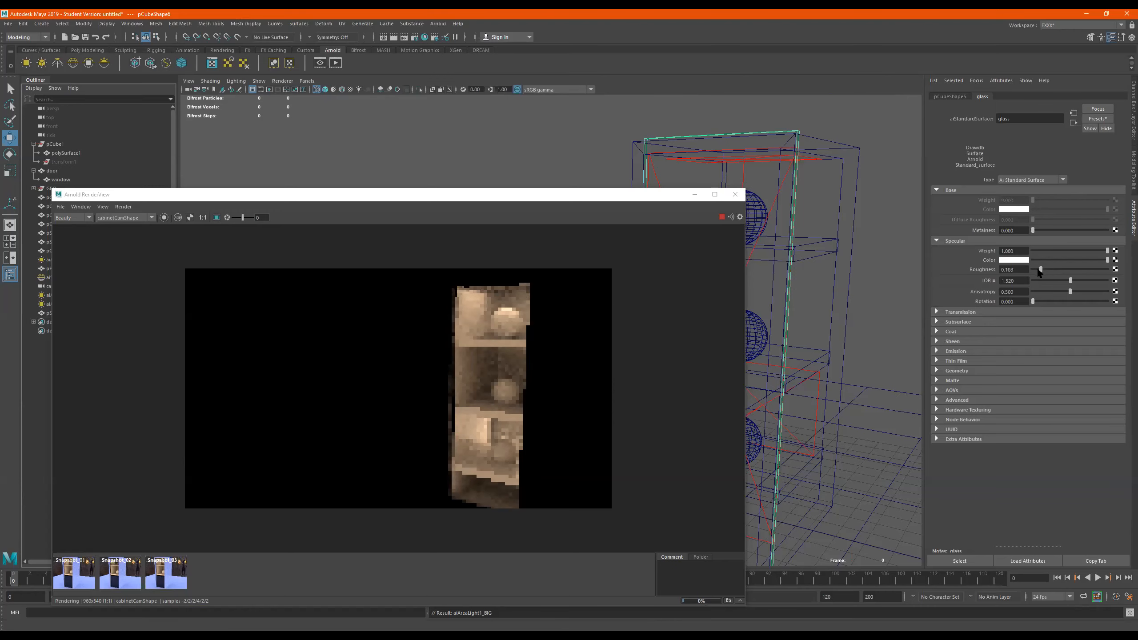
# - Set the glass material's transmission color to cyan
pyautogui.click(964, 313)
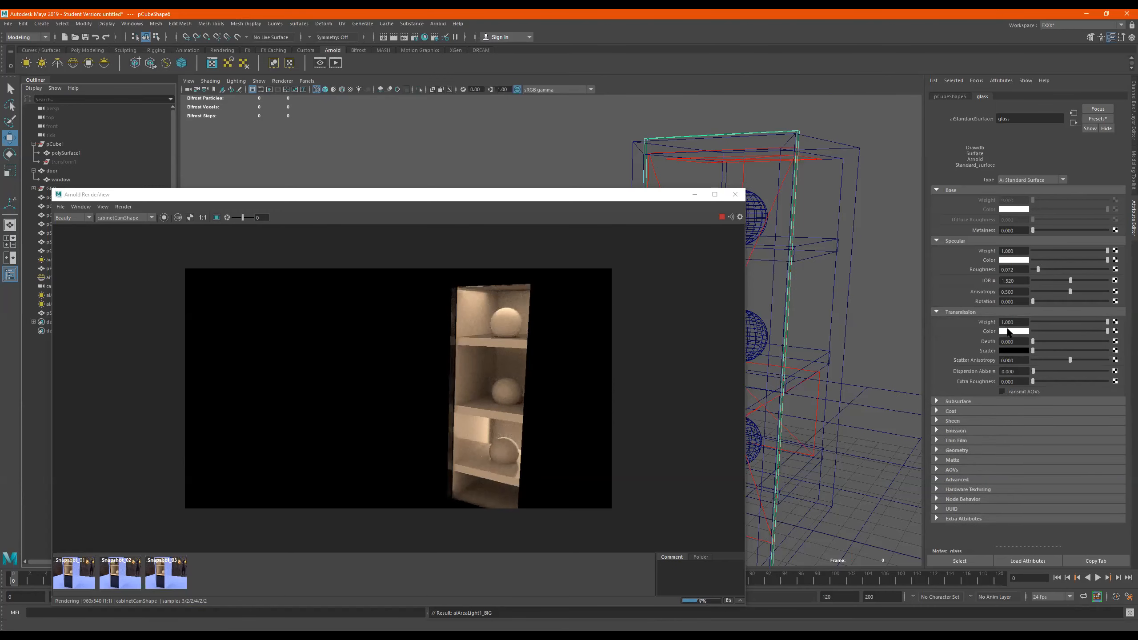
pyautogui.click(1009, 331)
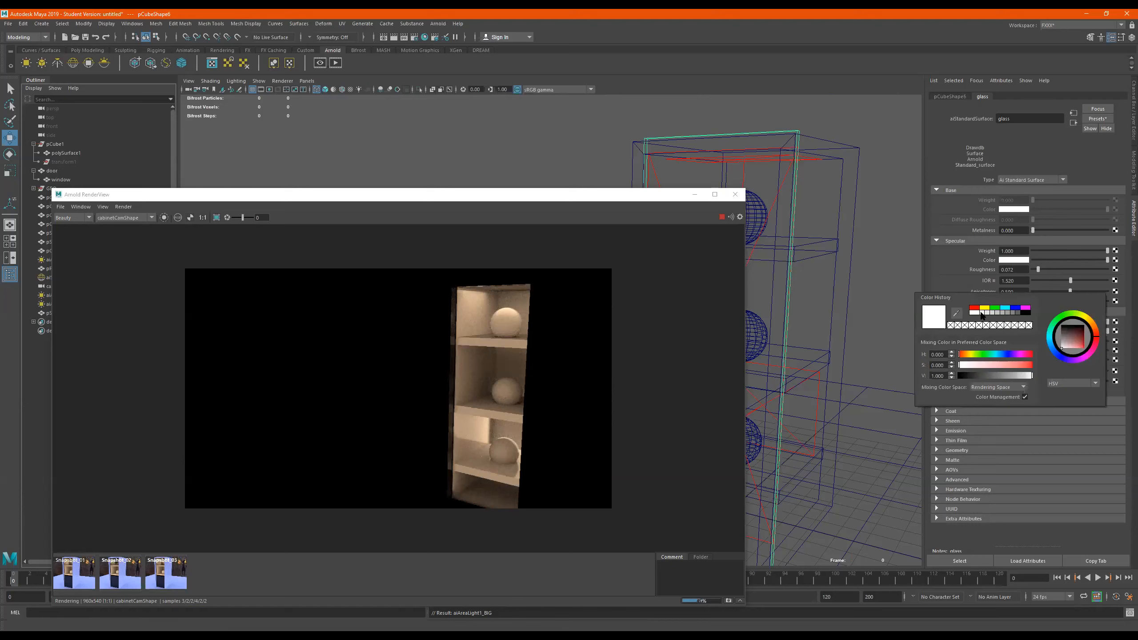
pyautogui.click(1005, 308)
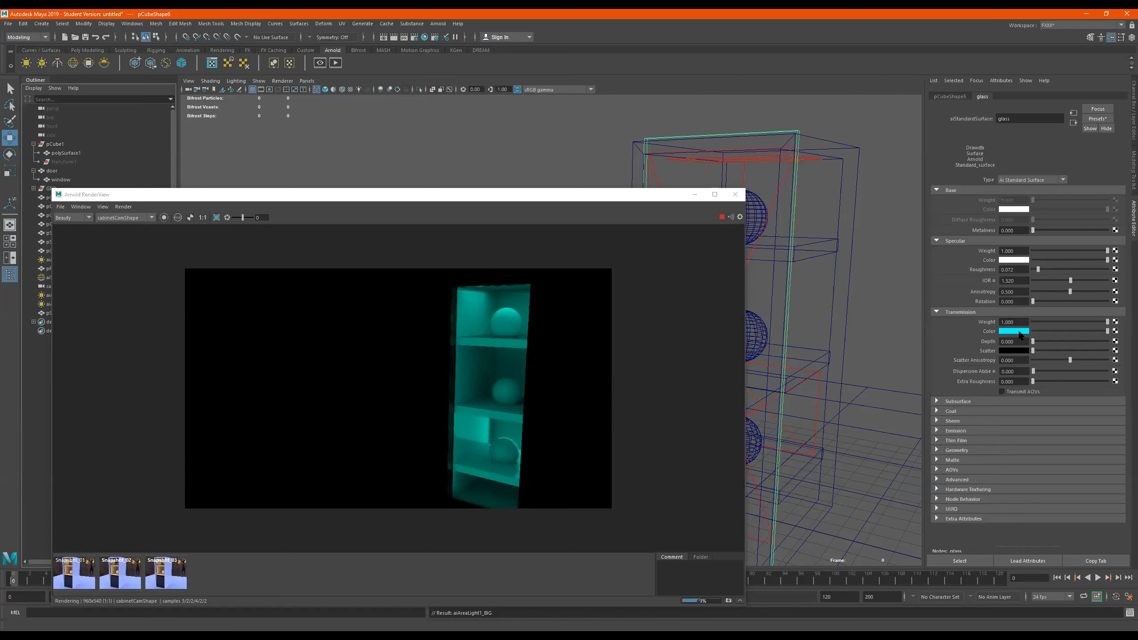
# - Soften the cyan transmission color of the glass to a saturation of 0.263
pyautogui.click(1021, 334)
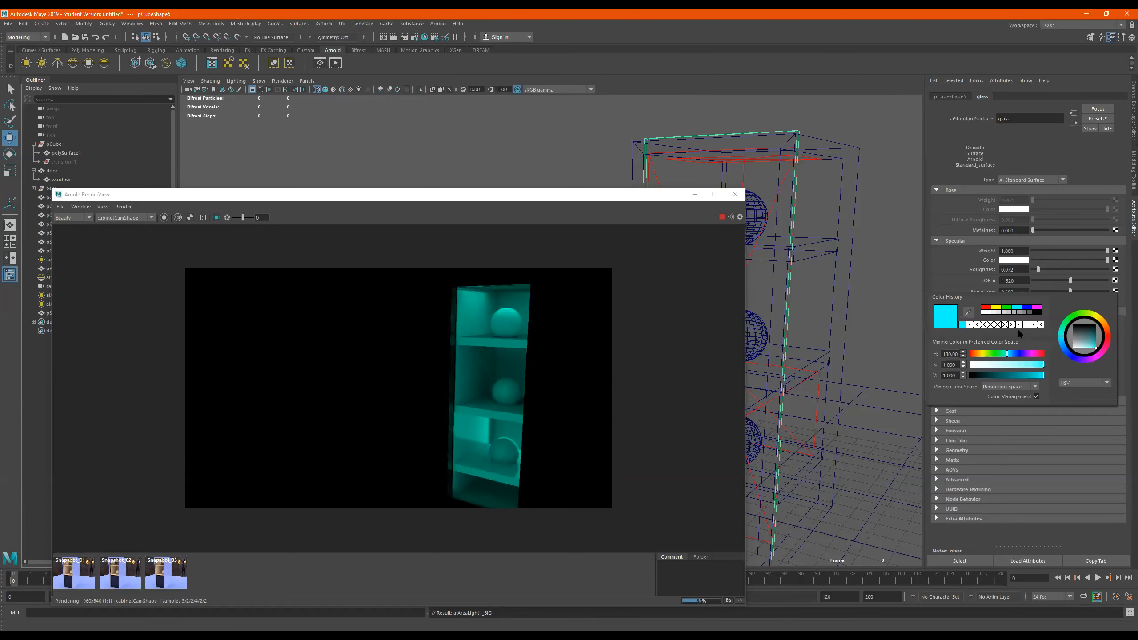
pyautogui.click(1017, 365)
pyautogui.click(989, 366)
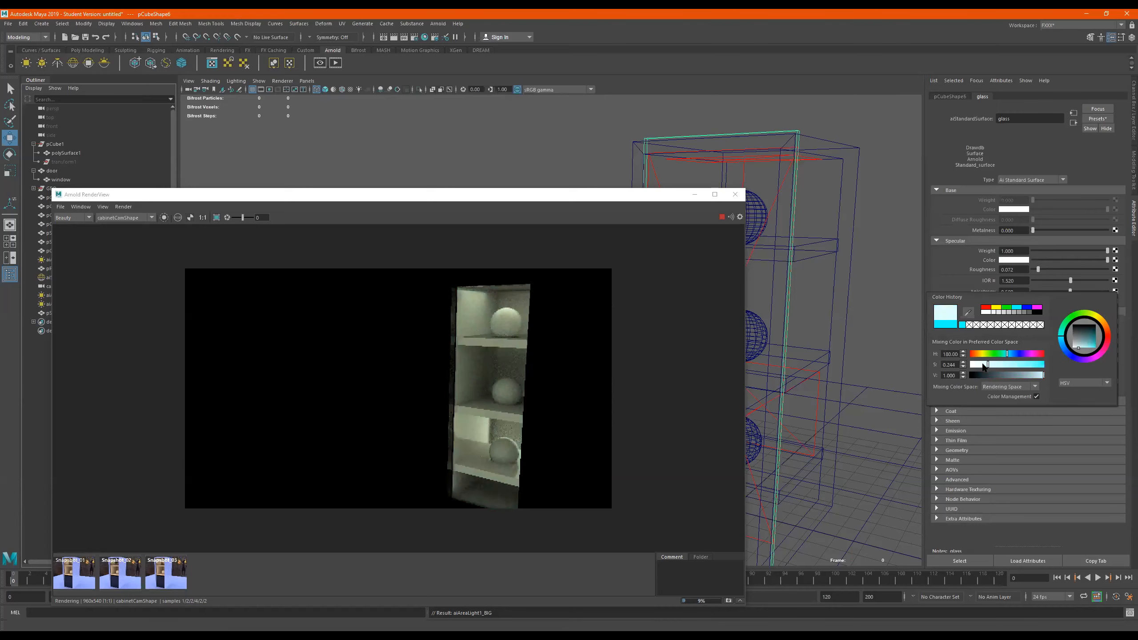
pyautogui.click(991, 365)
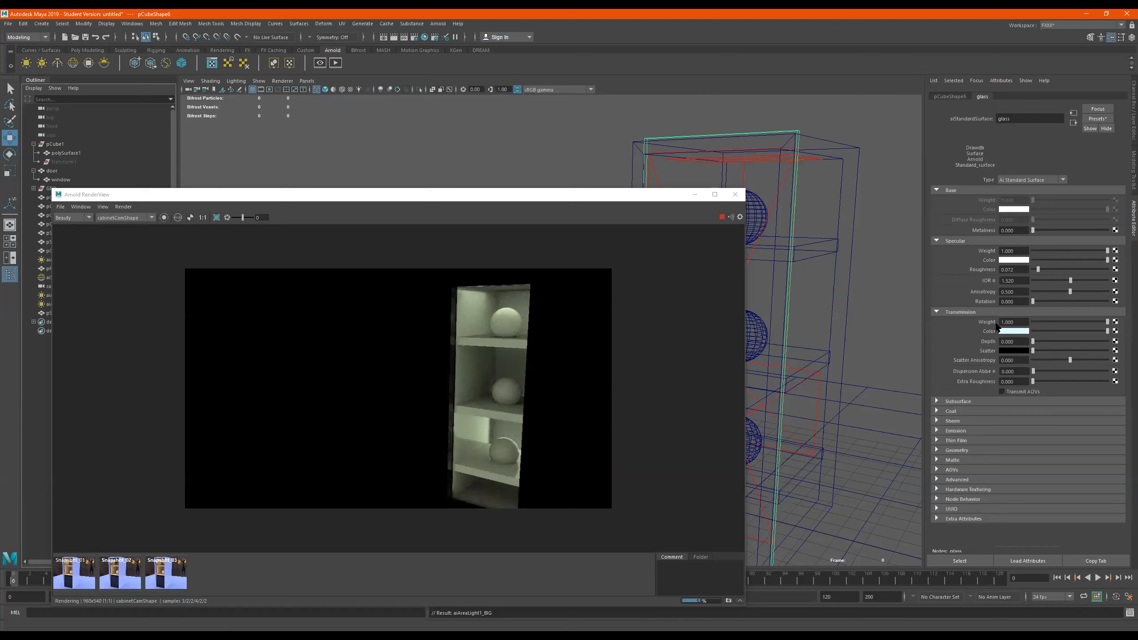
# - Refine the glass's transmission color to a pale blue with hue 210 and saturation 0.212
pyautogui.click(1020, 335)
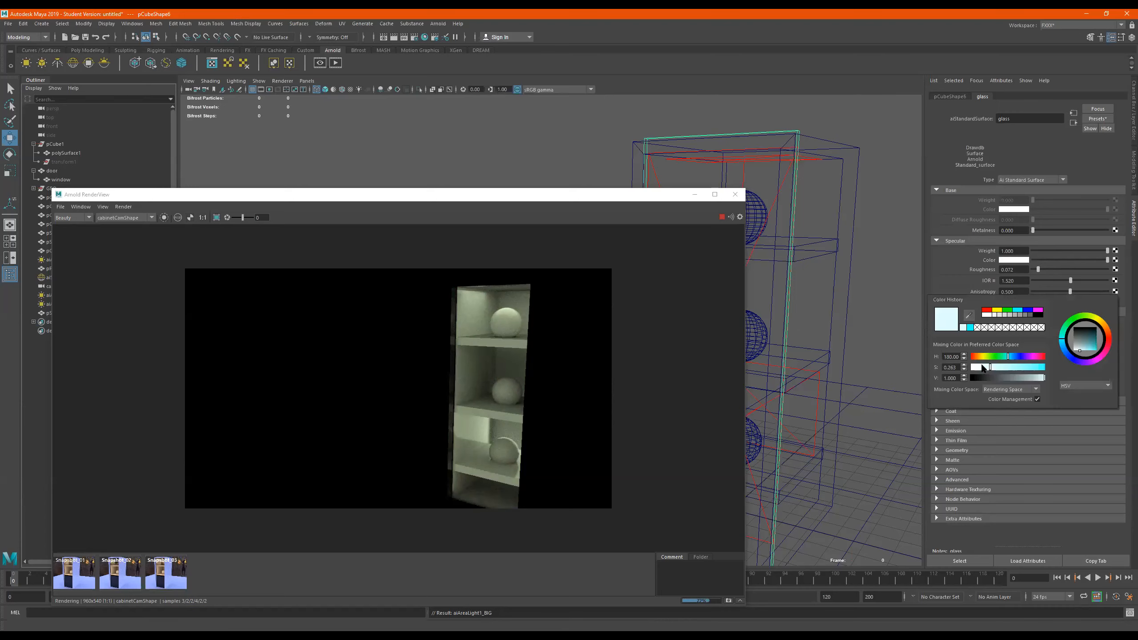
pyautogui.moveTo(982, 367); pyautogui.dragTo(979, 368)
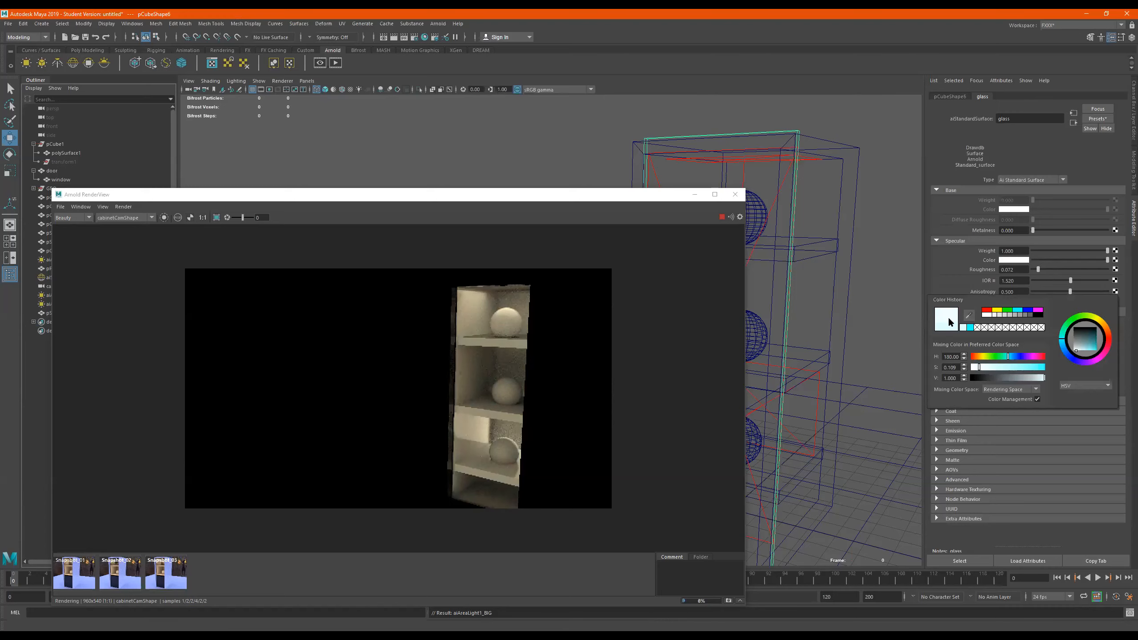
pyautogui.click(989, 367)
pyautogui.click(990, 368)
pyautogui.moveTo(989, 367); pyautogui.dragTo(987, 367)
pyautogui.click(1007, 356)
pyautogui.click(1015, 356)
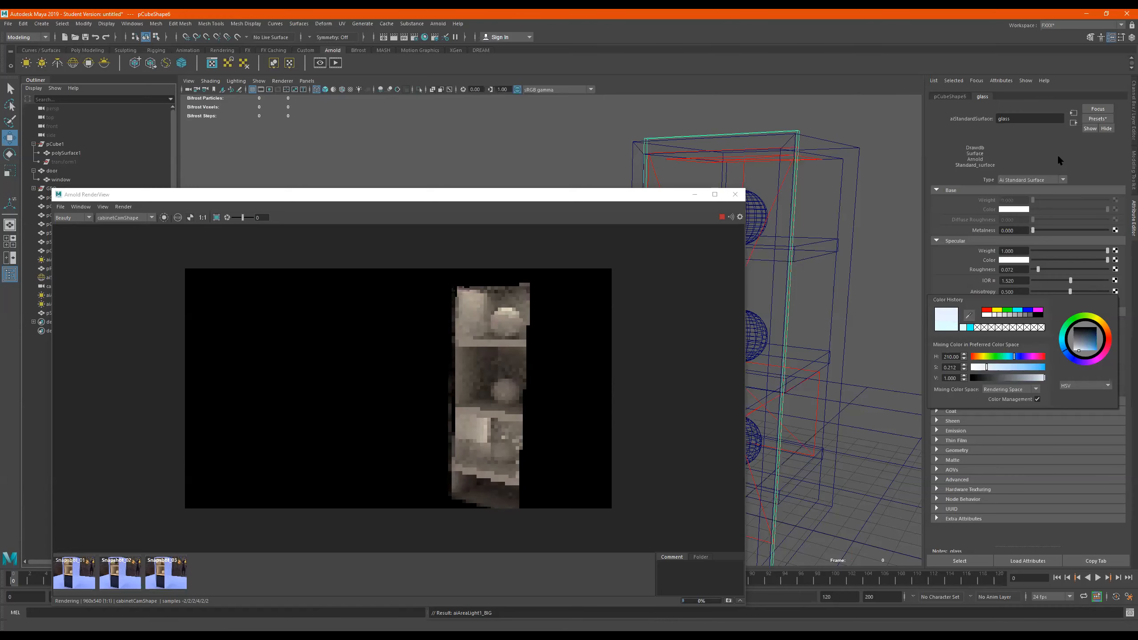
pyautogui.click(1016, 260)
pyautogui.click(1038, 235)
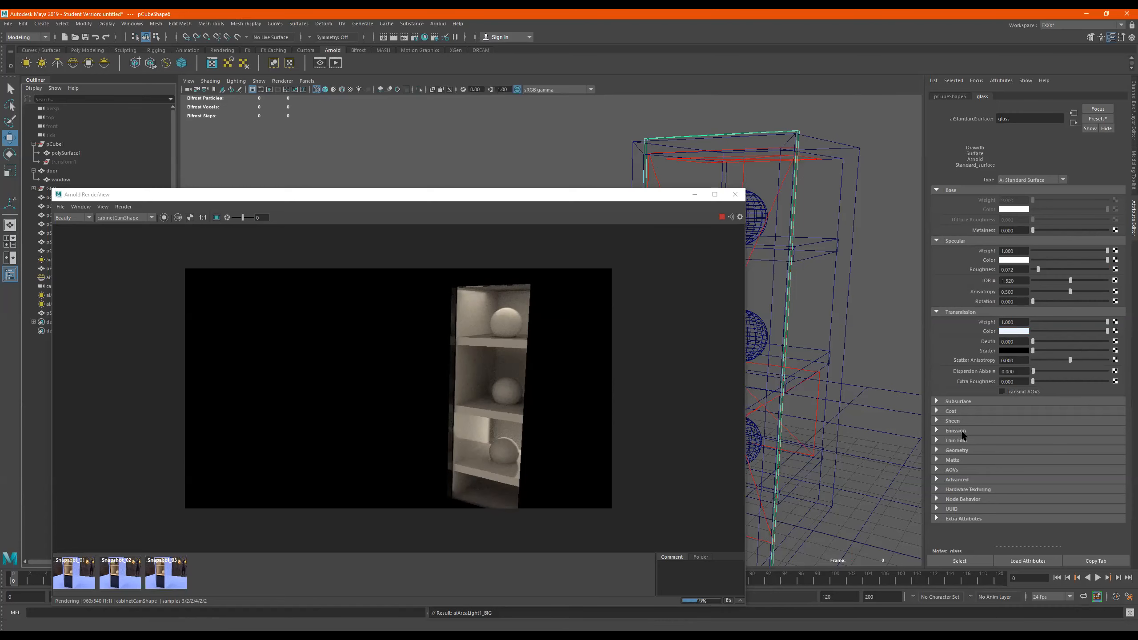
# - Enable the Thin Walled option in the glass material's geometry settings
pyautogui.click(956, 440)
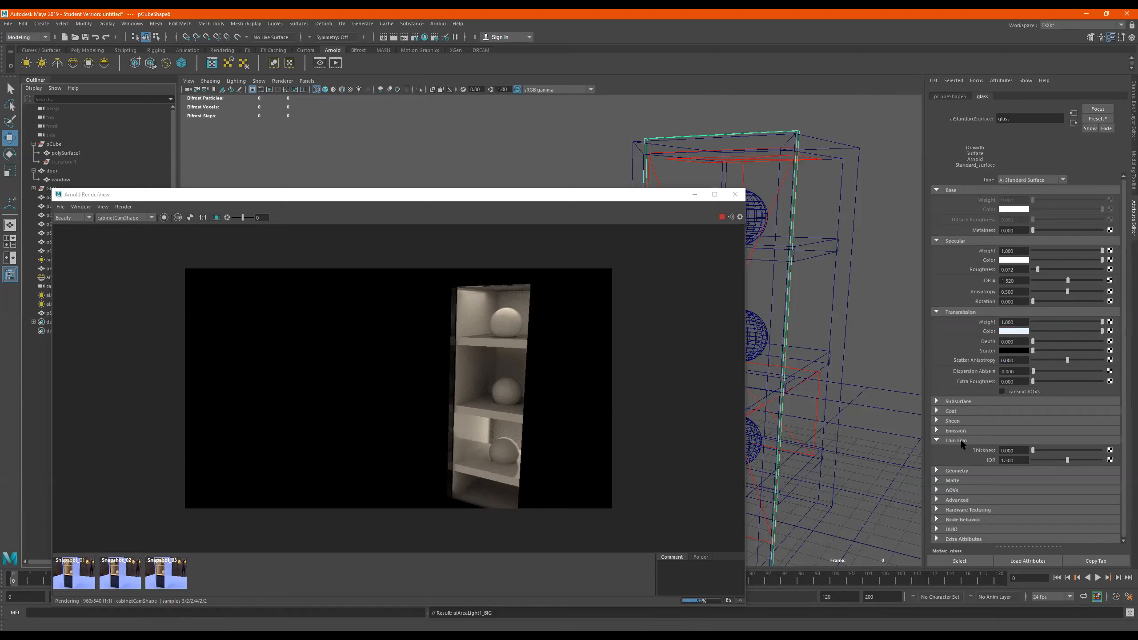
pyautogui.click(959, 442)
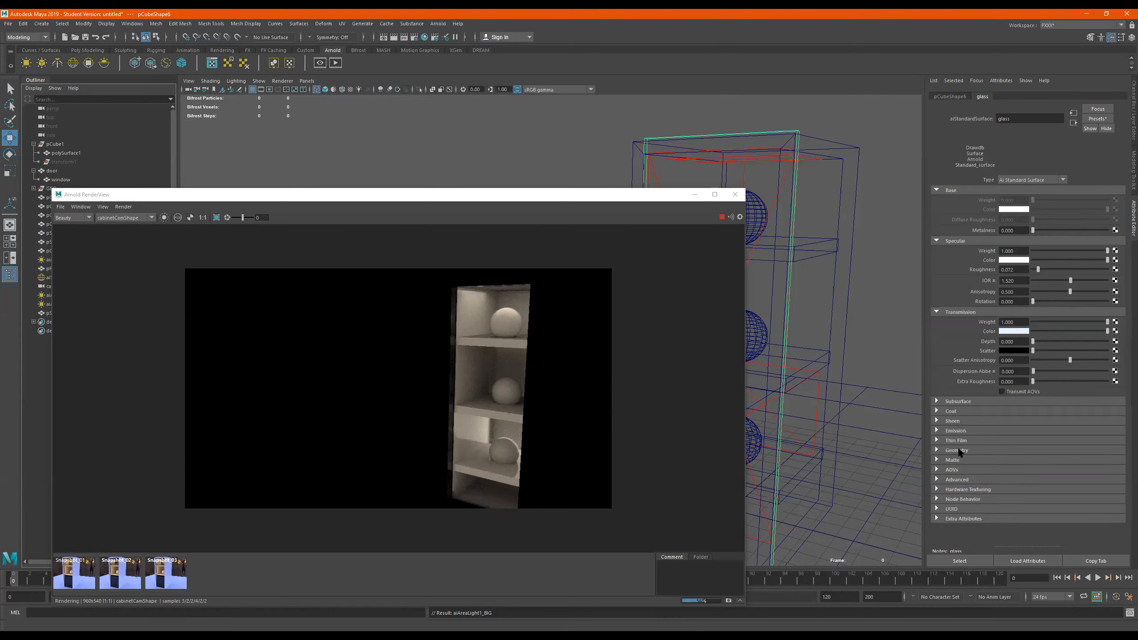
pyautogui.click(1007, 457)
pyautogui.click(1003, 460)
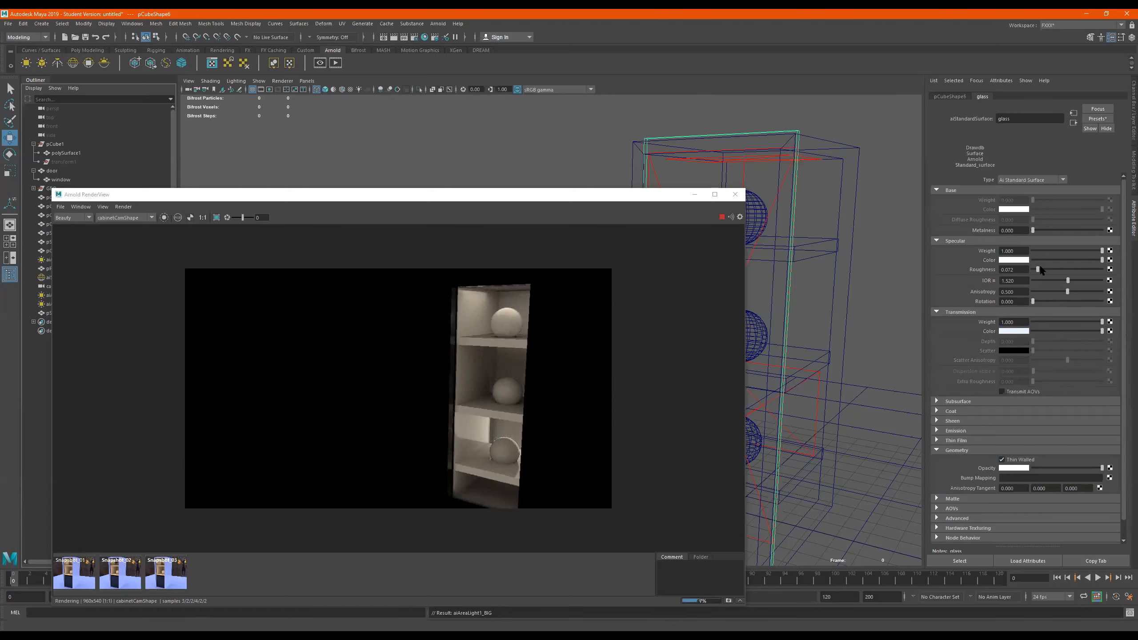
# - Raise the glass's specular roughness to 0.604 and turn off Thin Walled
pyautogui.moveTo(1043, 268); pyautogui.dragTo(1060, 268)
pyautogui.click(1074, 269)
pyautogui.click(1008, 461)
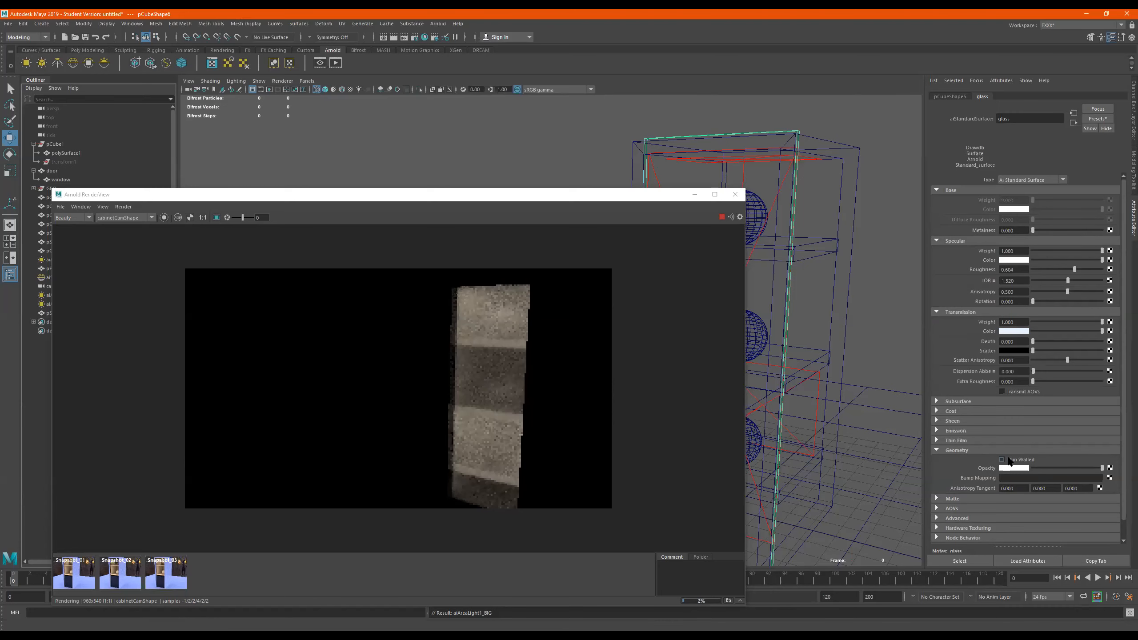
# - Set the glass's specular roughness to 0.091 and stop the live render
pyautogui.click(1037, 269)
pyautogui.moveTo(1045, 269); pyautogui.dragTo(1039, 269)
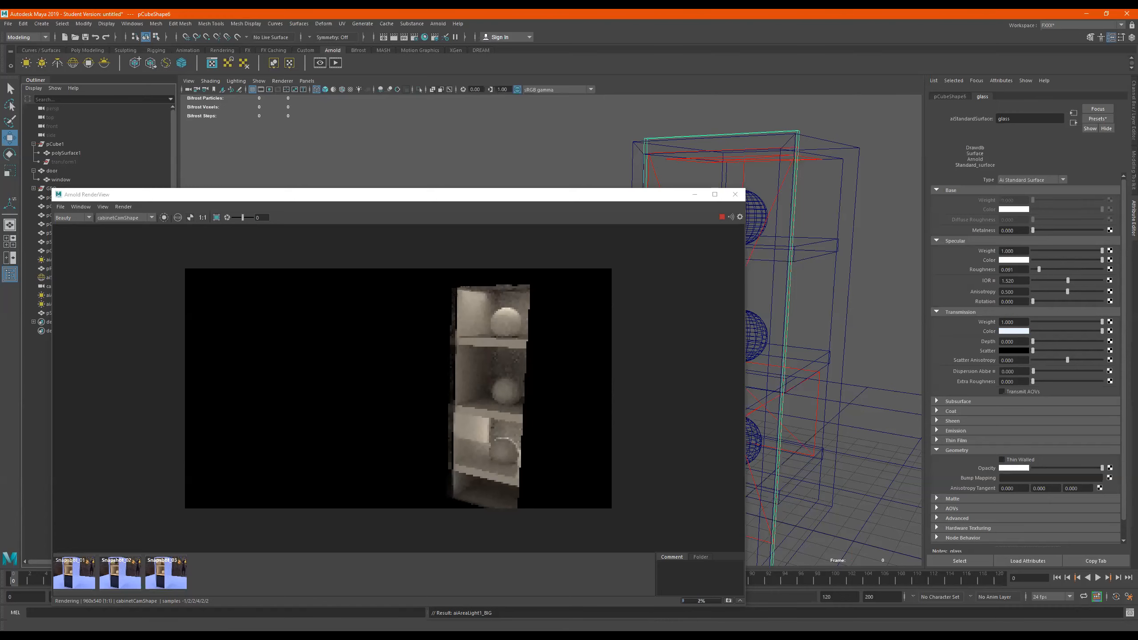
pyautogui.click(721, 217)
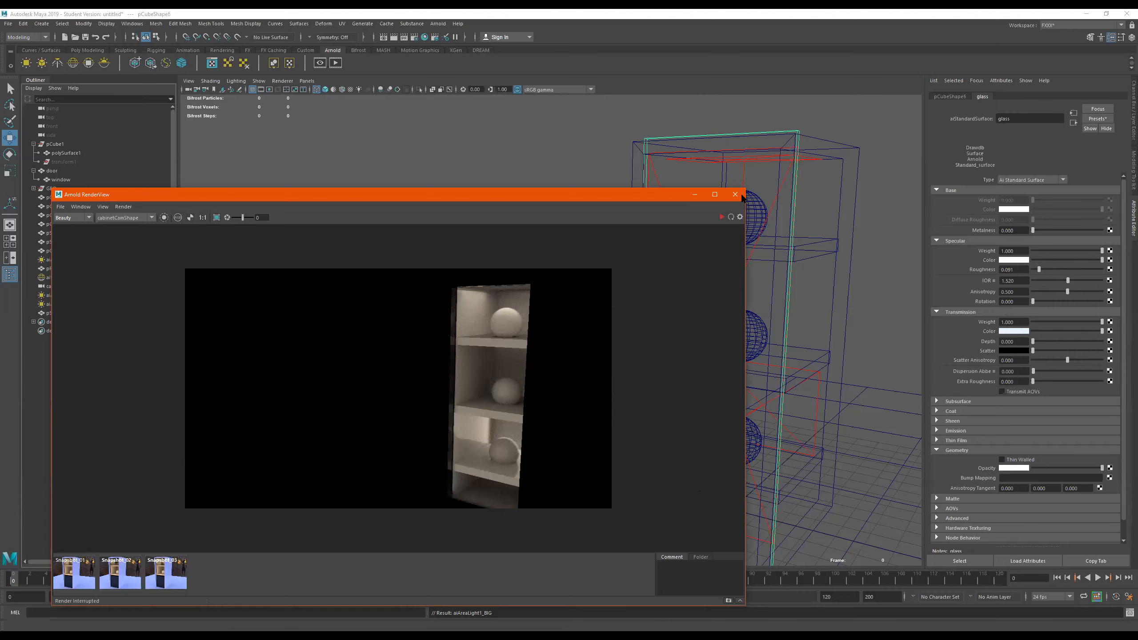
# - Switch the viewport to shaded display and examine the cabinet and car from several angles
pyautogui.click(664, 302)
pyautogui.keyDown('alt'); pyautogui.moveTo(627, 296); pyautogui.dragTo(614, 310); pyautogui.keyUp('alt')
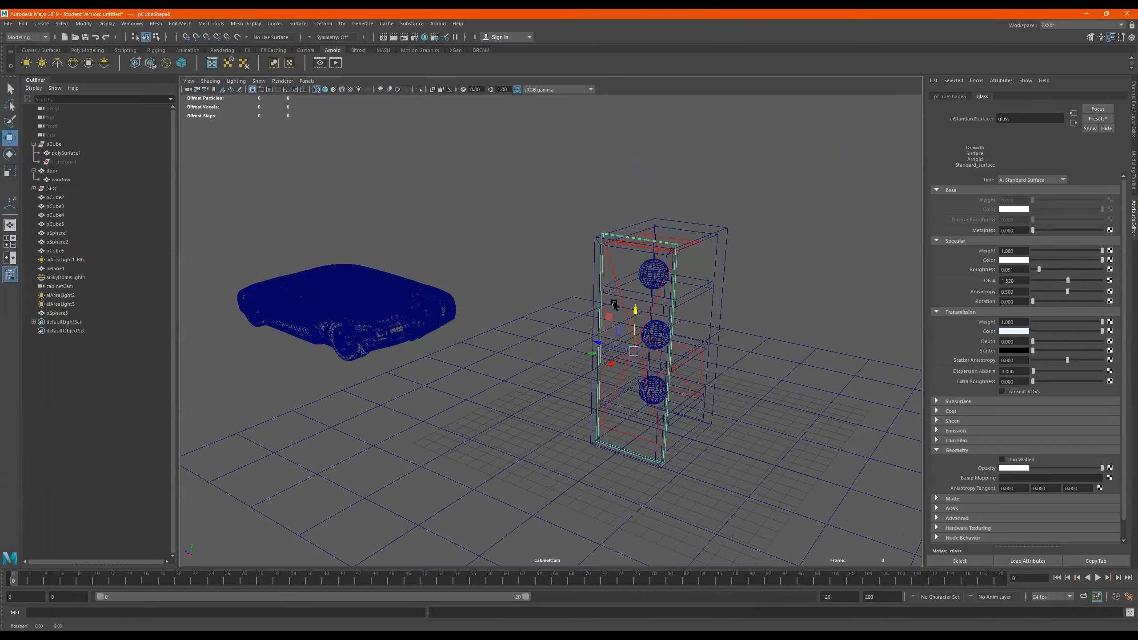
pyautogui.keyDown('alt'); pyautogui.moveTo(706, 269); pyautogui.dragTo(640, 287); pyautogui.keyUp('alt')
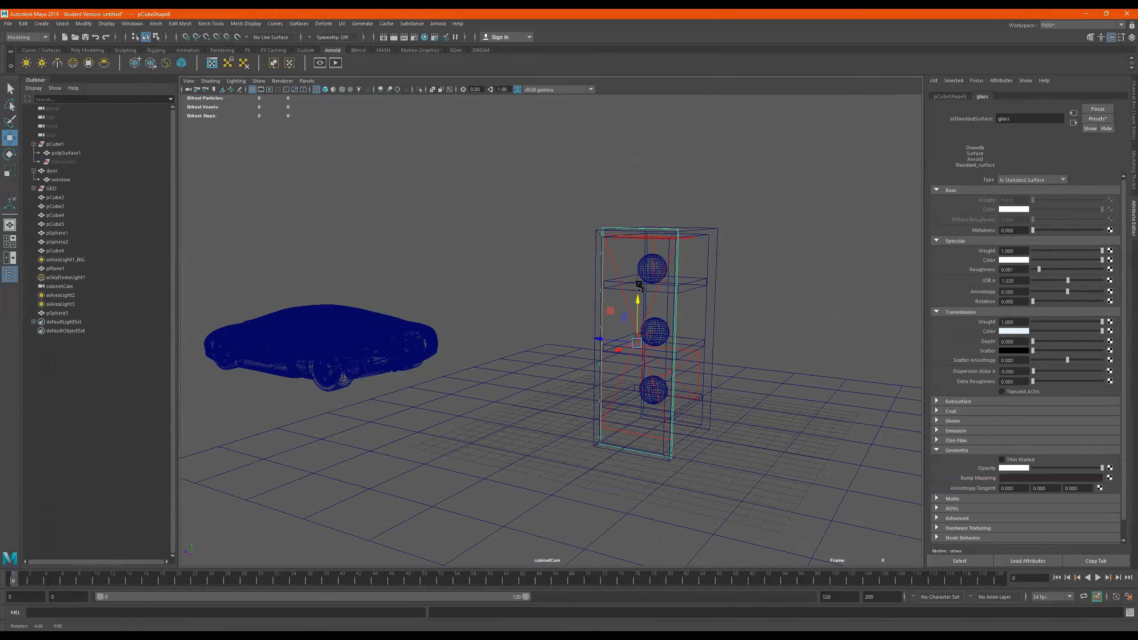
pyautogui.moveTo(520, 254)
pyautogui.keyDown('alt'); pyautogui.mouseDown()
pyautogui.moveTo(637, 320)
pyautogui.moveTo(577, 302)
pyautogui.moveTo(496, 318)
pyautogui.moveTo(604, 280)
pyautogui.moveTo(471, 309)
pyautogui.mouseUp(); pyautogui.keyUp('alt')
pyautogui.press('5')
pyautogui.keyDown('alt'); pyautogui.moveTo(525, 301); pyautogui.dragTo(626, 290, button='right'); pyautogui.keyUp('alt')
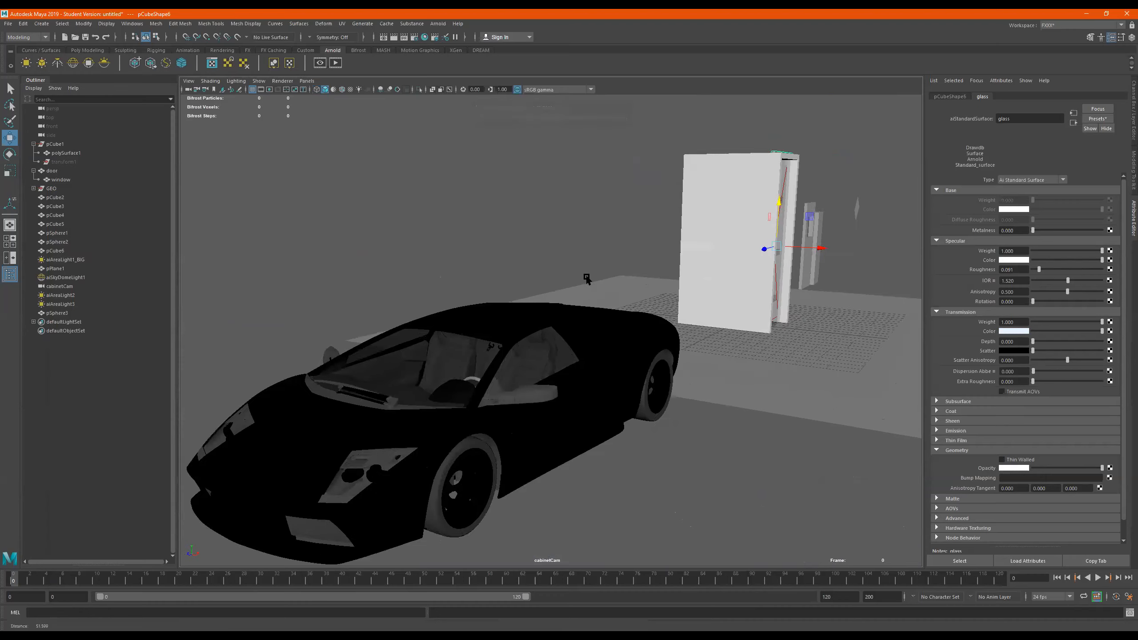
pyautogui.keyDown('alt'); pyautogui.moveTo(588, 279); pyautogui.dragTo(614, 301); pyautogui.keyUp('alt')
pyautogui.keyDown('alt'); pyautogui.moveTo(591, 316); pyautogui.dragTo(643, 259, button='middle'); pyautogui.keyUp('alt')
pyautogui.keyDown('alt'); pyautogui.moveTo(644, 261); pyautogui.dragTo(267, 219); pyautogui.keyUp('alt')
pyautogui.scroll(-5, 674, 259)
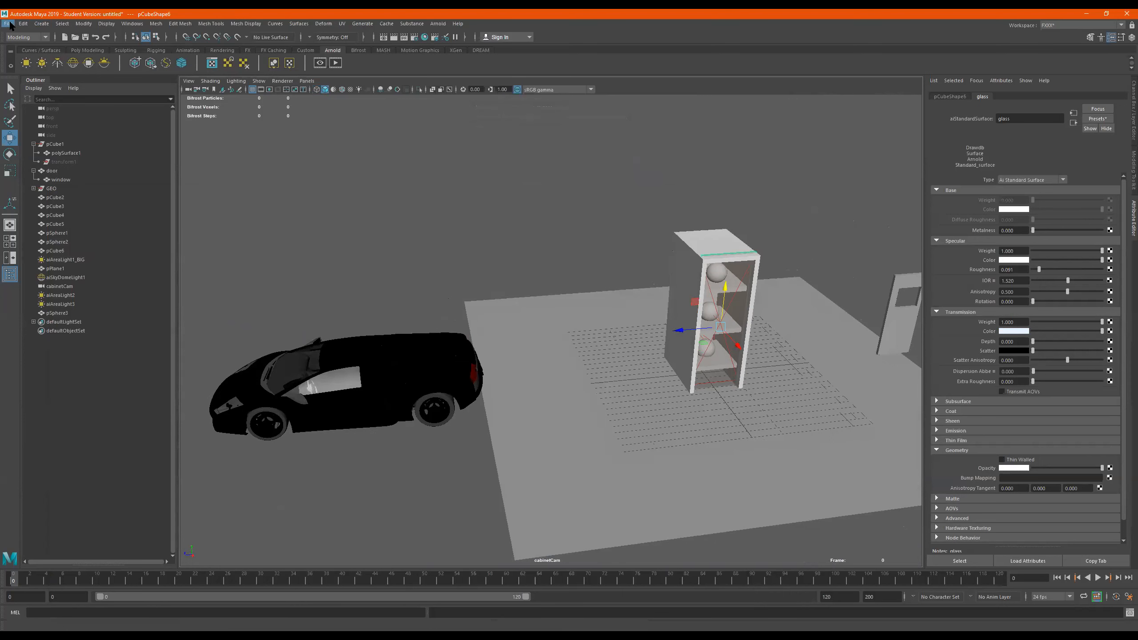
# - Create a new camera and move it to the floor area in front of the cabinet
pyautogui.click(41, 24)
pyautogui.moveTo(80, 56)
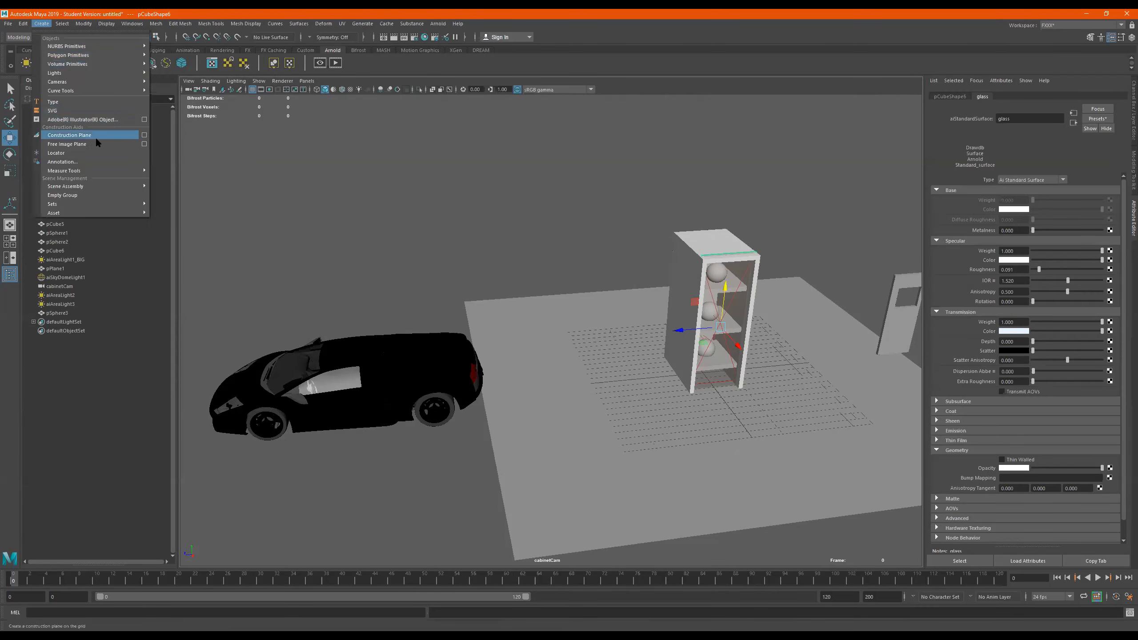
pyautogui.moveTo(97, 82)
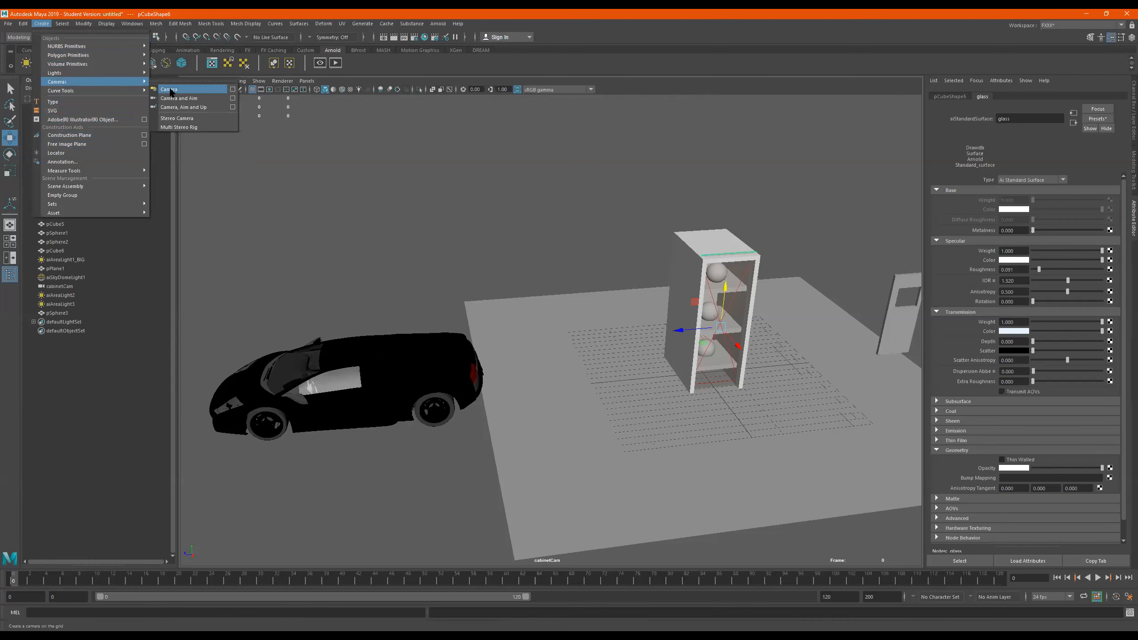
pyautogui.click(170, 92)
pyautogui.moveTo(729, 404); pyautogui.dragTo(794, 476)
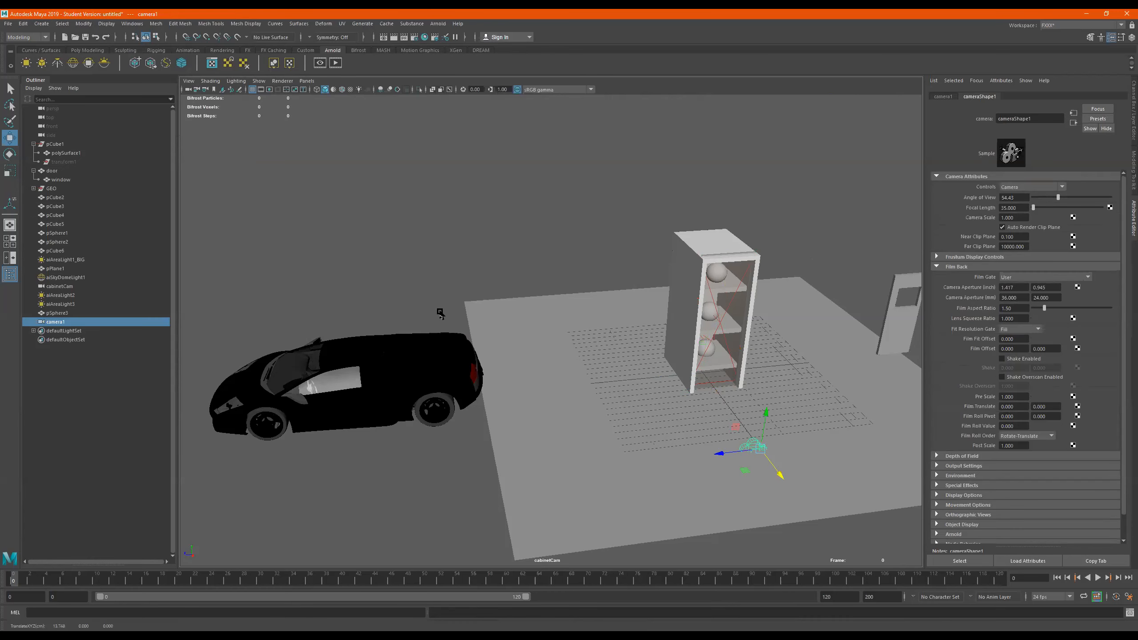
# - Look through the new camera and orbit out to view the car and cabinet from above
pyautogui.click(307, 82)
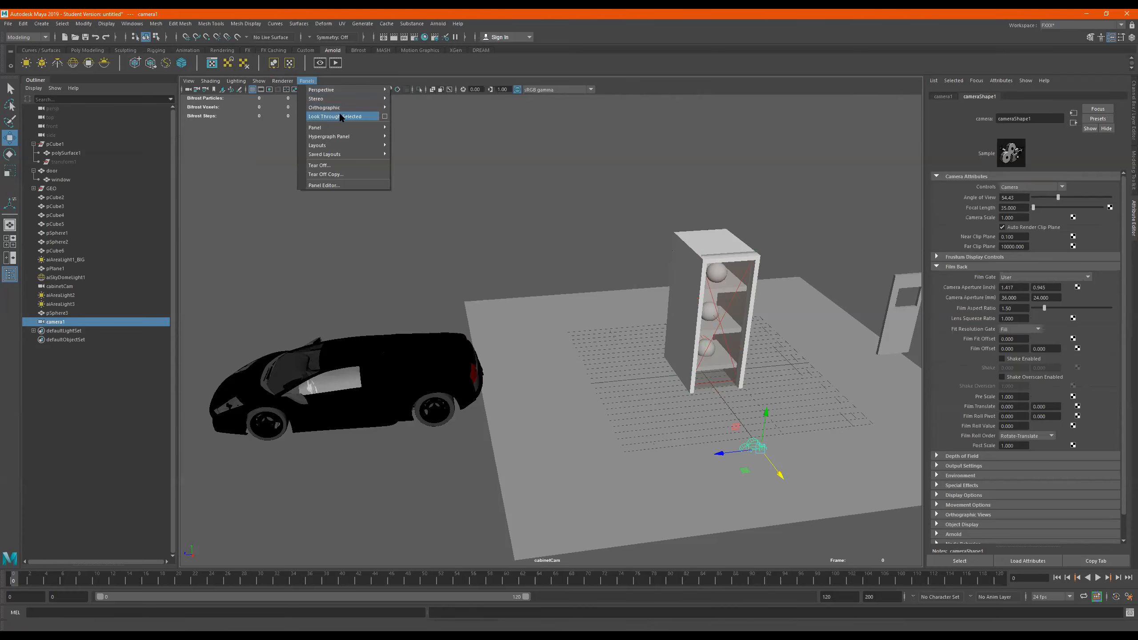
pyautogui.moveTo(343, 89)
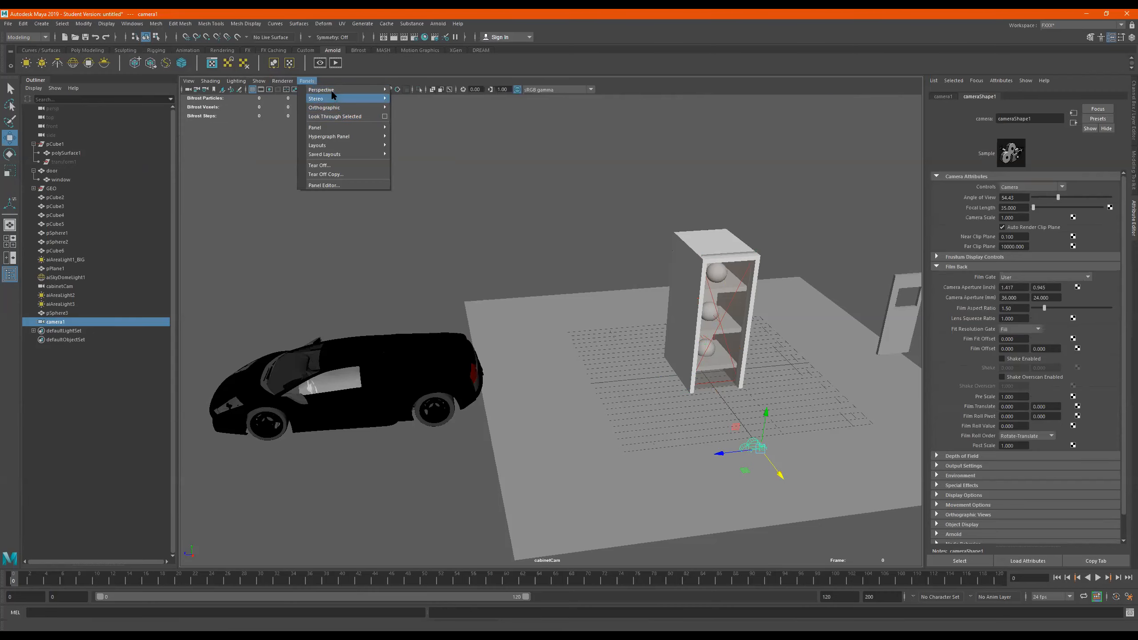
pyautogui.click(340, 117)
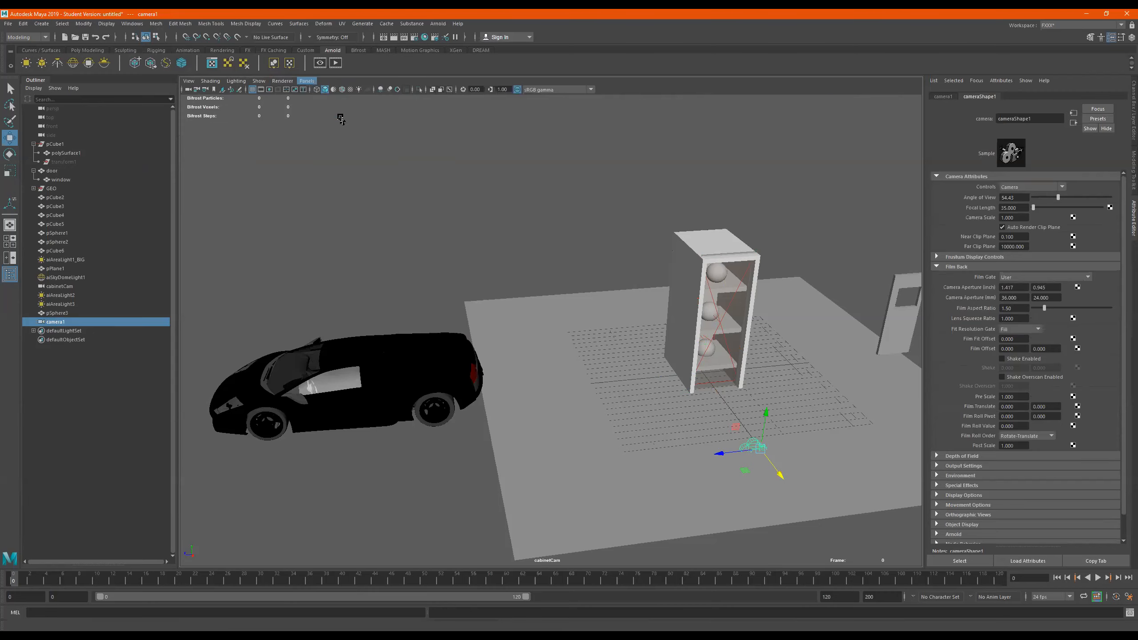
pyautogui.keyDown('alt'); pyautogui.moveTo(589, 228); pyautogui.dragTo(543, 332); pyautogui.keyUp('alt')
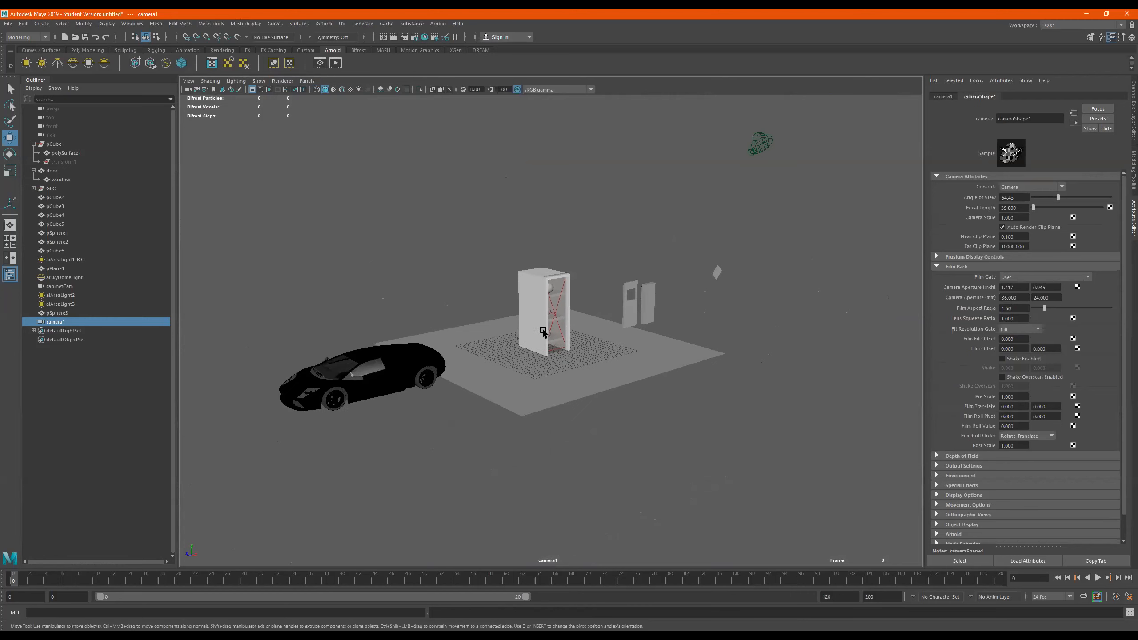
# - Switch the viewport to the persp camera and frame the car in a front three-quarter view
pyautogui.click(307, 81)
pyautogui.moveTo(354, 90)
pyautogui.click(408, 109)
pyautogui.keyDown('alt'); pyautogui.moveTo(473, 354); pyautogui.dragTo(661, 272); pyautogui.keyUp('alt')
pyautogui.keyDown('alt'); pyautogui.moveTo(660, 272); pyautogui.dragTo(668, 219, button='middle'); pyautogui.keyUp('alt')
pyautogui.keyDown('alt'); pyautogui.moveTo(645, 254); pyautogui.dragTo(644, 202); pyautogui.keyUp('alt')
pyautogui.keyDown('alt'); pyautogui.moveTo(644, 202); pyautogui.dragTo(645, 256, button='middle'); pyautogui.keyUp('alt')
pyautogui.keyDown('alt'); pyautogui.moveTo(646, 256); pyautogui.dragTo(646, 271); pyautogui.keyUp('alt')
pyautogui.keyDown('alt'); pyautogui.moveTo(647, 271); pyautogui.dragTo(675, 278, button='right'); pyautogui.keyUp('alt')
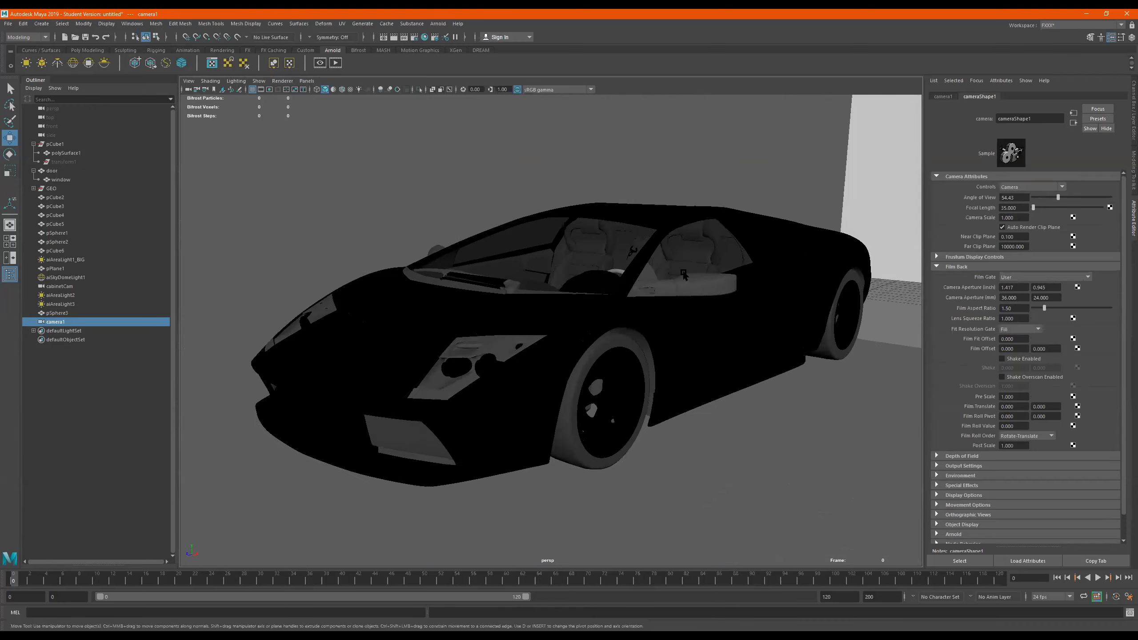
pyautogui.keyDown('alt'); pyautogui.moveTo(674, 277); pyautogui.dragTo(664, 270); pyautogui.keyUp('alt')
pyautogui.keyDown('alt'); pyautogui.moveTo(664, 270); pyautogui.dragTo(640, 262, button='right'); pyautogui.keyUp('alt')
pyautogui.keyDown('alt'); pyautogui.moveTo(640, 262); pyautogui.dragTo(627, 270, button='middle'); pyautogui.keyUp('alt')
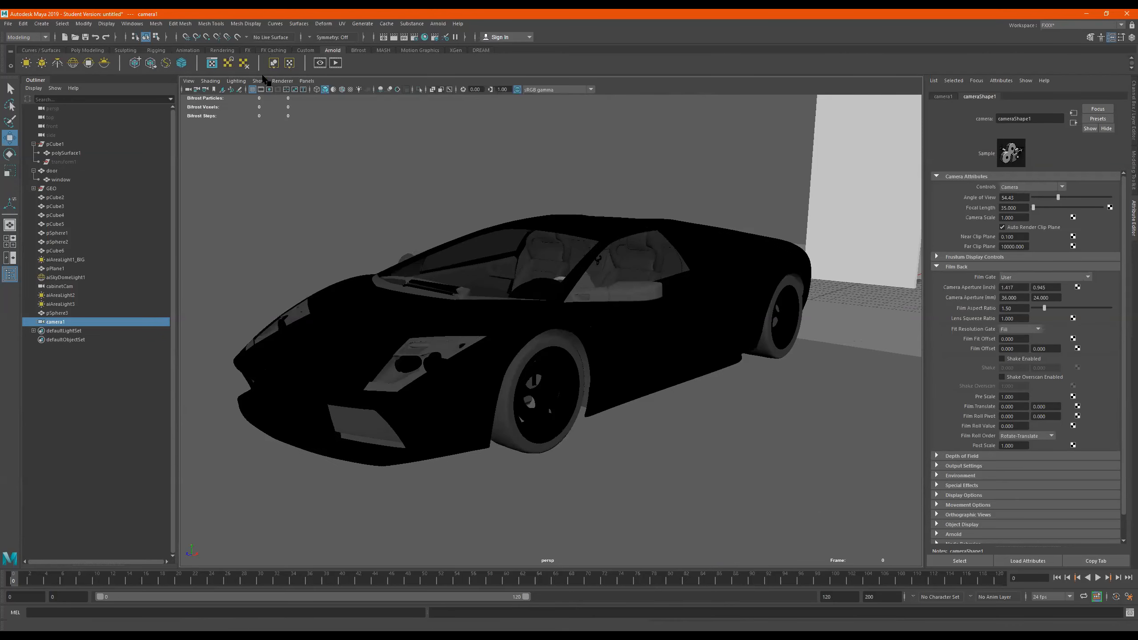
# - Create a camera from the current car view and rename it car_kam
pyautogui.click(190, 82)
pyautogui.click(215, 113)
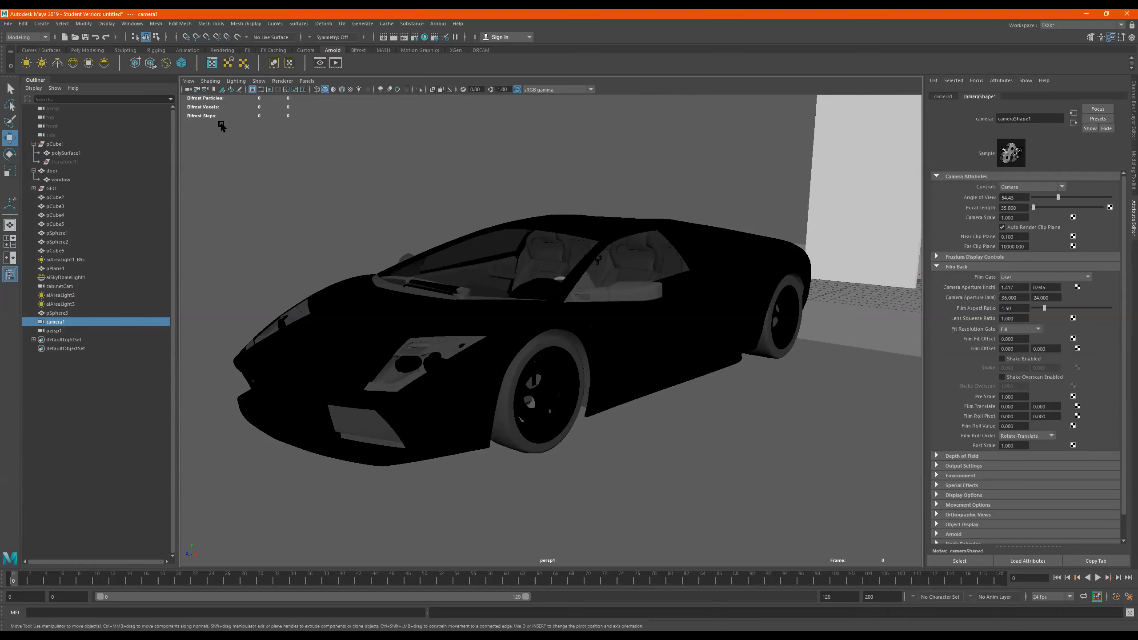
pyautogui.click(57, 331)
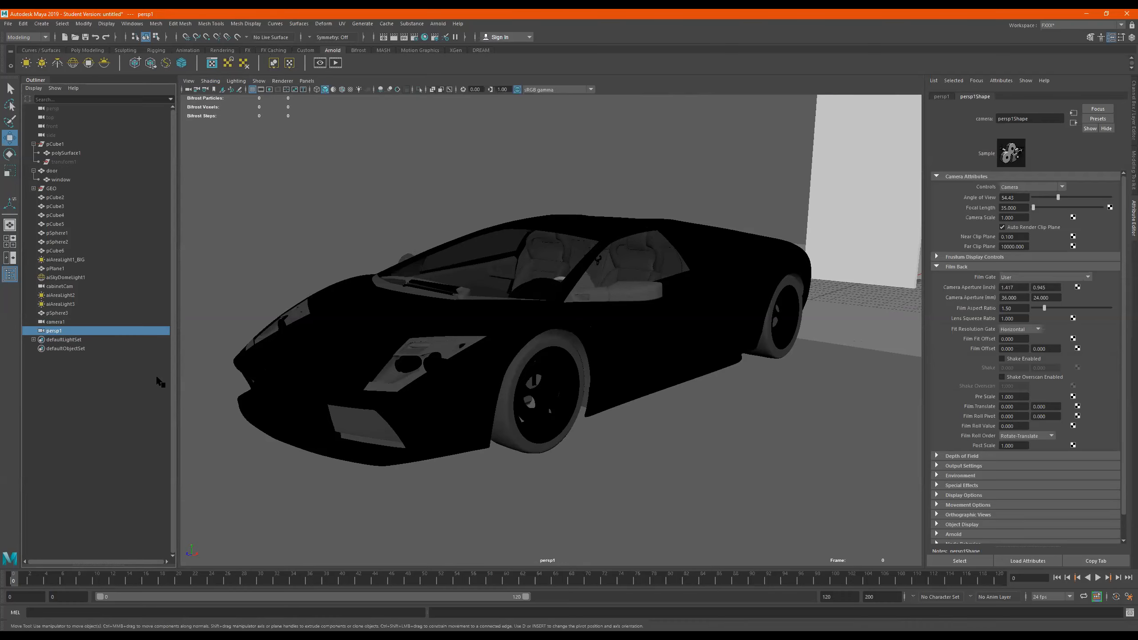
pyautogui.click(57, 322)
pyautogui.click(58, 331)
pyautogui.doubleClick(58, 331)
pyautogui.write('car_ka')
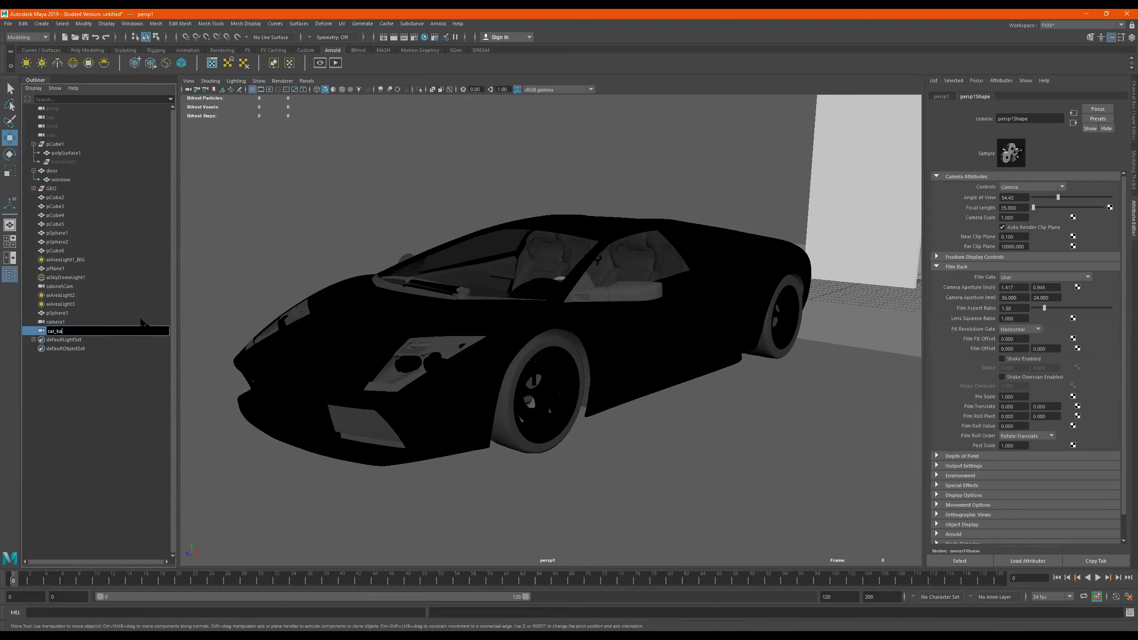
pyautogui.press('Return')
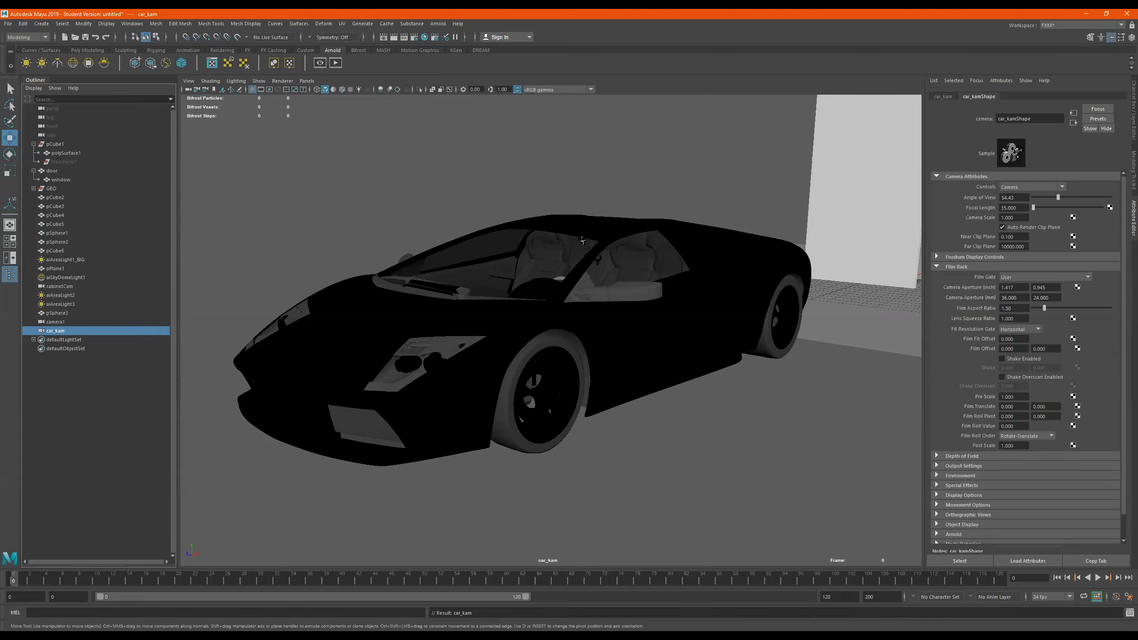
# - Look through car_kam and select it as the active viewport camera with its transform channels displayed
pyautogui.click(306, 81)
pyautogui.moveTo(341, 90)
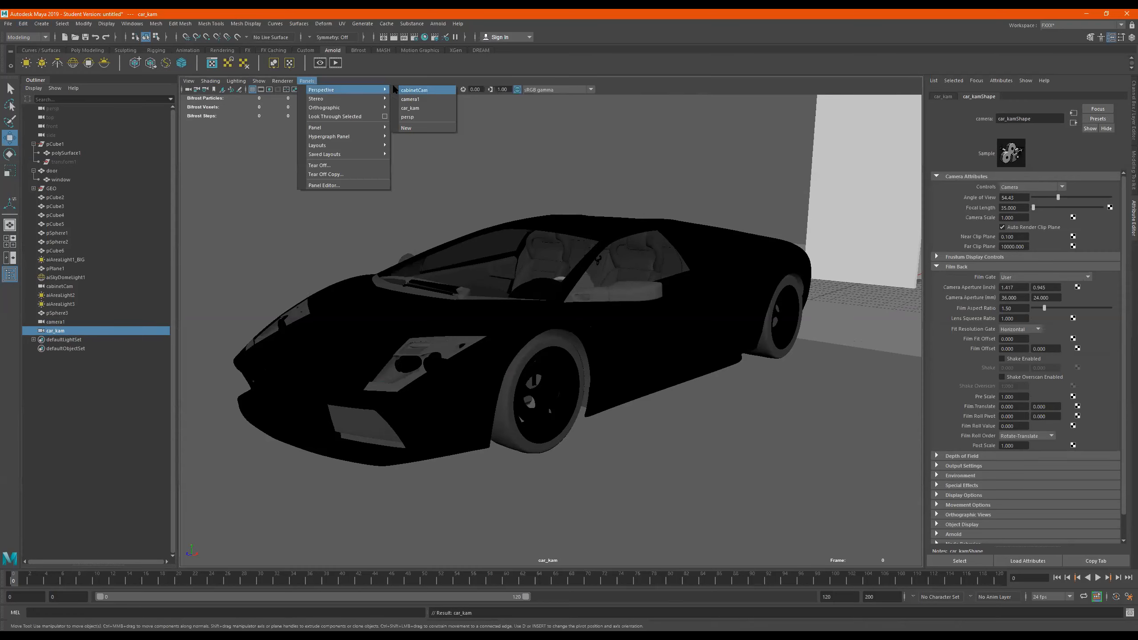
pyautogui.click(411, 110)
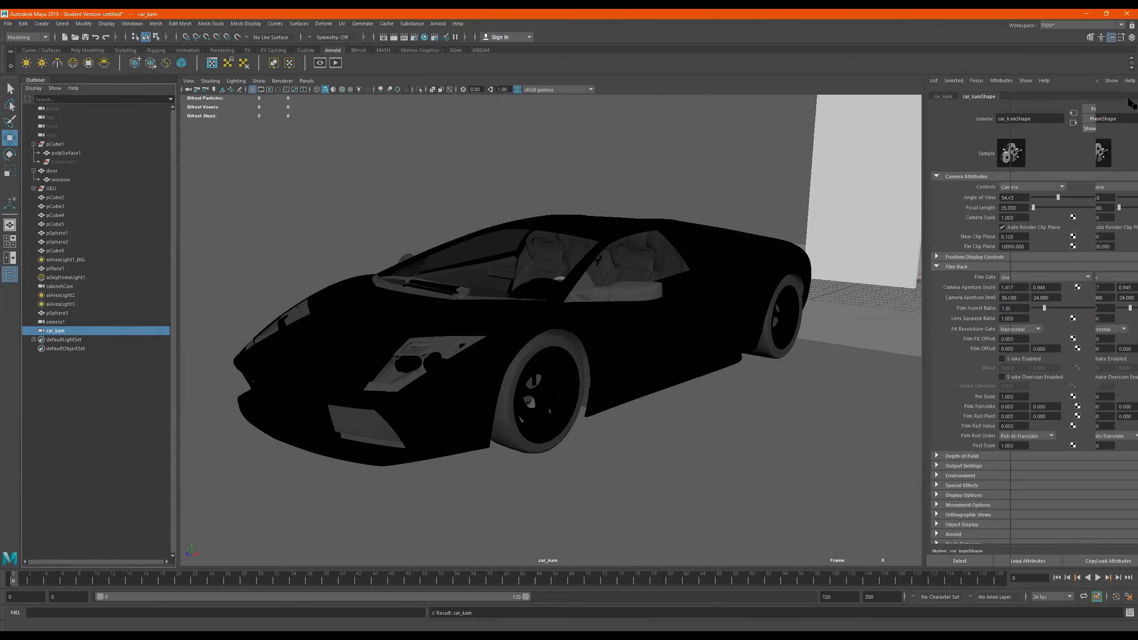
pyautogui.click(1132, 107)
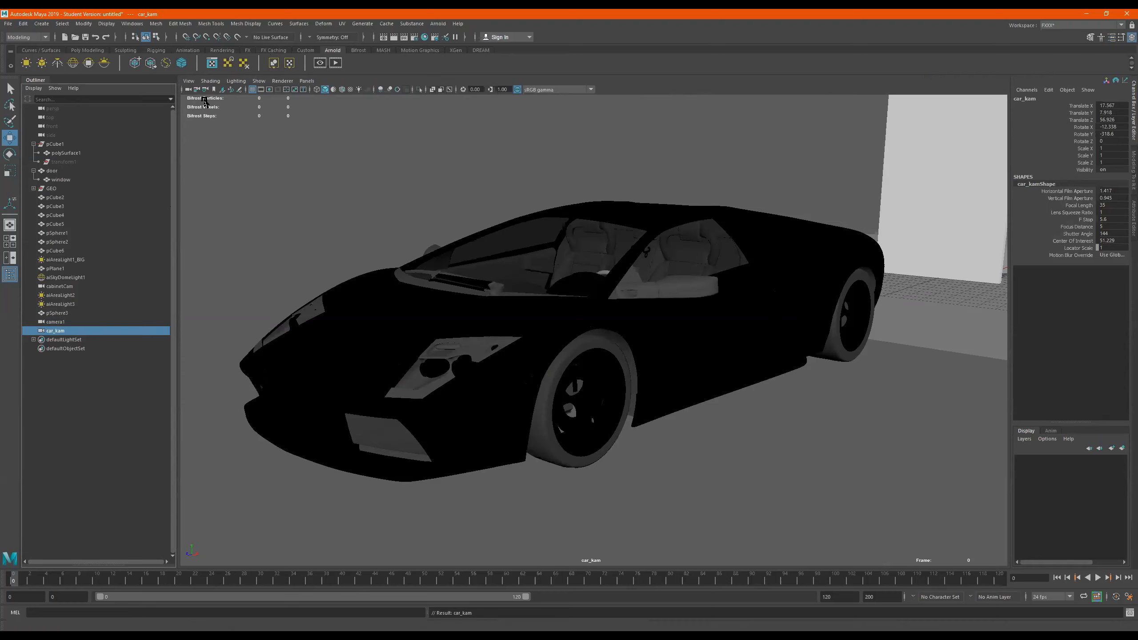
pyautogui.click(189, 92)
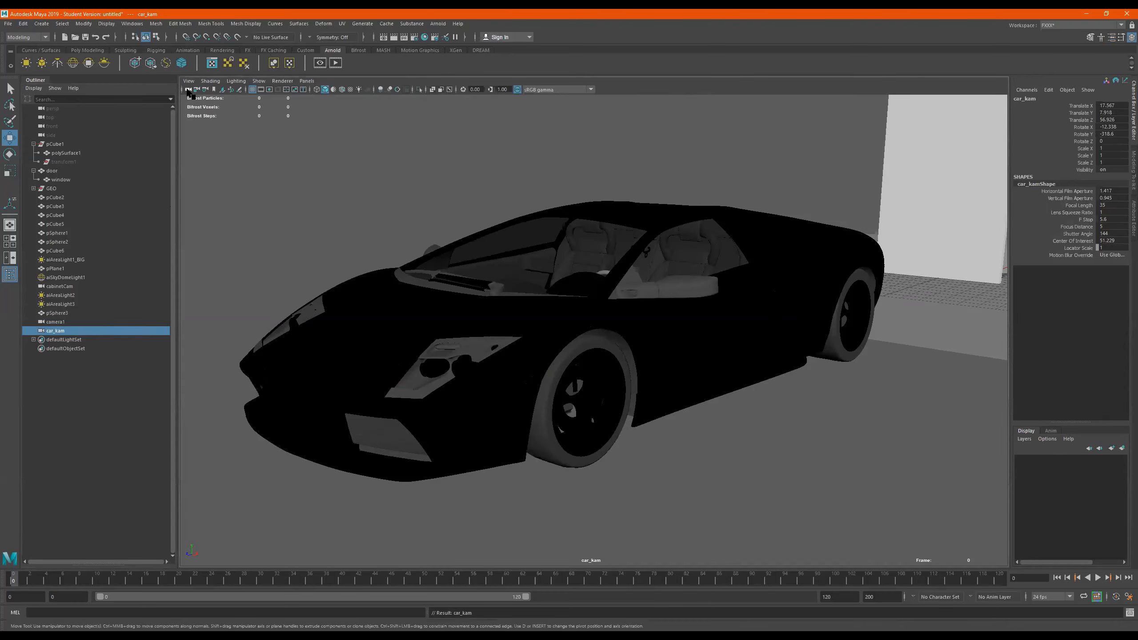
pyautogui.click(72, 215)
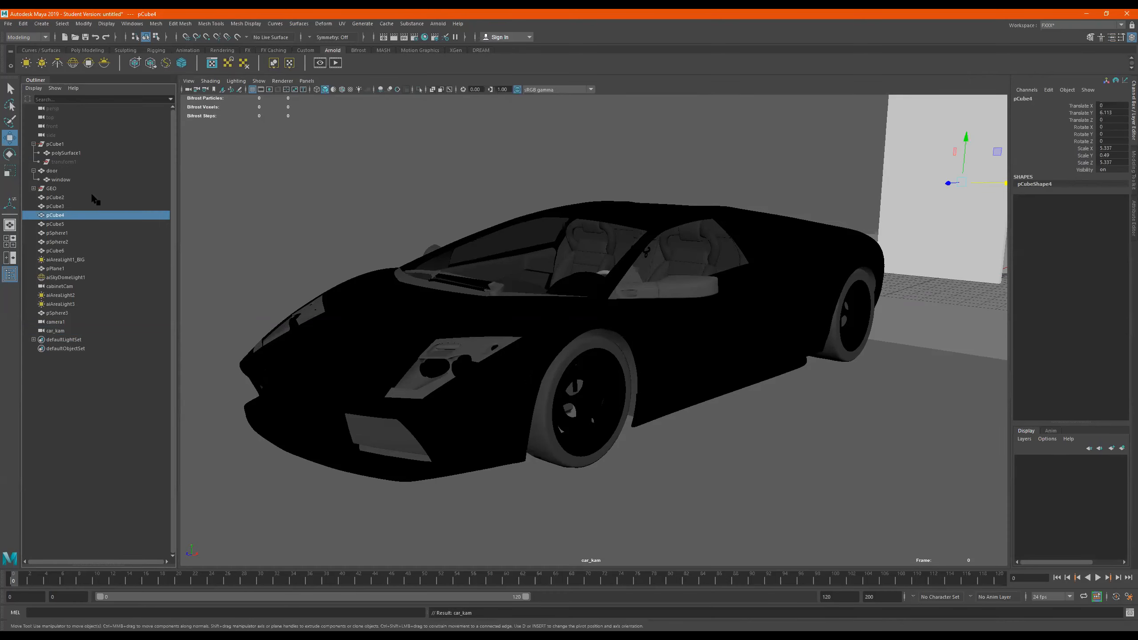
pyautogui.click(546, 330)
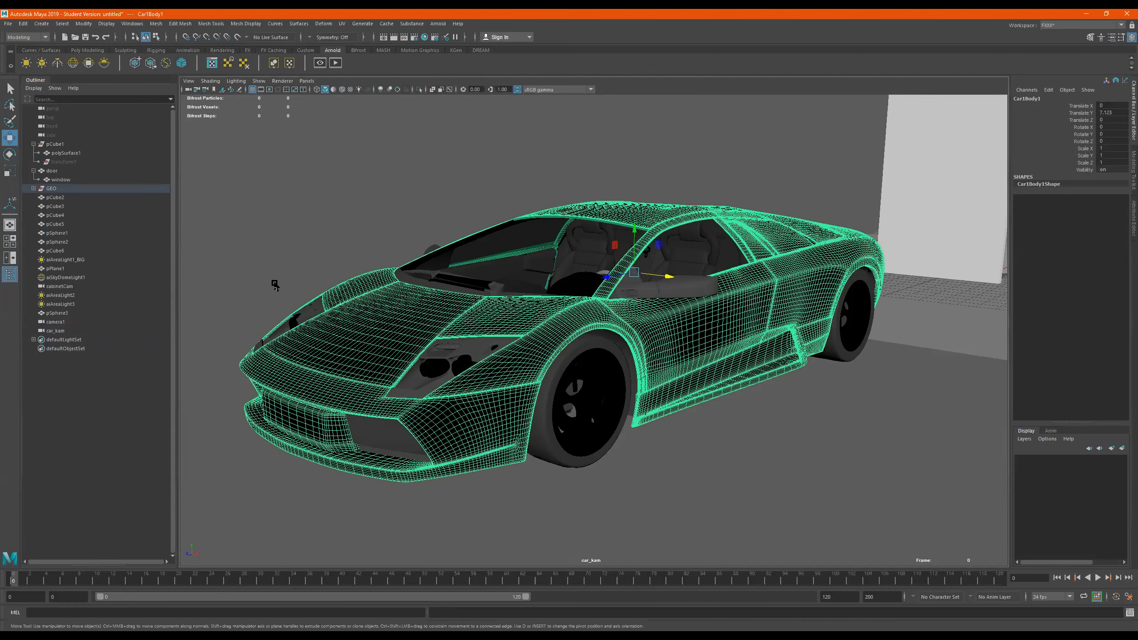
pyautogui.click(188, 91)
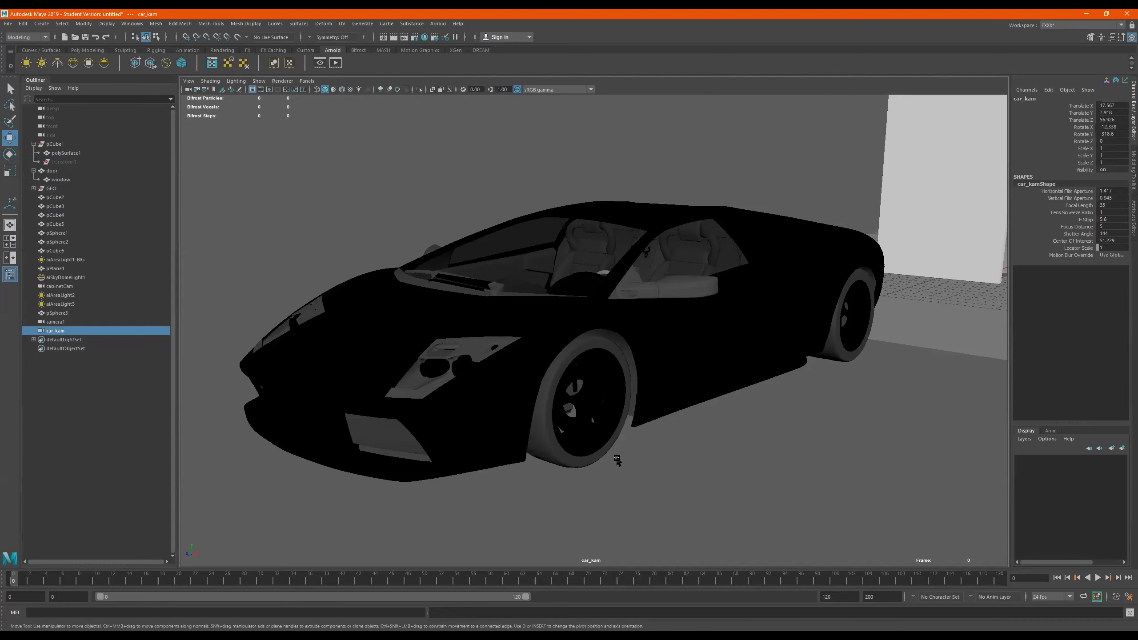
# - Lock car_kam, free only its Translate Y channel, and lower the camera to about 6.4
pyautogui.click(196, 90)
pyautogui.click(1085, 113)
pyautogui.rightClick(1084, 114)
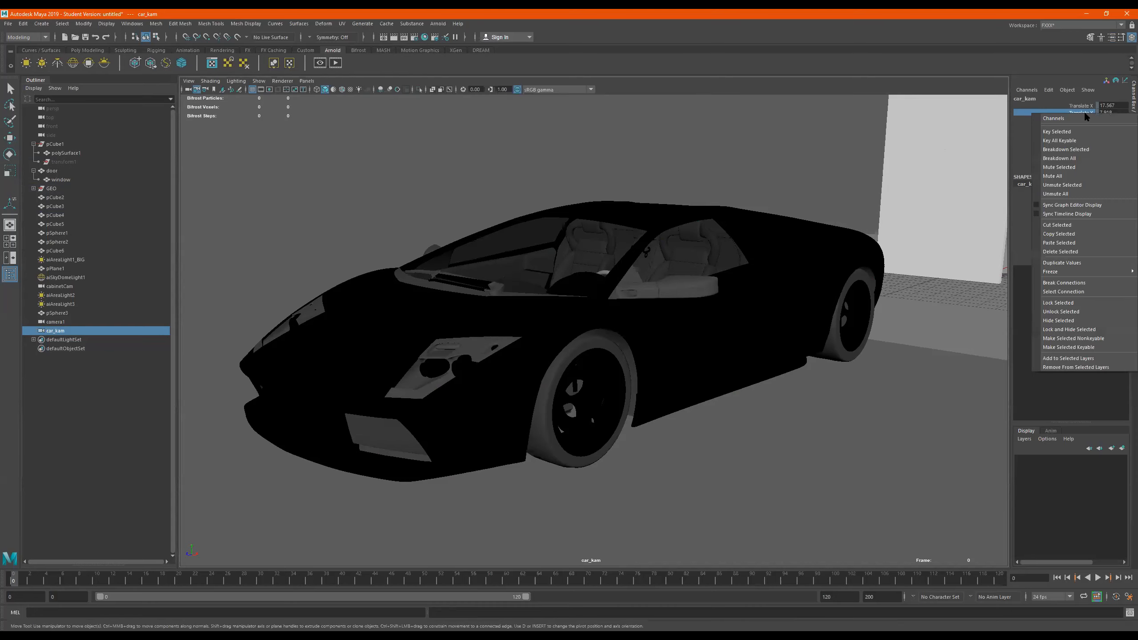
pyautogui.click(1064, 313)
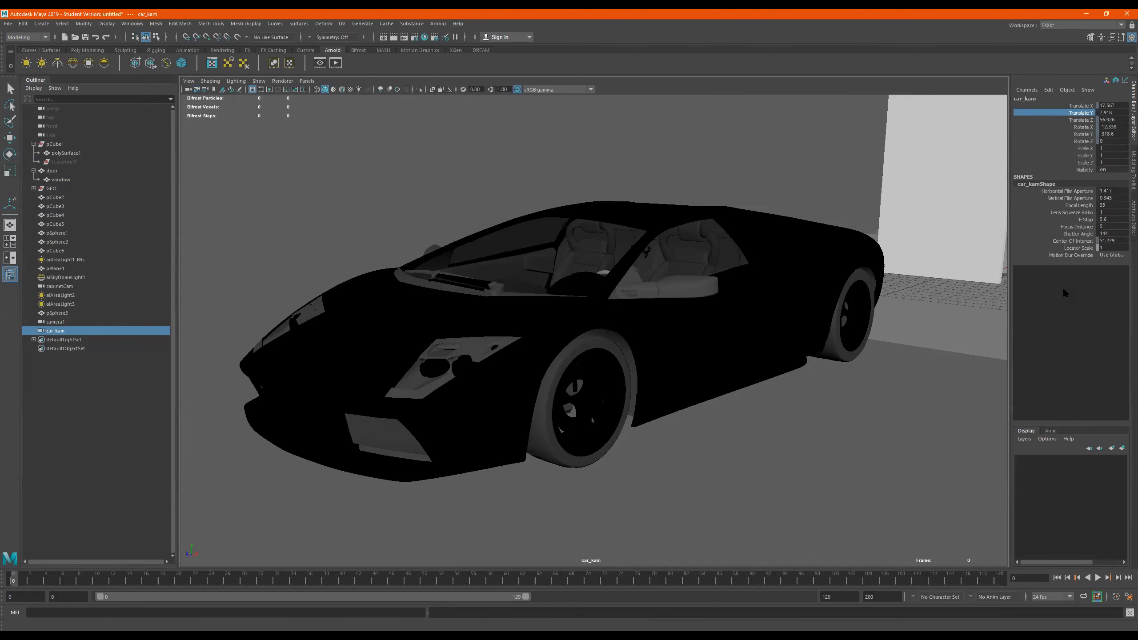
pyautogui.keyDown('alt'); pyautogui.moveTo(663, 196); pyautogui.dragTo(762, 162, button='middle'); pyautogui.keyUp('alt')
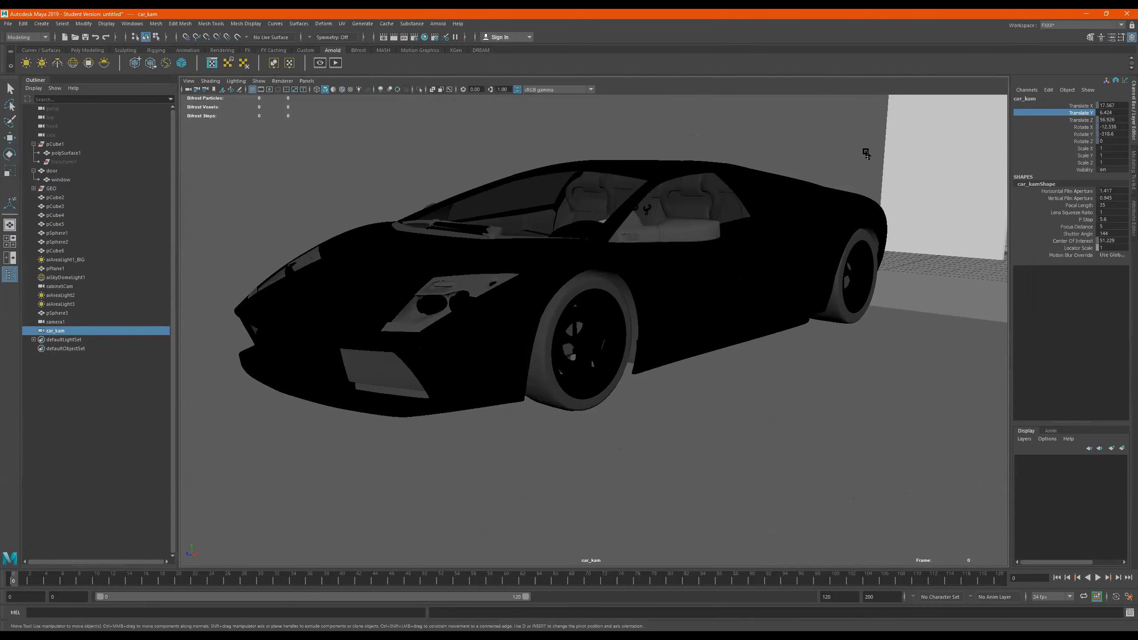
# - Unlock car_kam and move its view from the car to a closer angle on the cabinet
pyautogui.click(197, 92)
pyautogui.scroll(2, 668, 191)
pyautogui.keyDown('alt'); pyautogui.moveTo(670, 189); pyautogui.dragTo(674, 218, button='middle'); pyautogui.keyUp('alt')
pyautogui.scroll(-4, 655, 225)
pyautogui.keyDown('alt'); pyautogui.moveTo(654, 225); pyautogui.dragTo(653, 227); pyautogui.keyUp('alt')
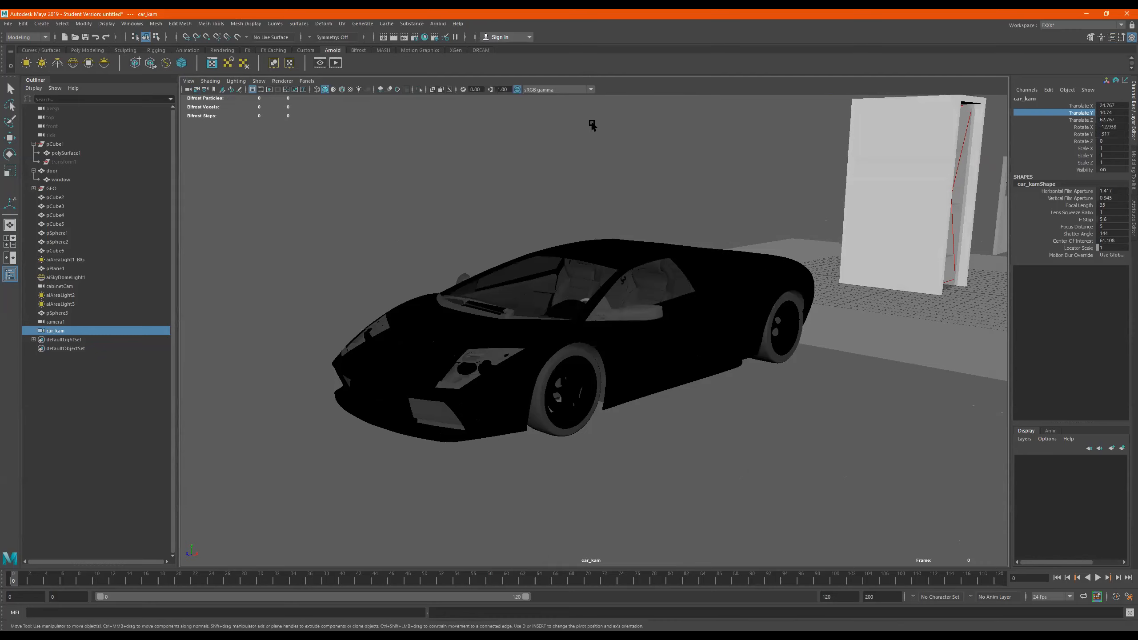
pyautogui.scroll(-4, 653, 239)
pyautogui.keyDown('alt'); pyautogui.moveTo(615, 268); pyautogui.dragTo(597, 276); pyautogui.keyUp('alt')
pyautogui.keyDown('alt'); pyautogui.moveTo(500, 274); pyautogui.dragTo(500, 274, button='middle'); pyautogui.keyUp('alt')
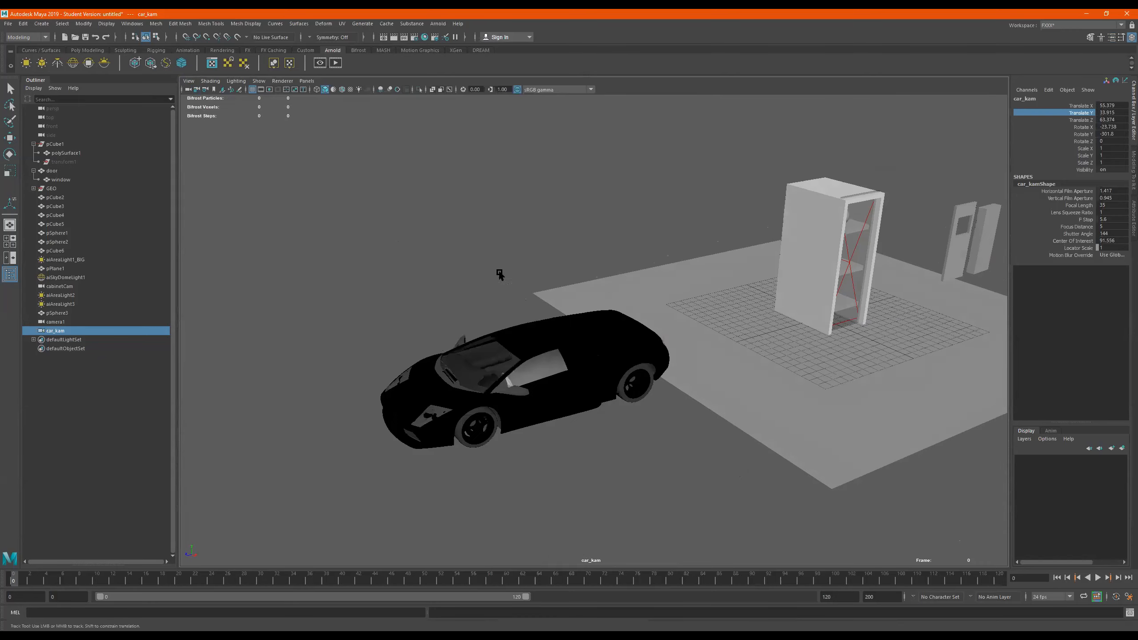
pyautogui.keyDown('alt'); pyautogui.moveTo(500, 275); pyautogui.dragTo(520, 300); pyautogui.keyUp('alt')
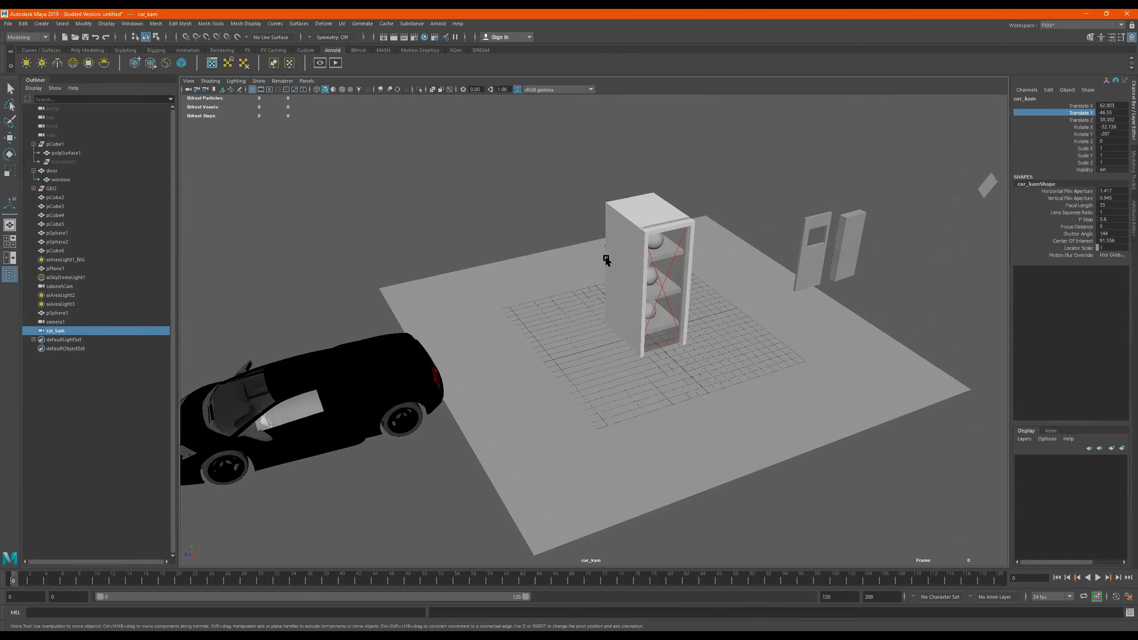
pyautogui.keyDown('alt'); pyautogui.moveTo(606, 260); pyautogui.dragTo(498, 310, button='middle'); pyautogui.keyUp('alt')
pyautogui.scroll(4, 780, 304)
pyautogui.keyDown('alt'); pyautogui.moveTo(770, 317); pyautogui.dragTo(524, 288); pyautogui.keyUp('alt')
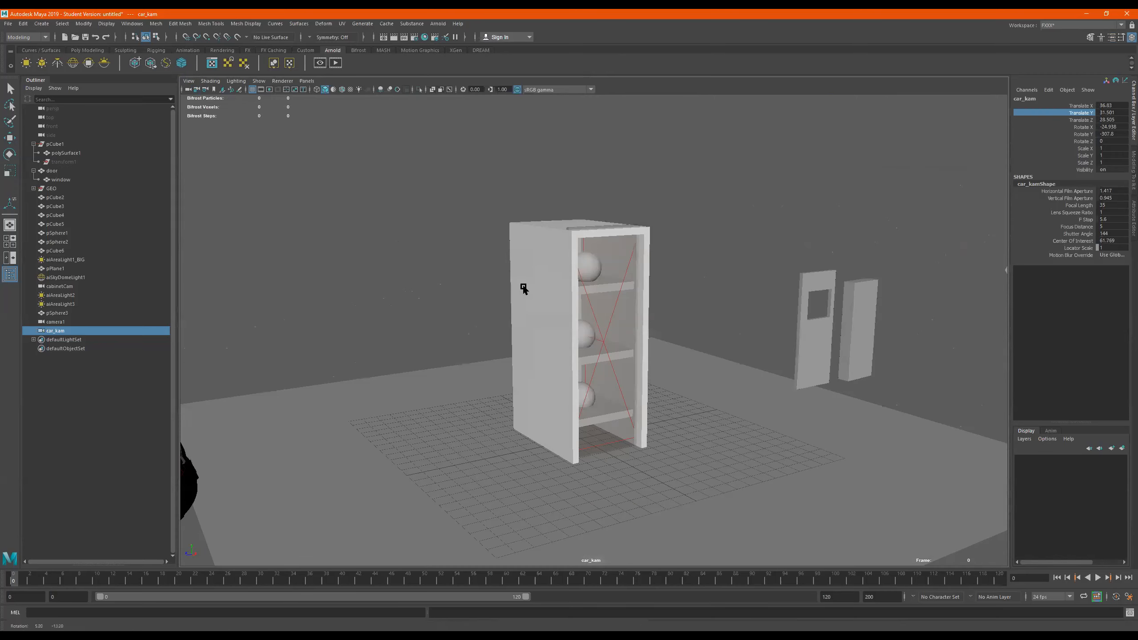
# - Create a polygon plane, scale it uniformly to about 15, and raise it above the cabinet to about 18.2 in Y
pyautogui.click(90, 50)
pyautogui.click(104, 63)
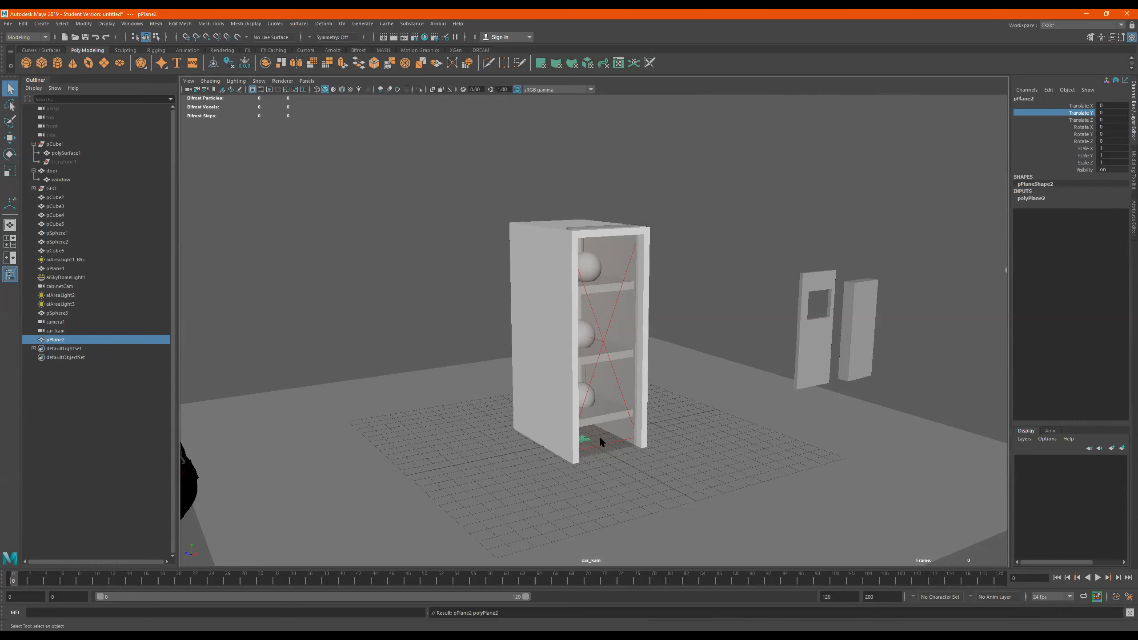
pyautogui.press('r')
pyautogui.moveTo(580, 438); pyautogui.dragTo(757, 463)
pyautogui.press('w')
pyautogui.moveTo(580, 404); pyautogui.dragTo(545, 117)
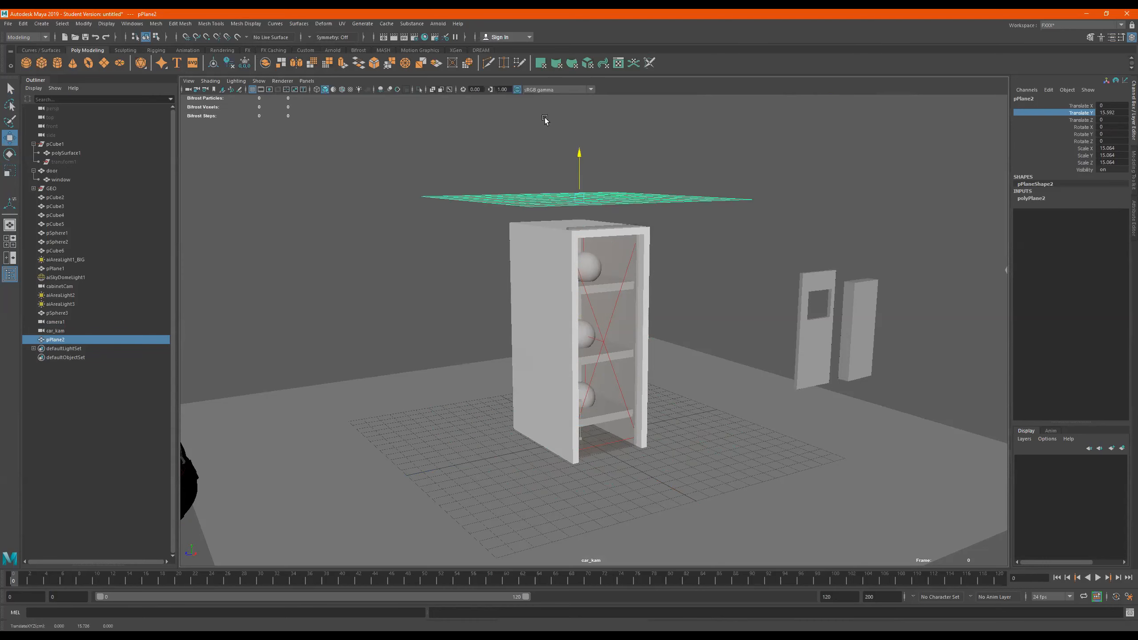
pyautogui.keyDown('alt'); pyautogui.moveTo(581, 192); pyautogui.dragTo(582, 189); pyautogui.keyUp('alt')
pyautogui.scroll(-2, 564, 206)
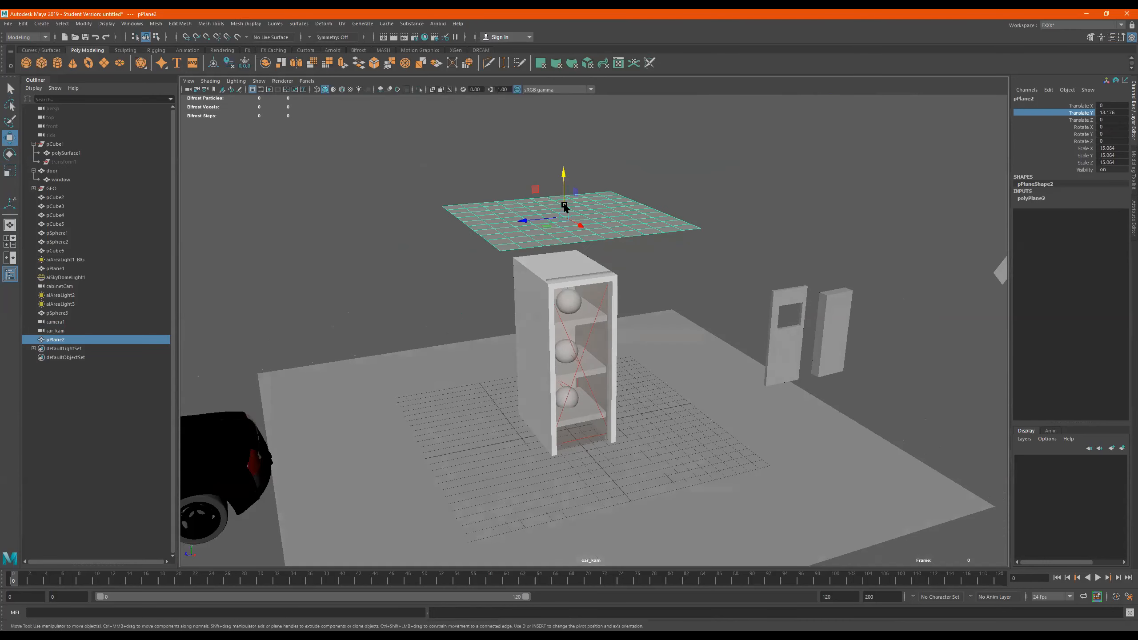
# - Duplicate the plane, raise the copy above the original, and reselect the lower plane
pyautogui.hotkey('ctrl', 'd')
pyautogui.moveTo(564, 172)
pyautogui.mouseDown()
pyautogui.moveTo(561, 135)
pyautogui.moveTo(564, 170)
pyautogui.mouseUp()
pyautogui.click(588, 216)
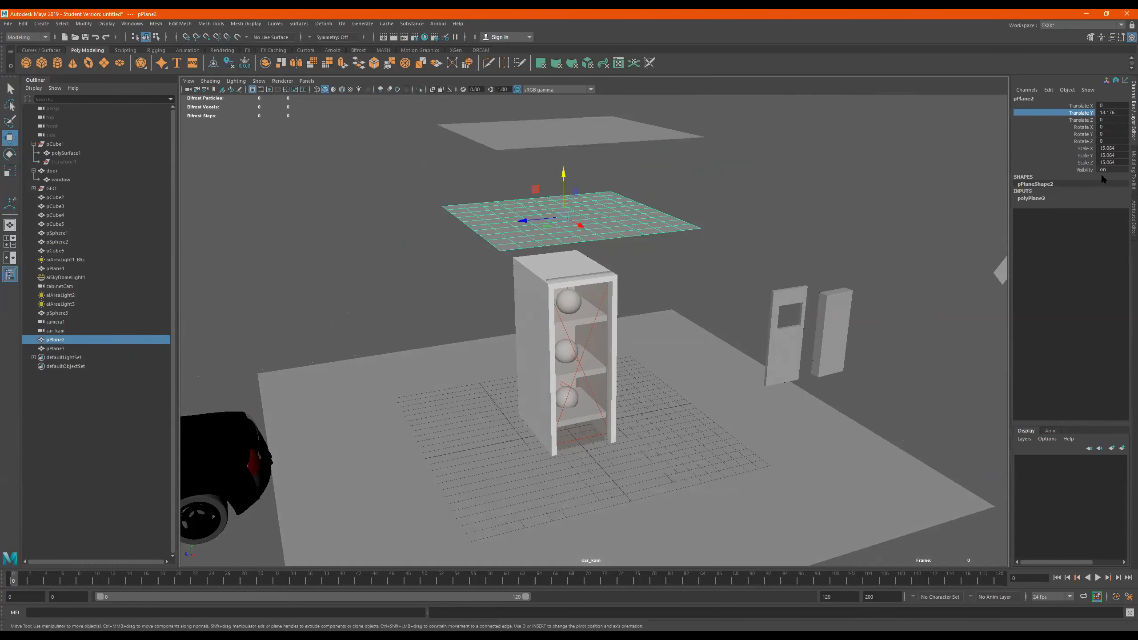
pyautogui.scroll(2, 581, 295)
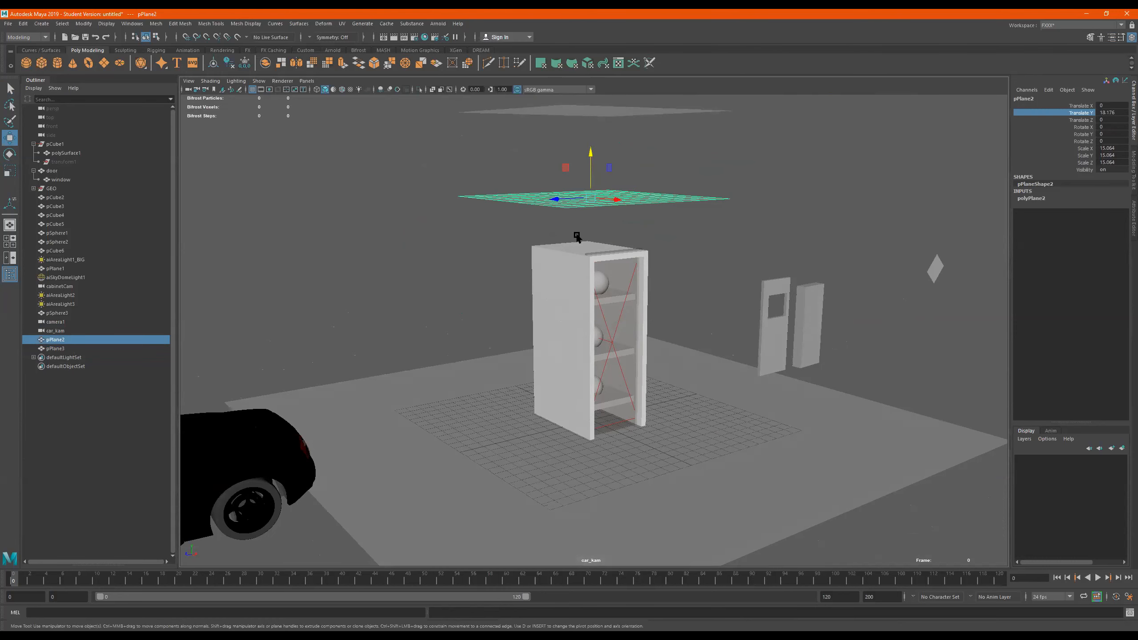
pyautogui.keyDown('alt'); pyautogui.moveTo(654, 289); pyautogui.dragTo(597, 287); pyautogui.keyUp('alt')
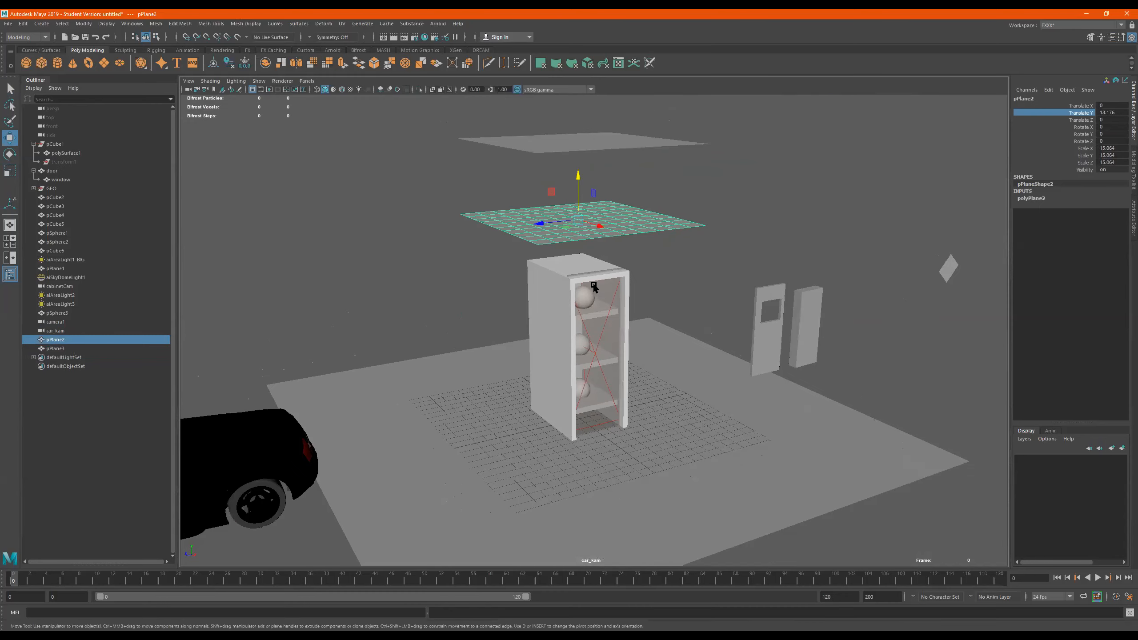
# - Create a polygon cube, scale it up and reposition it
pyautogui.click(41, 62)
pyautogui.press('r')
pyautogui.moveTo(580, 421); pyautogui.dragTo(1026, 520)
pyautogui.keyDown('alt'); pyautogui.moveTo(762, 399); pyautogui.dragTo(587, 356, button='right'); pyautogui.keyUp('alt')
pyautogui.keyDown('alt'); pyautogui.moveTo(587, 357); pyautogui.dragTo(555, 341); pyautogui.keyUp('alt')
pyautogui.keyDown('alt'); pyautogui.moveTo(555, 341); pyautogui.dragTo(578, 350, button='right'); pyautogui.keyUp('alt')
pyautogui.keyDown('alt'); pyautogui.moveTo(578, 350); pyautogui.dragTo(778, 444); pyautogui.keyUp('alt')
pyautogui.press('w')
pyautogui.keyDown('alt'); pyautogui.moveTo(601, 369); pyautogui.dragTo(852, 179); pyautogui.keyUp('alt')
# - Inspect the subdivision settings of the lower plane and the corresponding attributes of the upper plane
pyautogui.click(577, 220)
pyautogui.click(1133, 207)
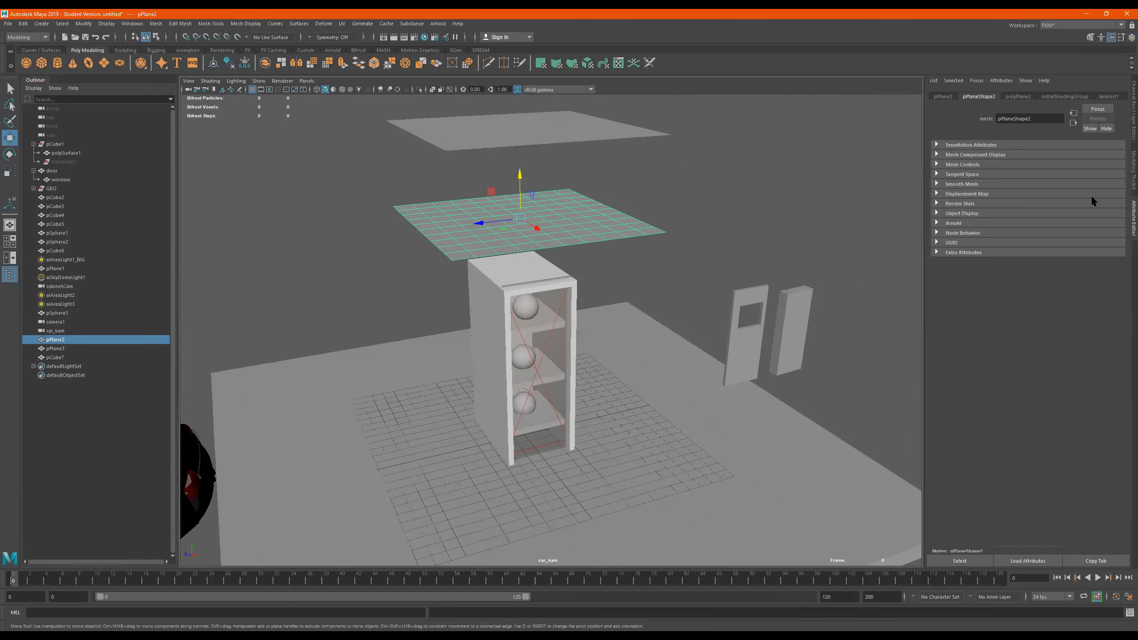
pyautogui.click(1015, 97)
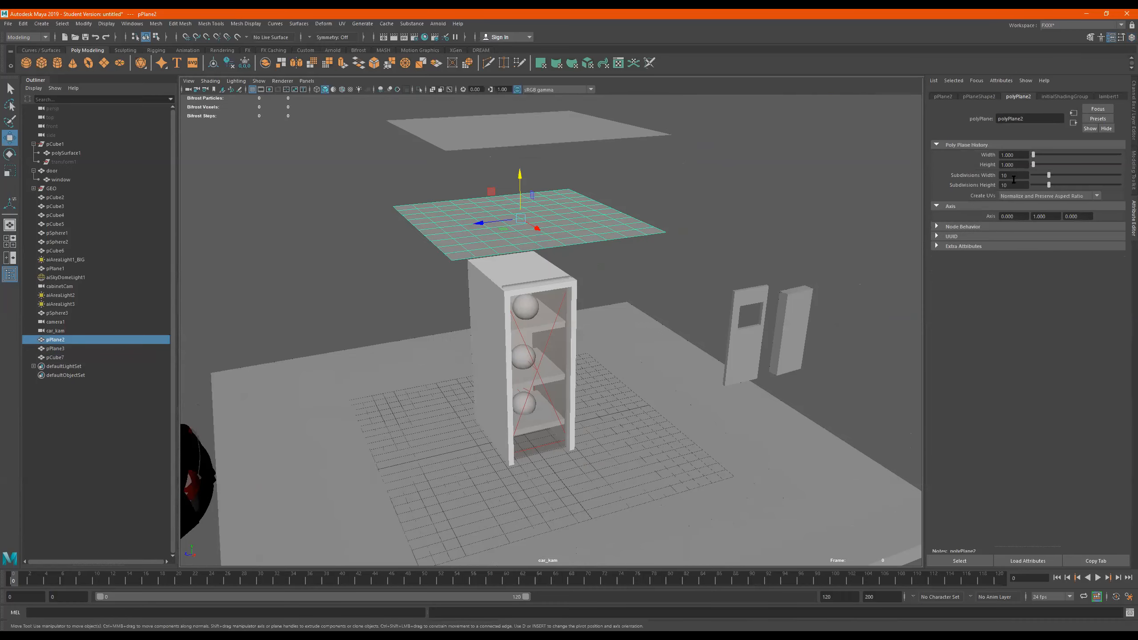
pyautogui.keyDown('alt'); pyautogui.moveTo(575, 255); pyautogui.dragTo(498, 250); pyautogui.keyUp('alt')
pyautogui.keyDown('alt'); pyautogui.moveTo(678, 247); pyautogui.dragTo(592, 247); pyautogui.keyUp('alt')
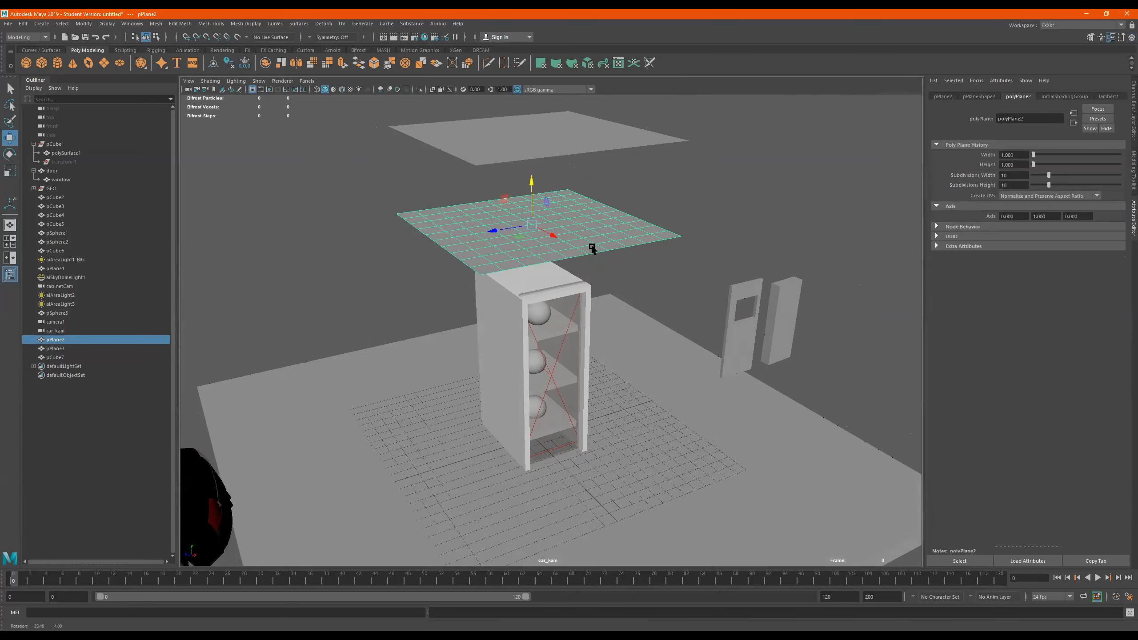
pyautogui.click(571, 147)
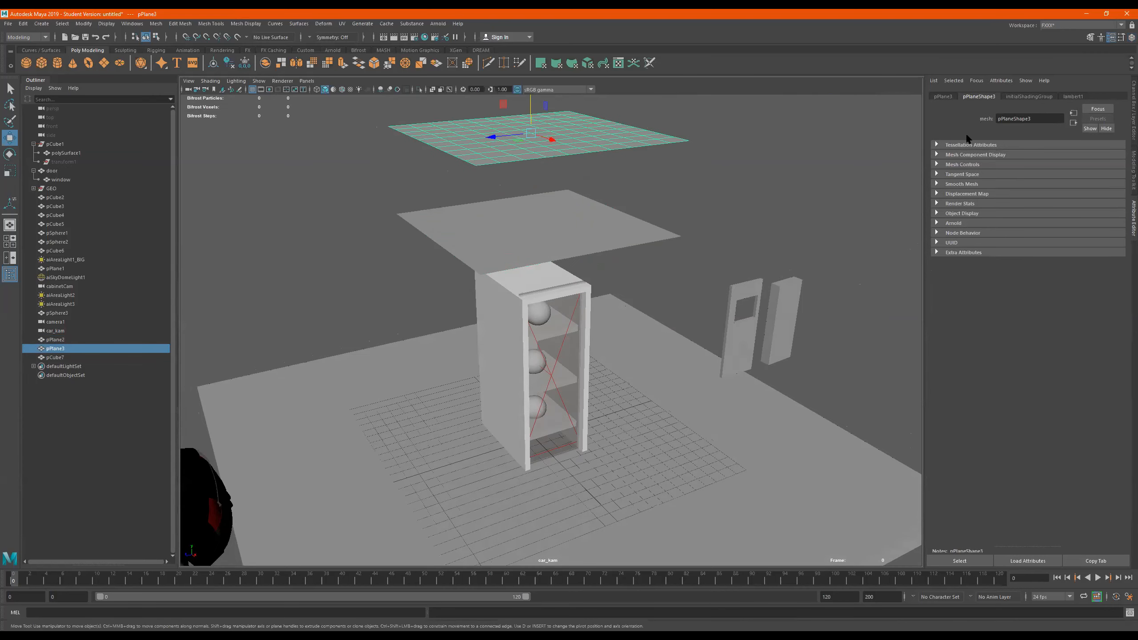
pyautogui.click(1005, 96)
pyautogui.click(980, 97)
pyautogui.click(936, 97)
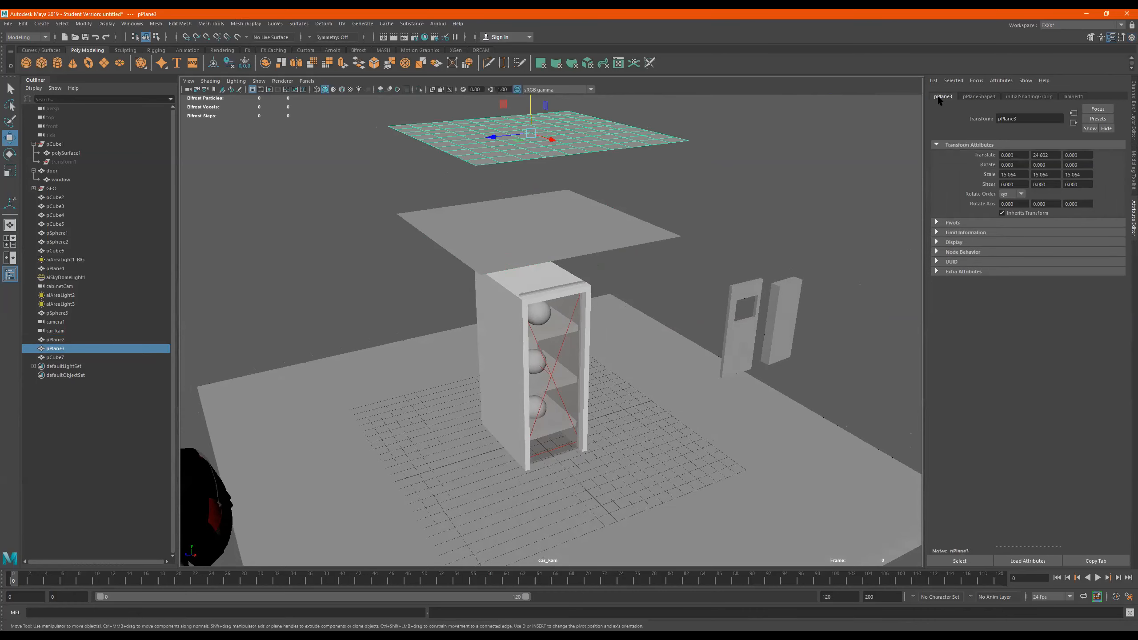
pyautogui.click(967, 97)
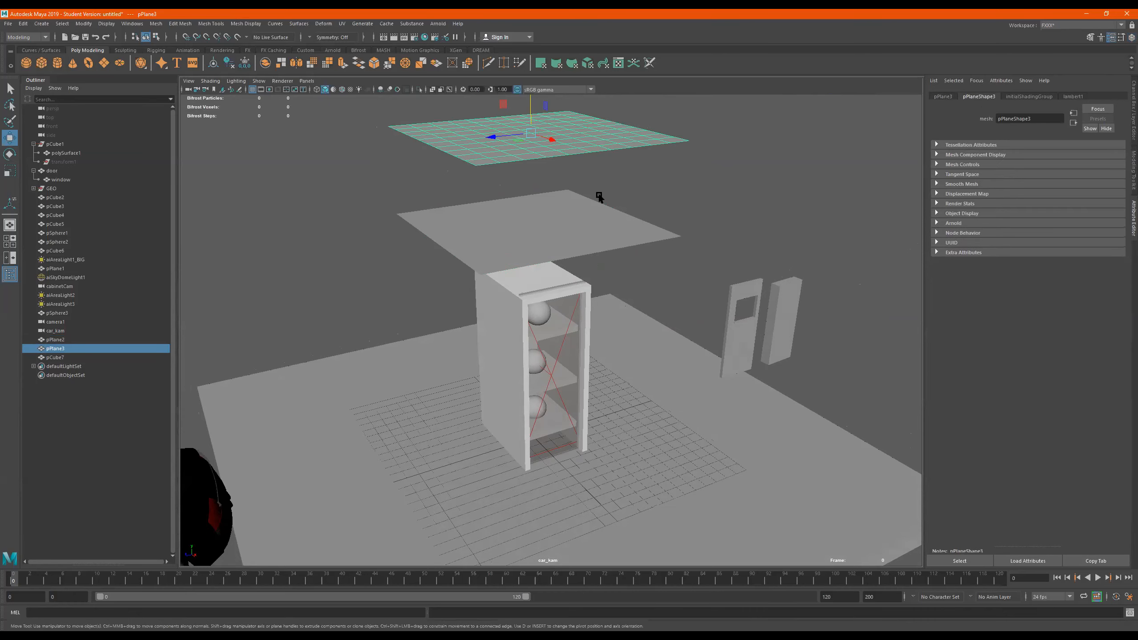
# - Smooth the upper plane with 2 division levels, return to object selection and deselect it
pyautogui.scroll(5, 677, 186)
pyautogui.scroll(3, 602, 186)
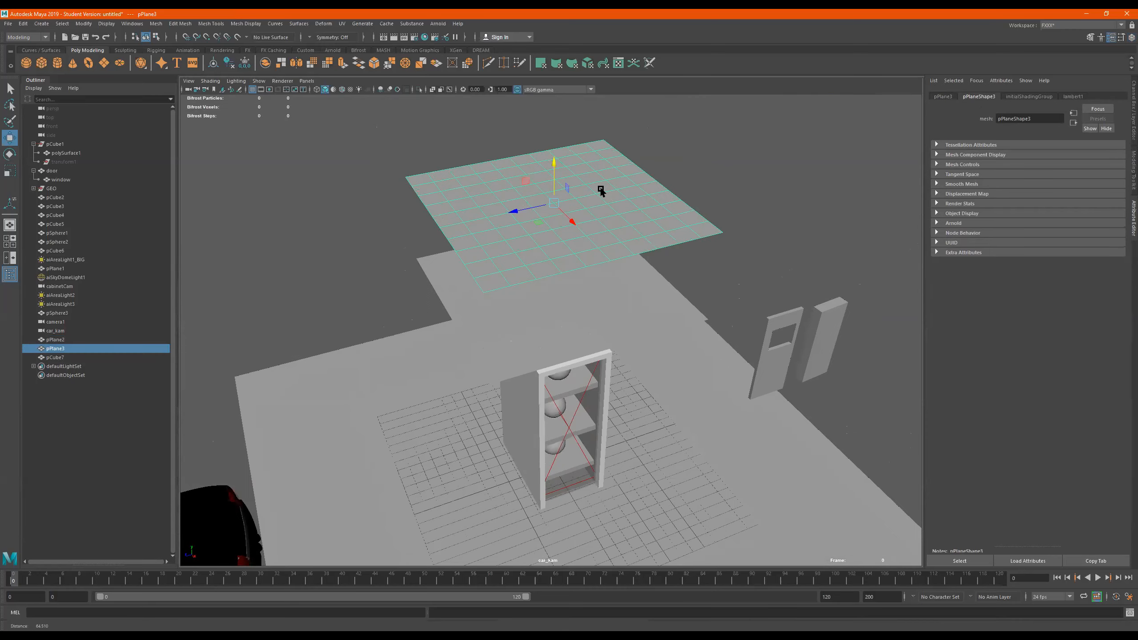
pyautogui.scroll(3, 650, 218)
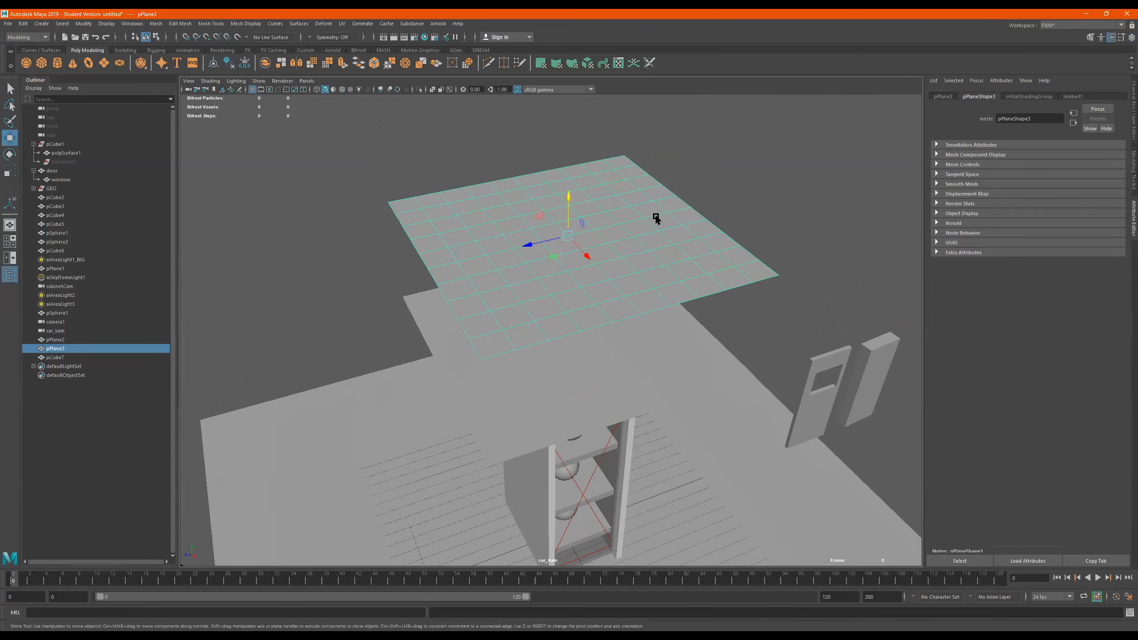
pyautogui.keyDown('shift'); pyautogui.moveTo(657, 217); pyautogui.dragTo(634, 264, button='right'); pyautogui.keyUp('shift')
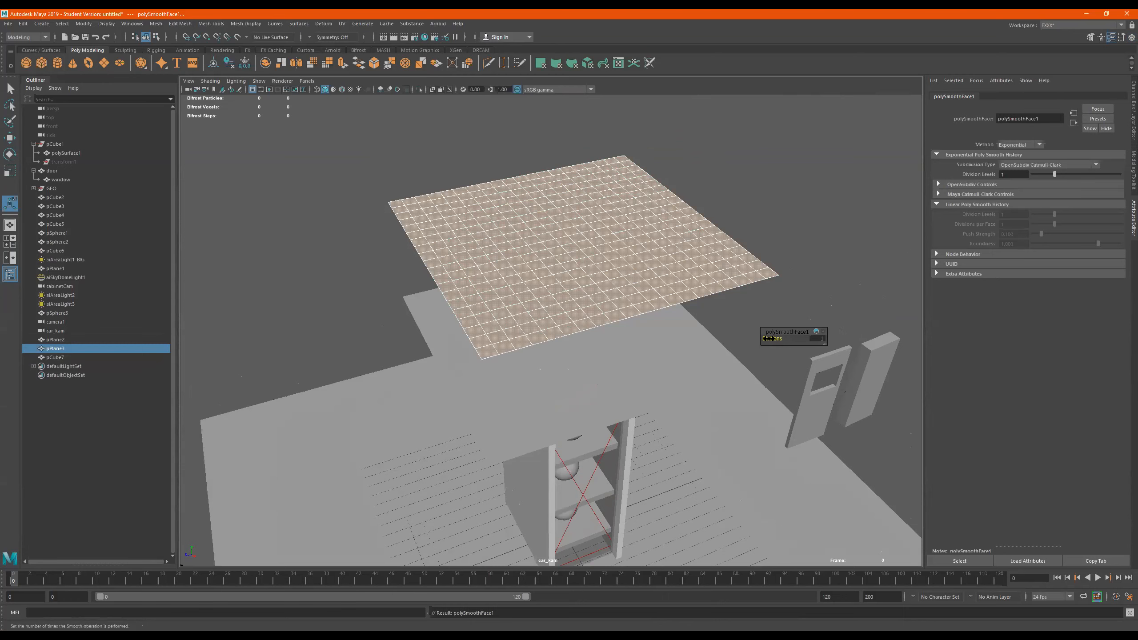
pyautogui.moveTo(768, 339); pyautogui.dragTo(772, 339)
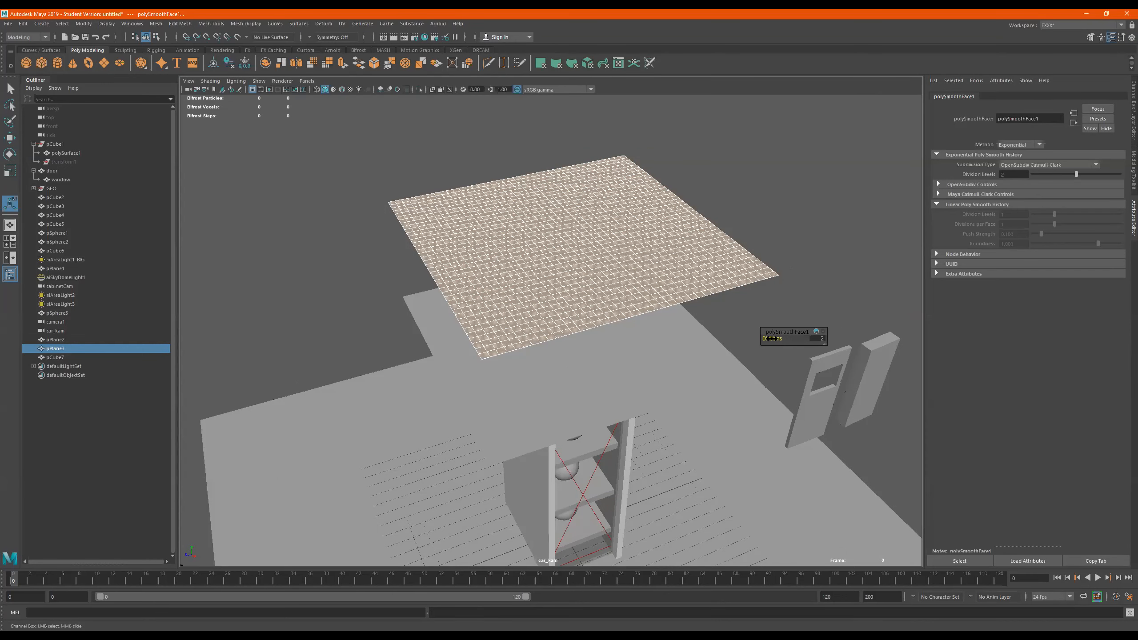
pyautogui.press('q')
pyautogui.moveTo(680, 263); pyautogui.dragTo(818, 153, button='right')
pyautogui.keyDown('alt'); pyautogui.moveTo(798, 161); pyautogui.dragTo(657, 276); pyautogui.keyUp('alt')
pyautogui.scroll(3, 657, 277)
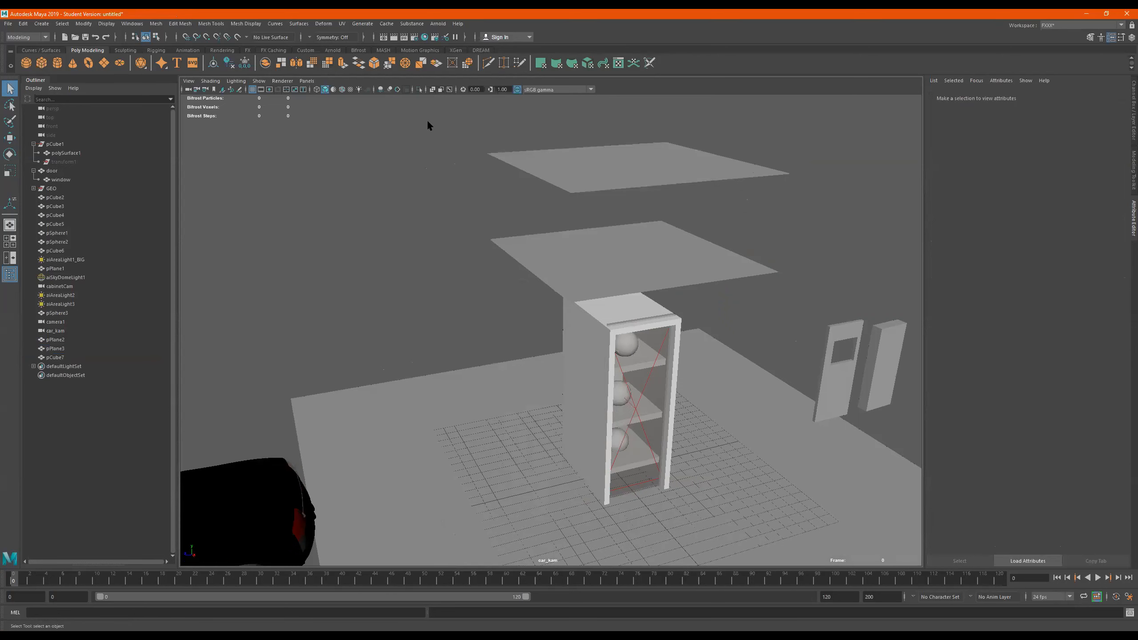
# - Switch to the FX menu set and keep the nCloth commands open as a floating window beside the scene
pyautogui.click(31, 36)
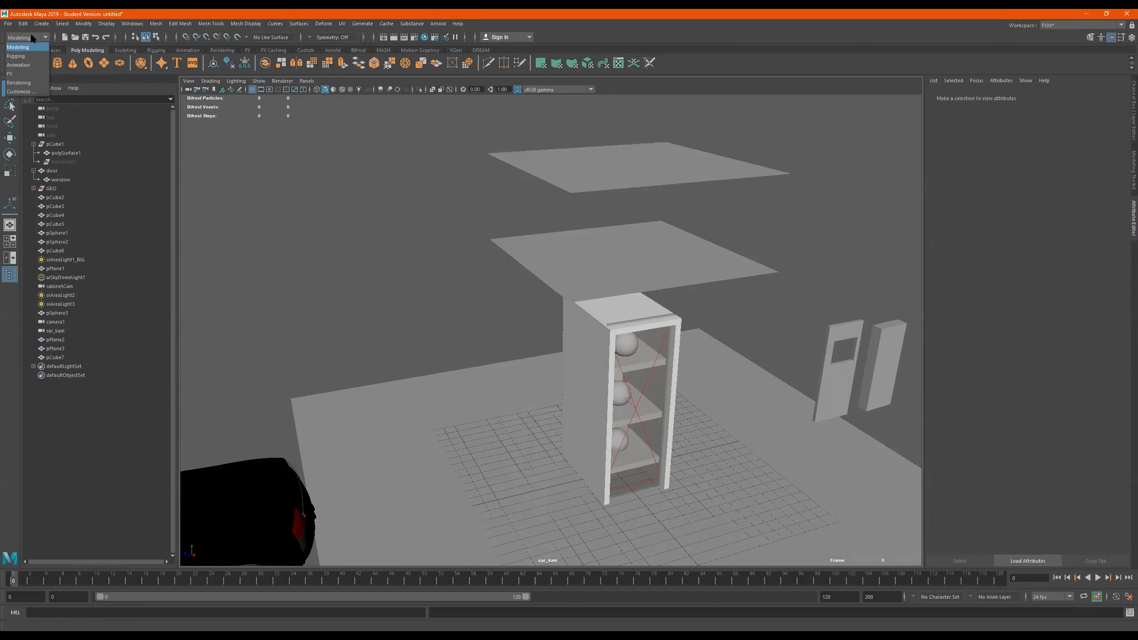
pyautogui.click(28, 72)
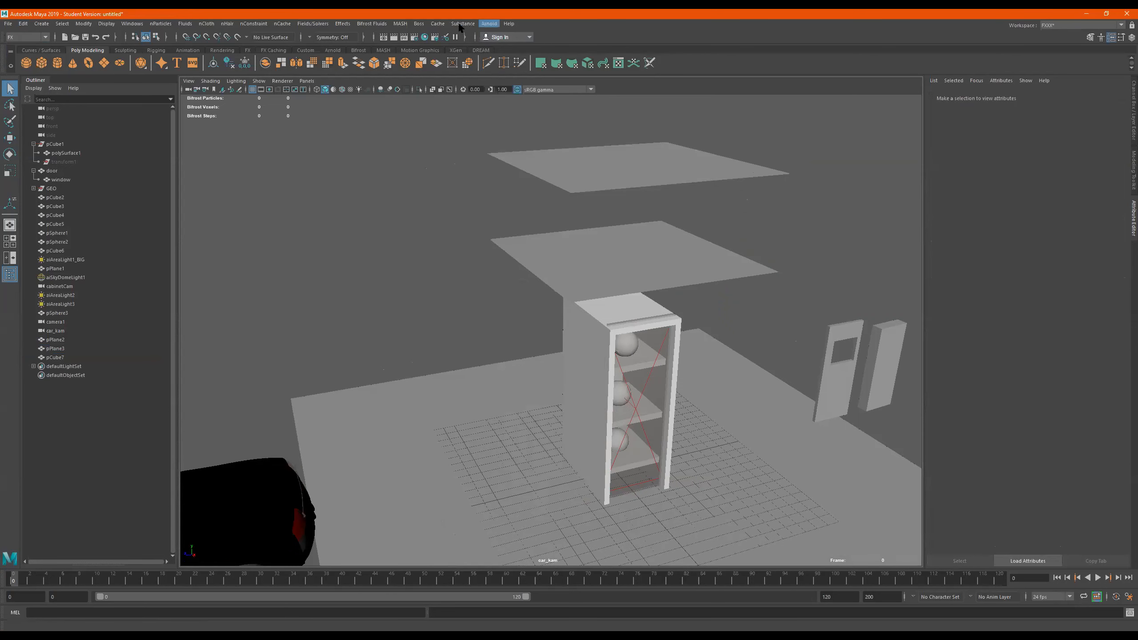
pyautogui.click(214, 26)
pyautogui.click(216, 30)
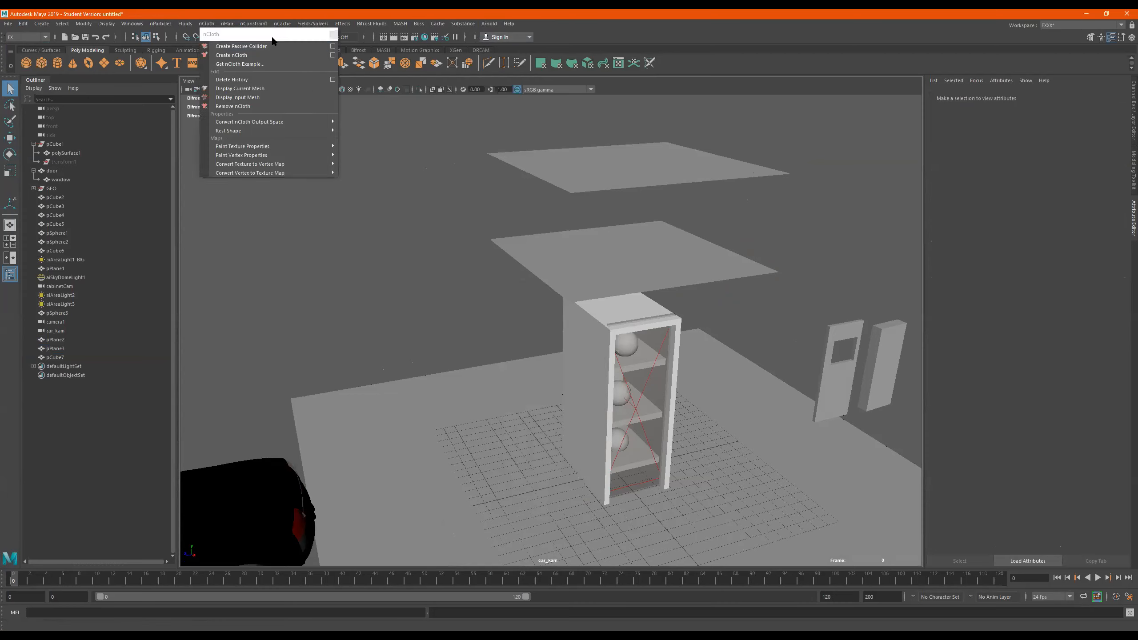
pyautogui.moveTo(280, 32); pyautogui.dragTo(868, 94)
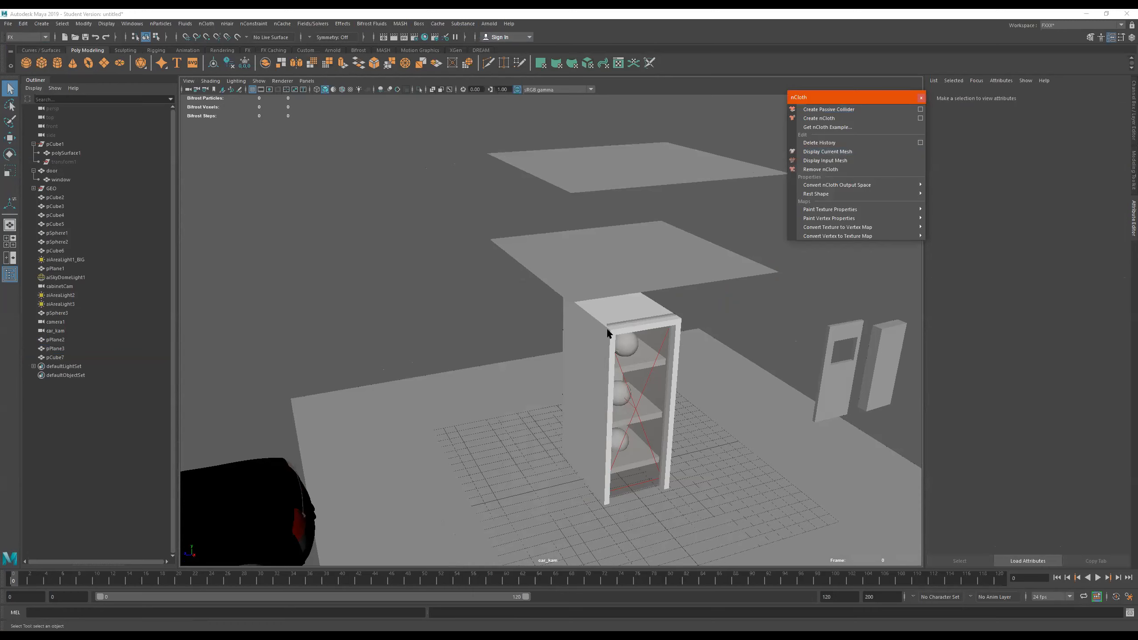
# - Make the cabinet body and the ground plane passive colliders for nCloth
pyautogui.click(581, 340)
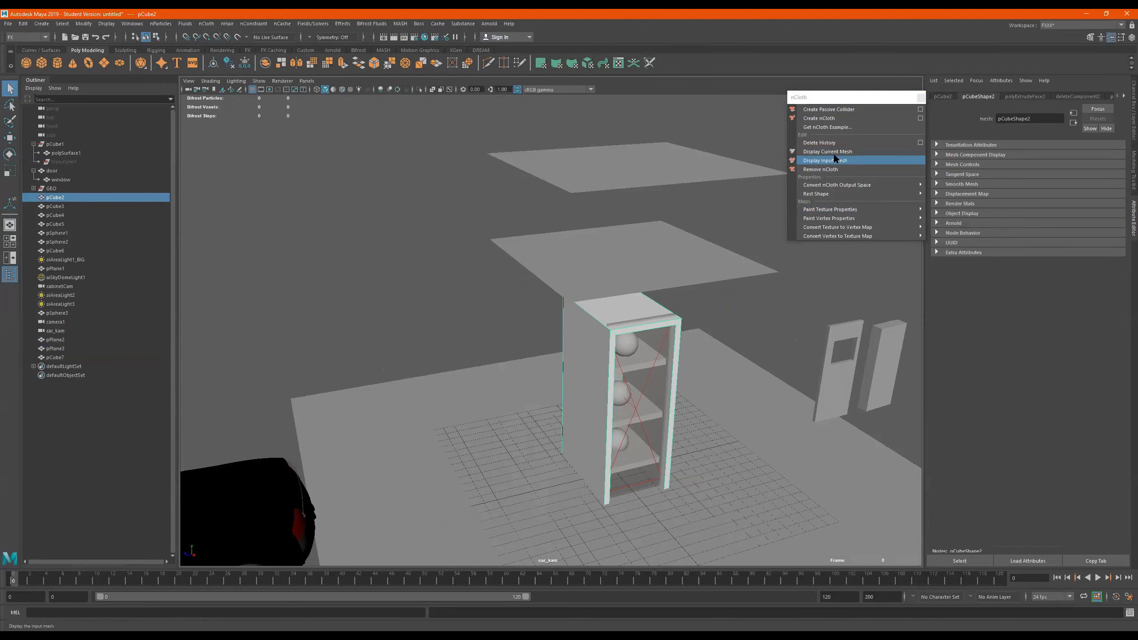
pyautogui.click(836, 109)
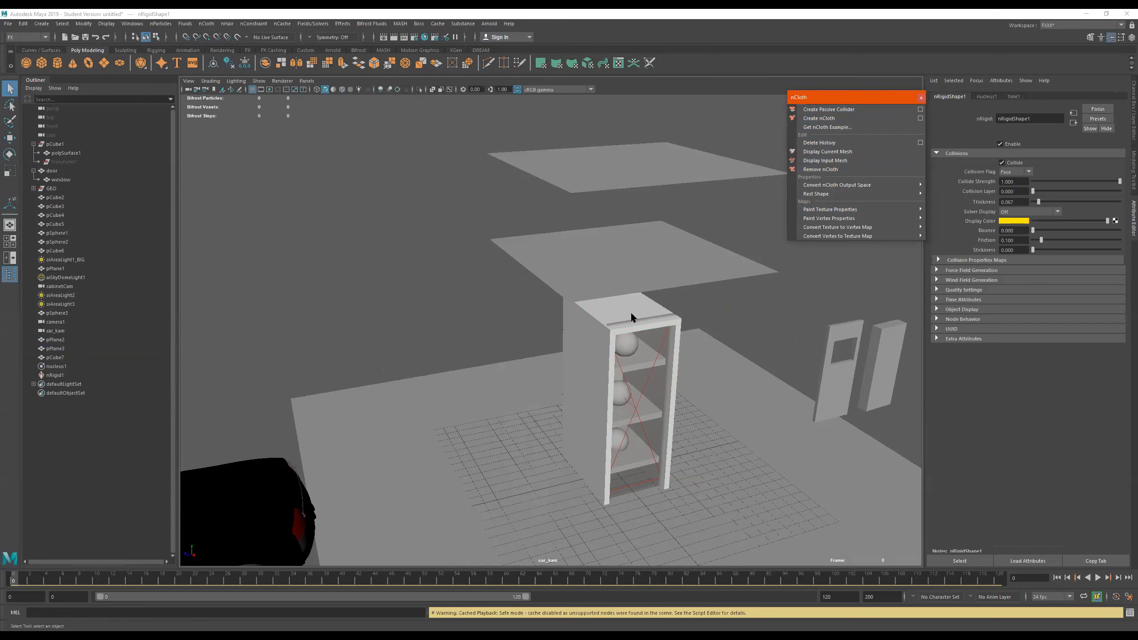
pyautogui.click(490, 387)
pyautogui.click(836, 109)
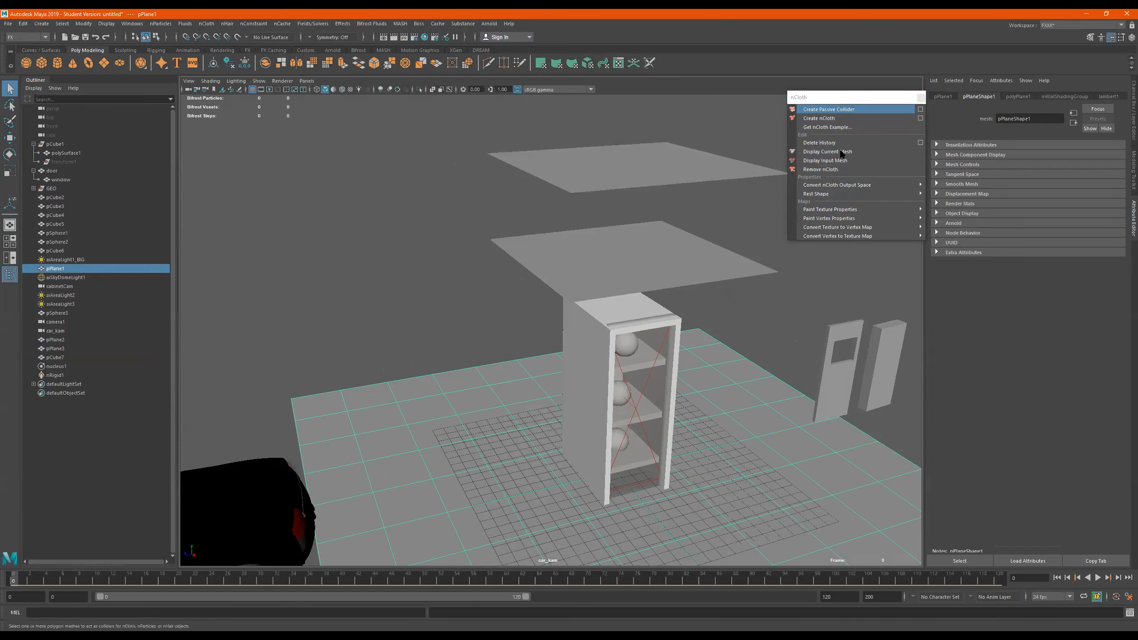
# - Turn the lower, unsmoothed plane into an nCloth object and select its cloth node
pyautogui.click(646, 259)
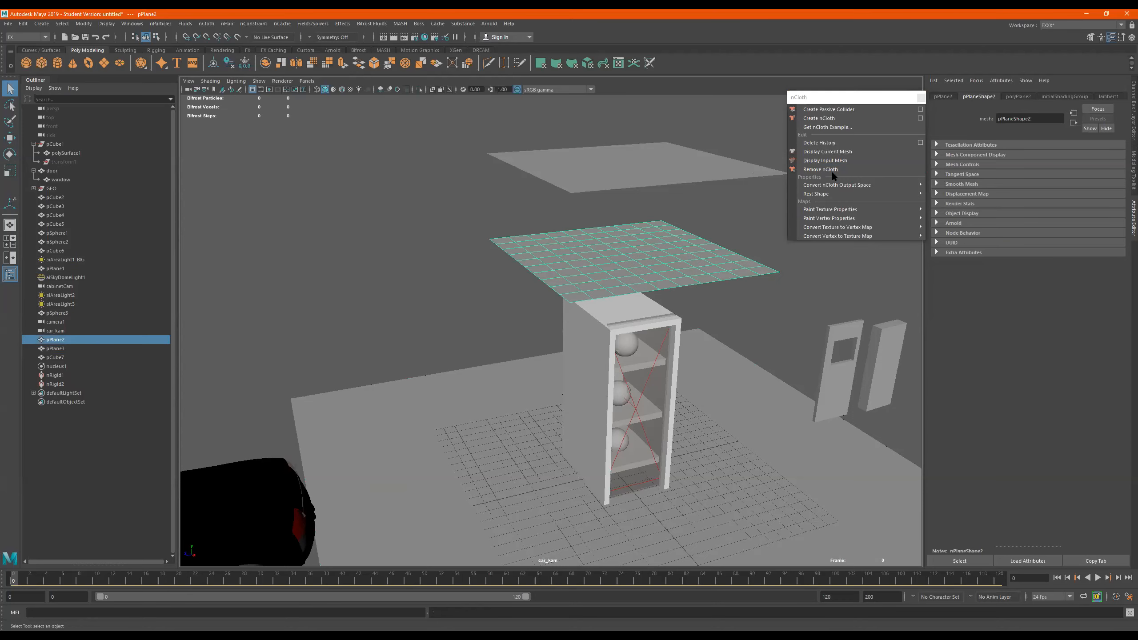
pyautogui.click(832, 120)
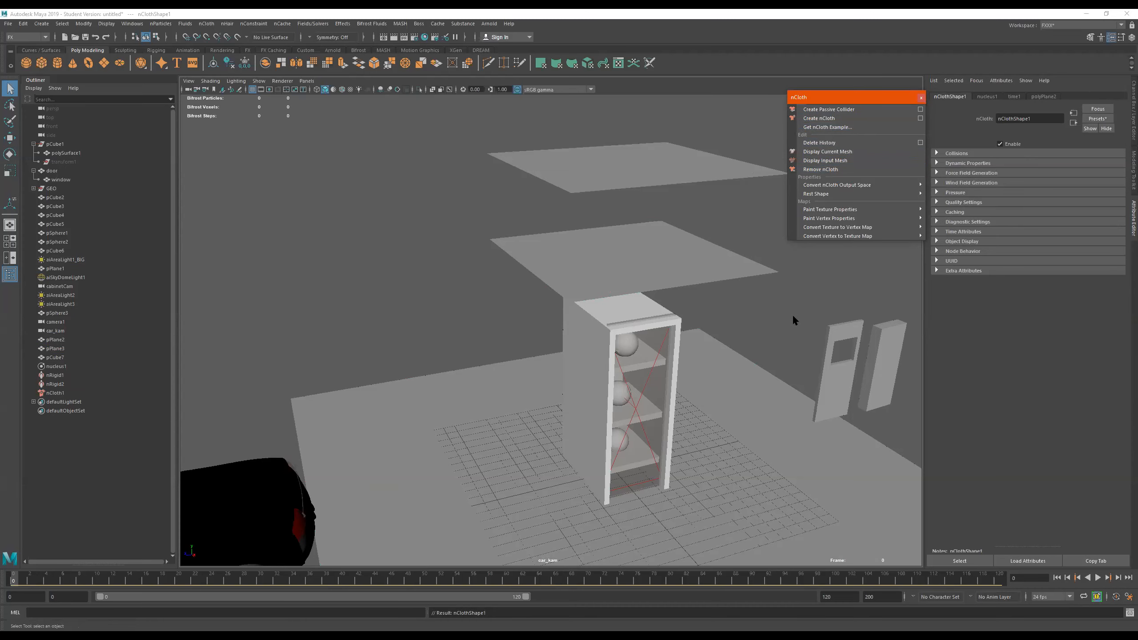
pyautogui.keyDown('alt'); pyautogui.moveTo(793, 303); pyautogui.dragTo(651, 268); pyautogui.keyUp('alt')
pyautogui.click(58, 393)
pyautogui.click(58, 382)
pyautogui.click(61, 378)
pyautogui.click(57, 393)
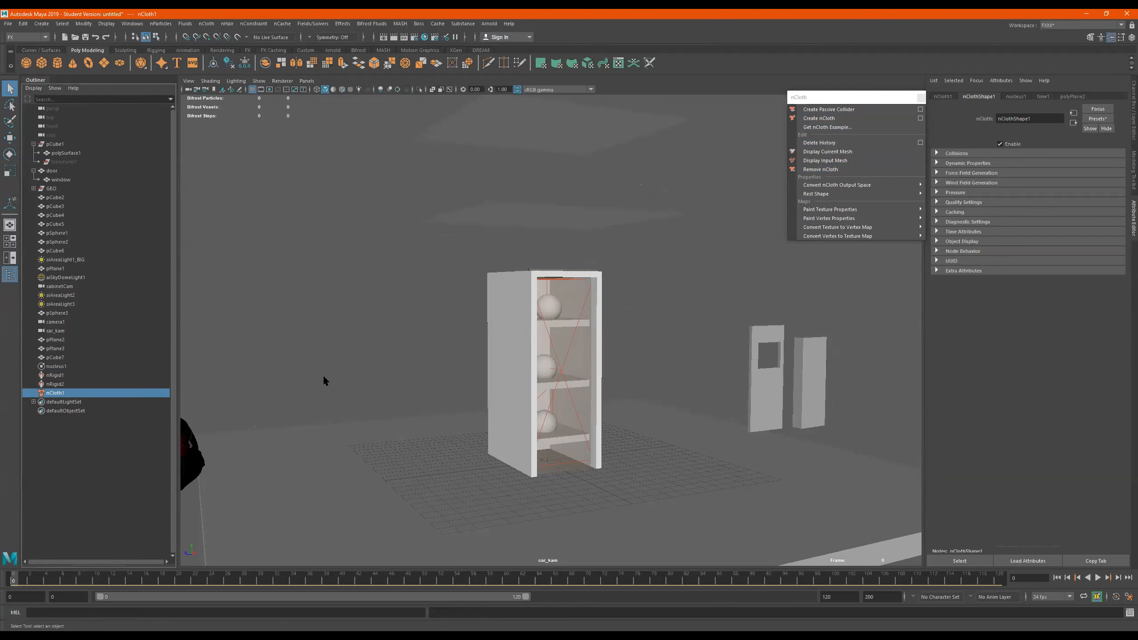
# - Play the cloth simulation over the cabinet, examine the draped mesh in wireframe, and return to the start frame
pyautogui.moveTo(581, 380)
pyautogui.keyDown('alt'); pyautogui.mouseDown()
pyautogui.moveTo(583, 368)
pyautogui.moveTo(579, 390)
pyautogui.mouseUp(); pyautogui.keyUp('alt')
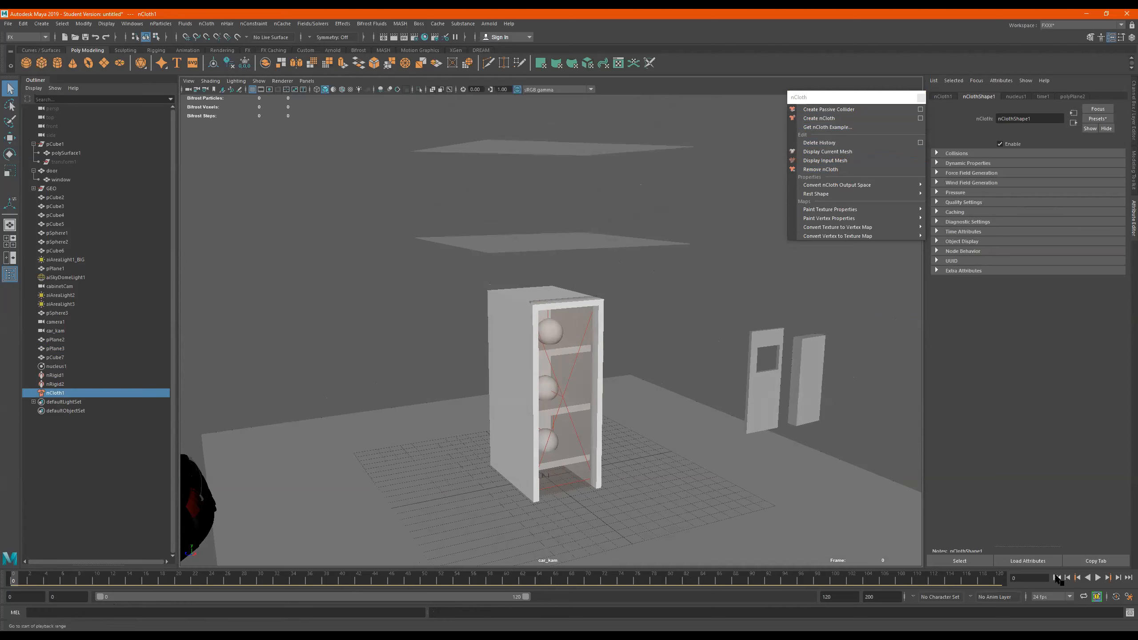
pyautogui.click(1098, 578)
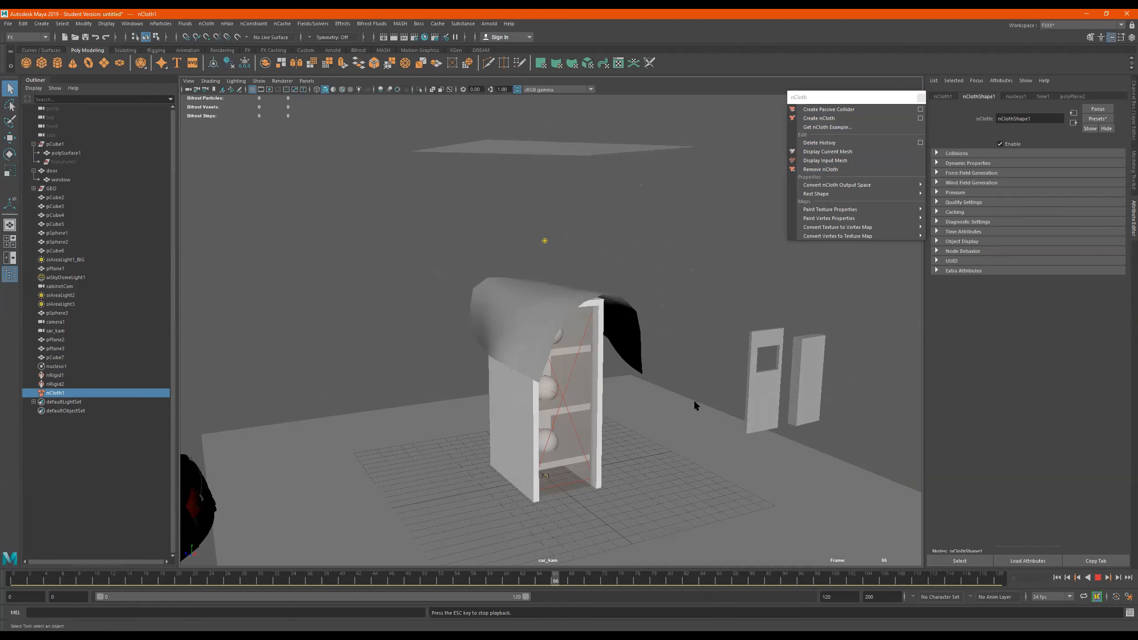
pyautogui.click(1097, 579)
pyautogui.moveTo(684, 351)
pyautogui.keyDown('alt'); pyautogui.mouseDown()
pyautogui.moveTo(689, 361)
pyautogui.moveTo(618, 358)
pyautogui.moveTo(895, 318)
pyautogui.moveTo(625, 363)
pyautogui.mouseUp(); pyautogui.keyUp('alt')
pyautogui.press('4')
pyautogui.hotkey('alt', 'v')
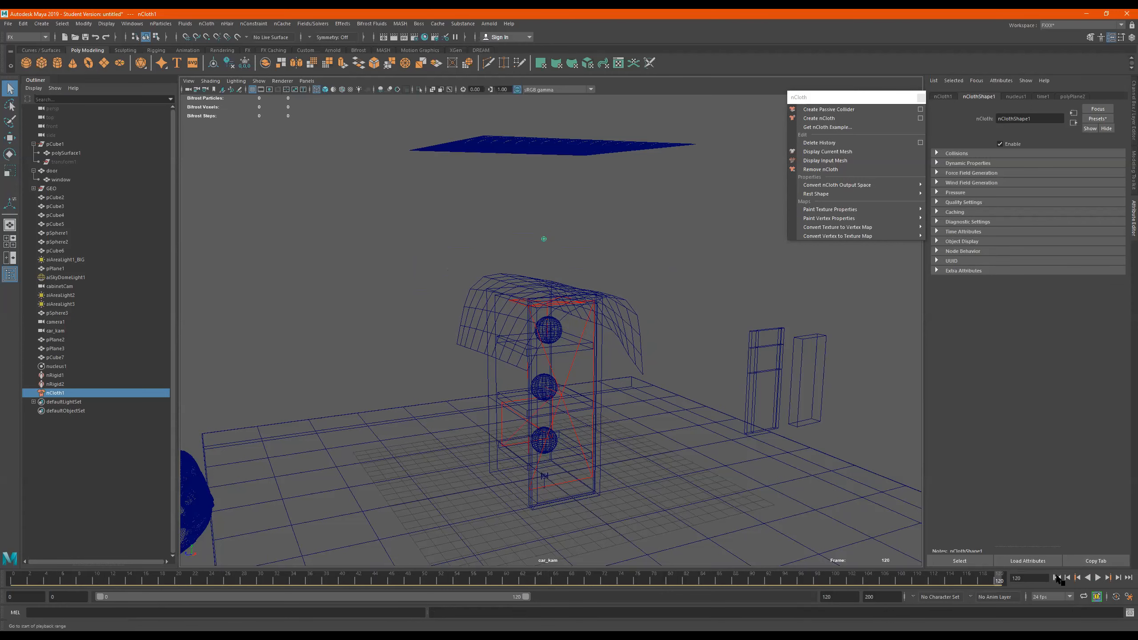
pyautogui.click(1058, 578)
# - Delete the unsmoothed cloth plane and lower the smoothed plane to just above the cabinet
pyautogui.keyDown('alt'); pyautogui.moveTo(615, 288); pyautogui.dragTo(551, 256); pyautogui.keyUp('alt')
pyautogui.click(587, 258)
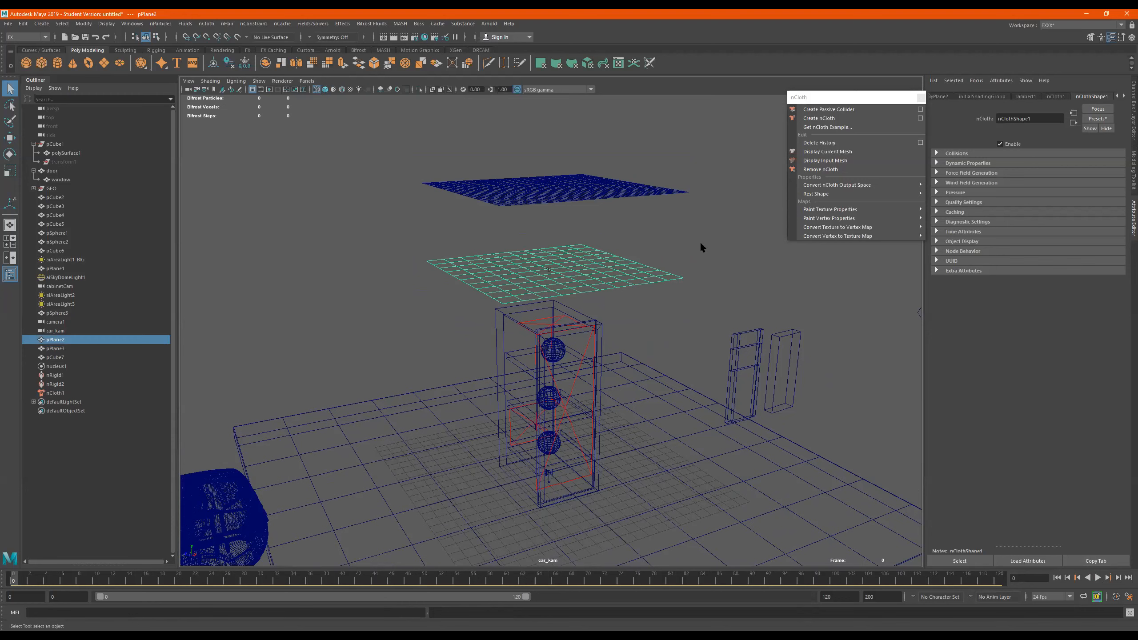
pyautogui.press('Delete')
pyautogui.click(569, 188)
pyautogui.keyDown('alt'); pyautogui.moveTo(569, 191); pyautogui.dragTo(563, 231); pyautogui.keyUp('alt')
pyautogui.press('w')
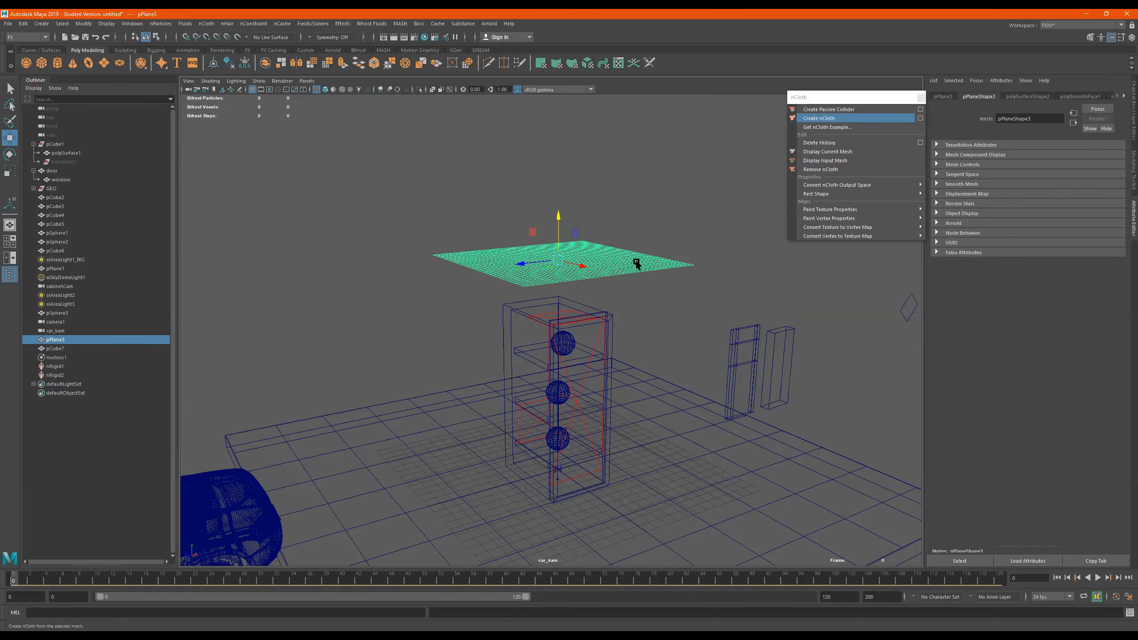
# - Convert the smoothed plane to nCloth and restore the shaded display
pyautogui.scroll(2, 637, 264)
pyautogui.press('5')
pyautogui.keyDown('alt'); pyautogui.moveTo(619, 300); pyautogui.dragTo(615, 289); pyautogui.keyUp('alt')
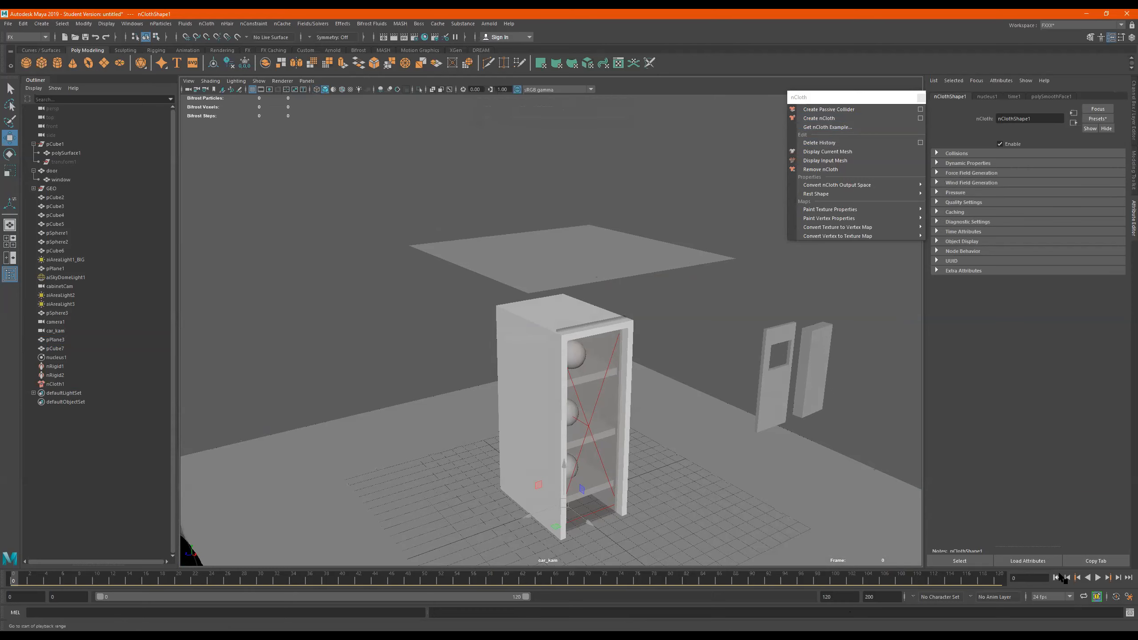
# - Play the cloth simulation with the playback range extended to frame 200, and return to the start frame
pyautogui.click(1098, 578)
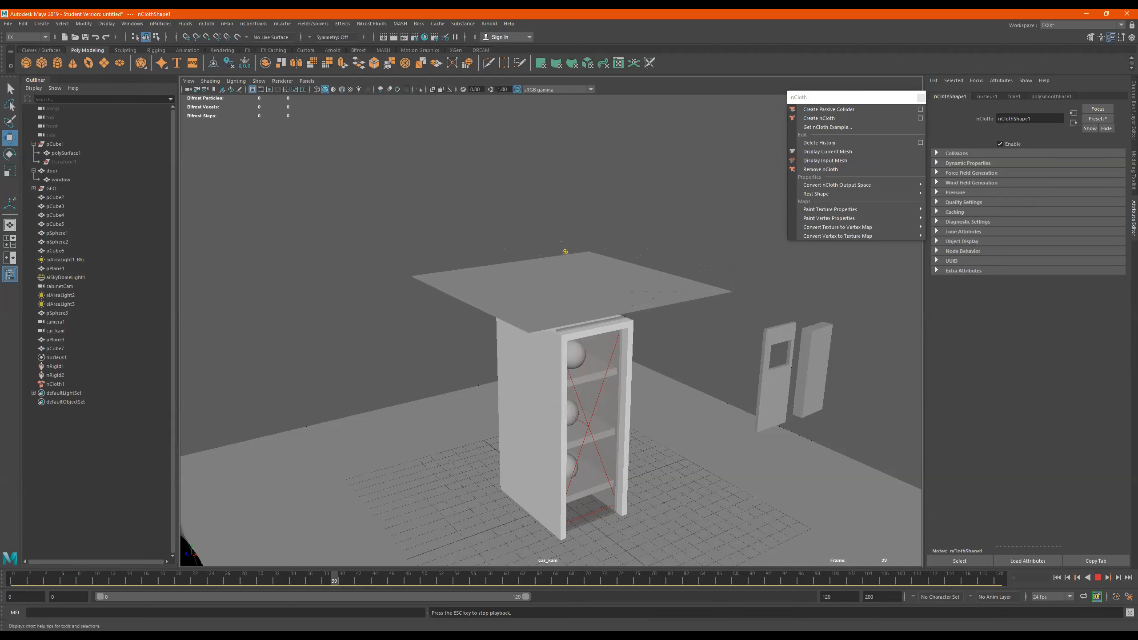
pyautogui.moveTo(525, 597); pyautogui.dragTo(876, 591)
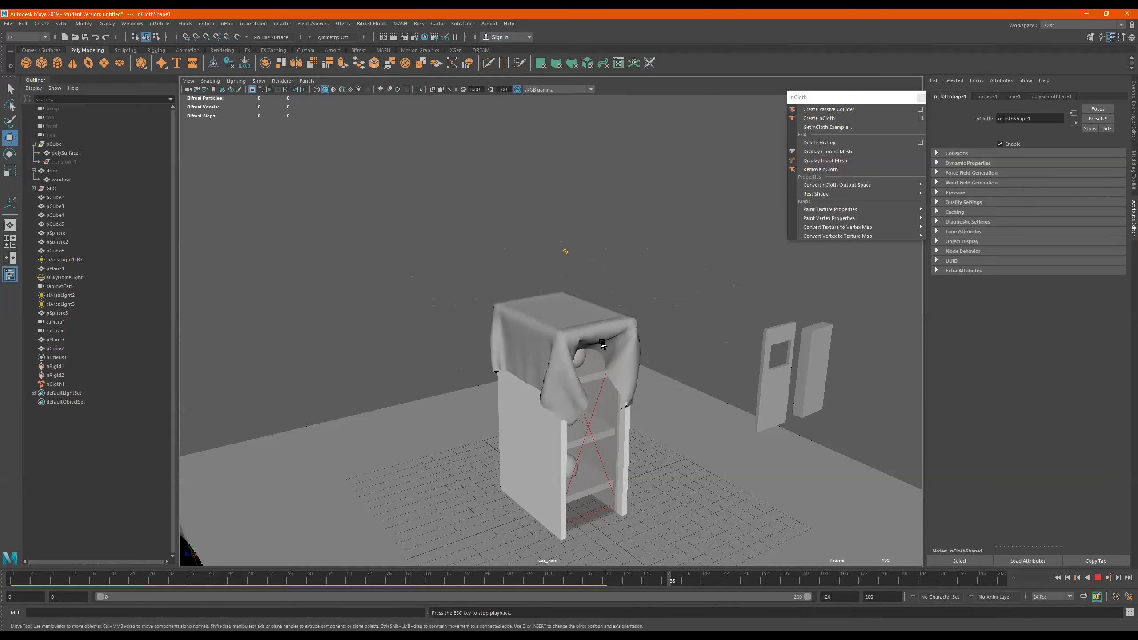
pyautogui.click(1097, 578)
pyautogui.click(1057, 578)
# - Duplicate the cloth plane, raise the copy higher above the cabinet, and delete the original cloth plane
pyautogui.click(594, 278)
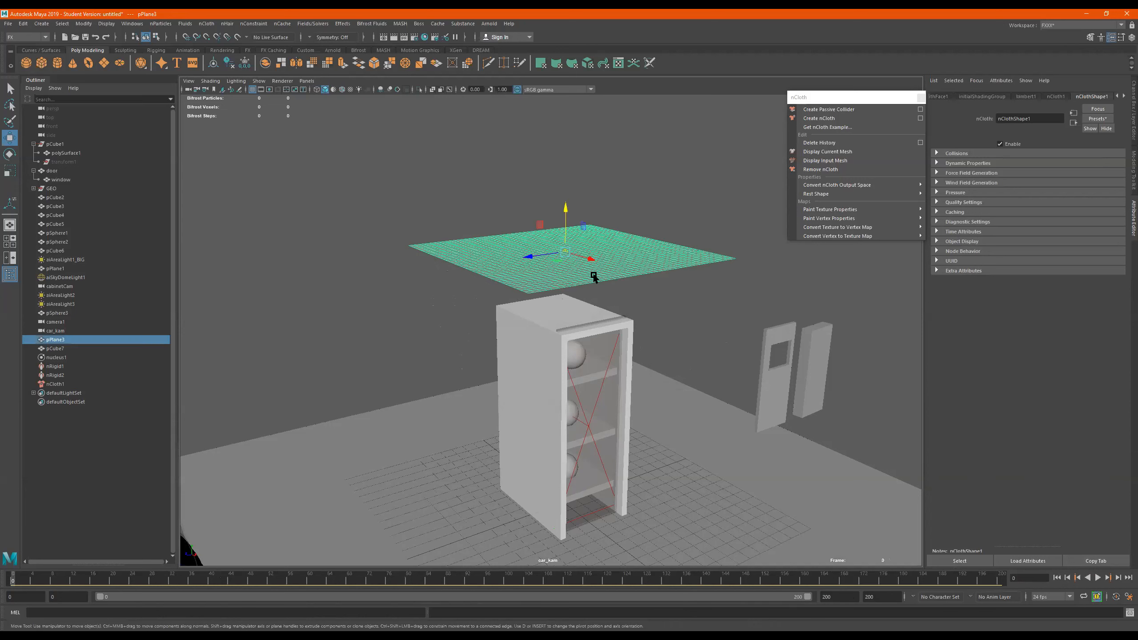
pyautogui.hotkey('ctrl', 'd')
pyautogui.moveTo(566, 210); pyautogui.dragTo(567, 203)
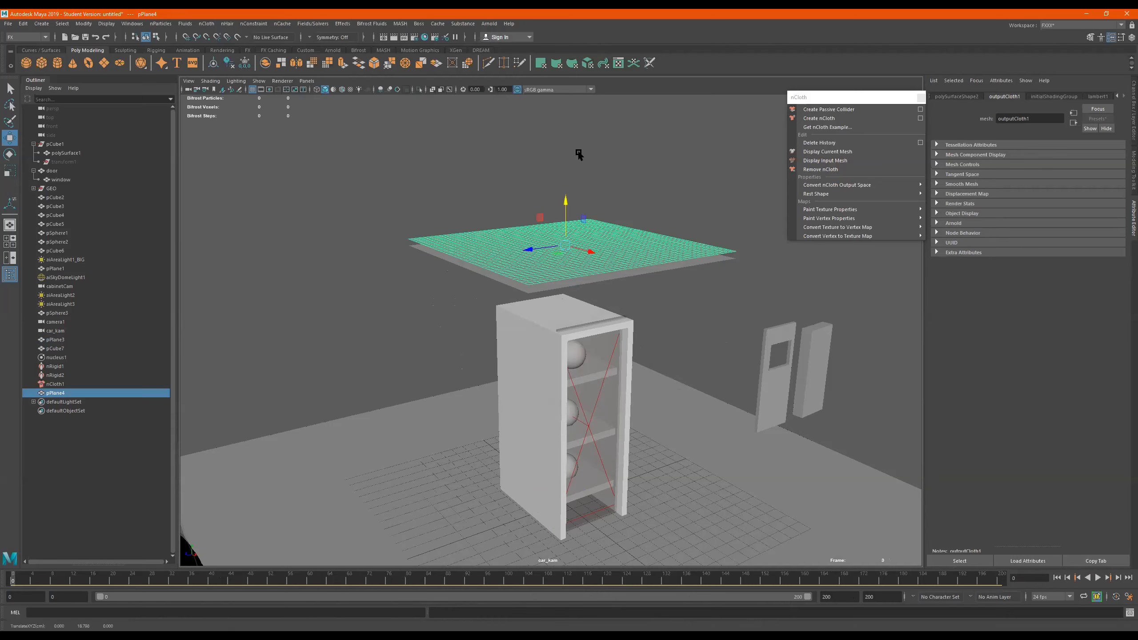
pyautogui.moveTo(556, 201); pyautogui.dragTo(555, 170)
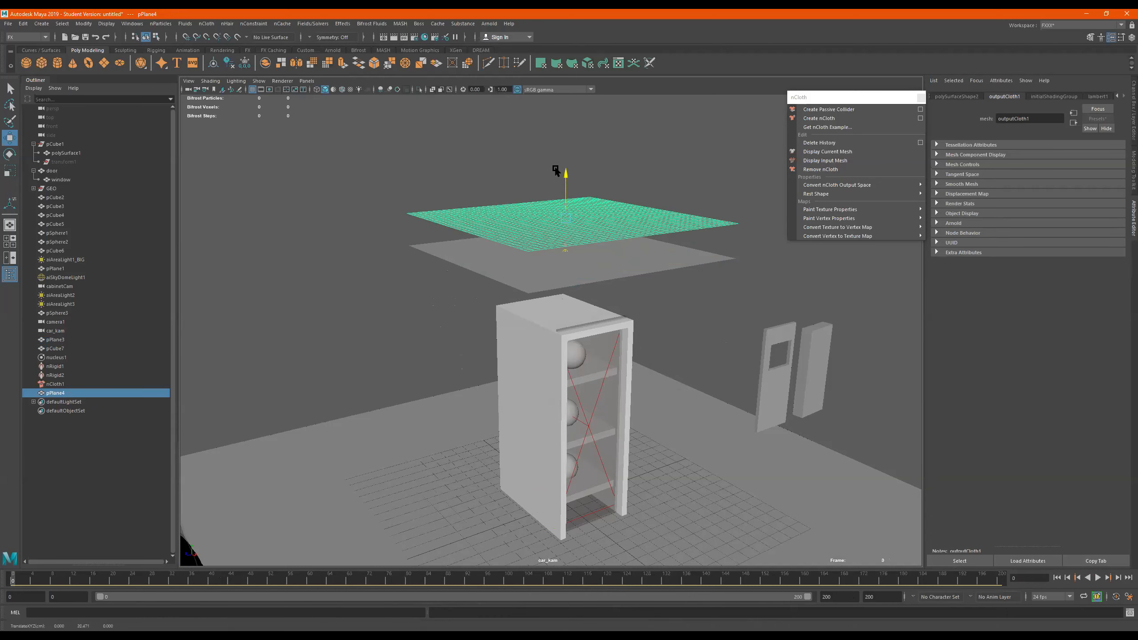
pyautogui.click(616, 266)
pyautogui.press('Delete')
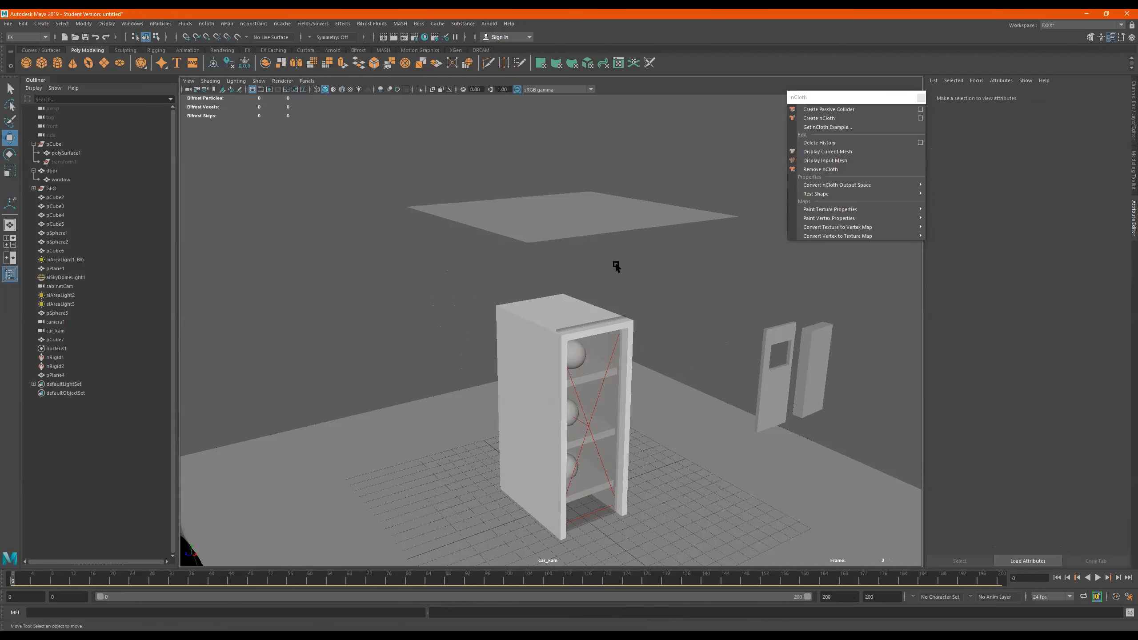
# - Smooth the duplicated plane with 1 division level
pyautogui.click(596, 229)
pyautogui.keyDown('alt'); pyautogui.moveTo(611, 229); pyautogui.dragTo(610, 241); pyautogui.keyUp('alt')
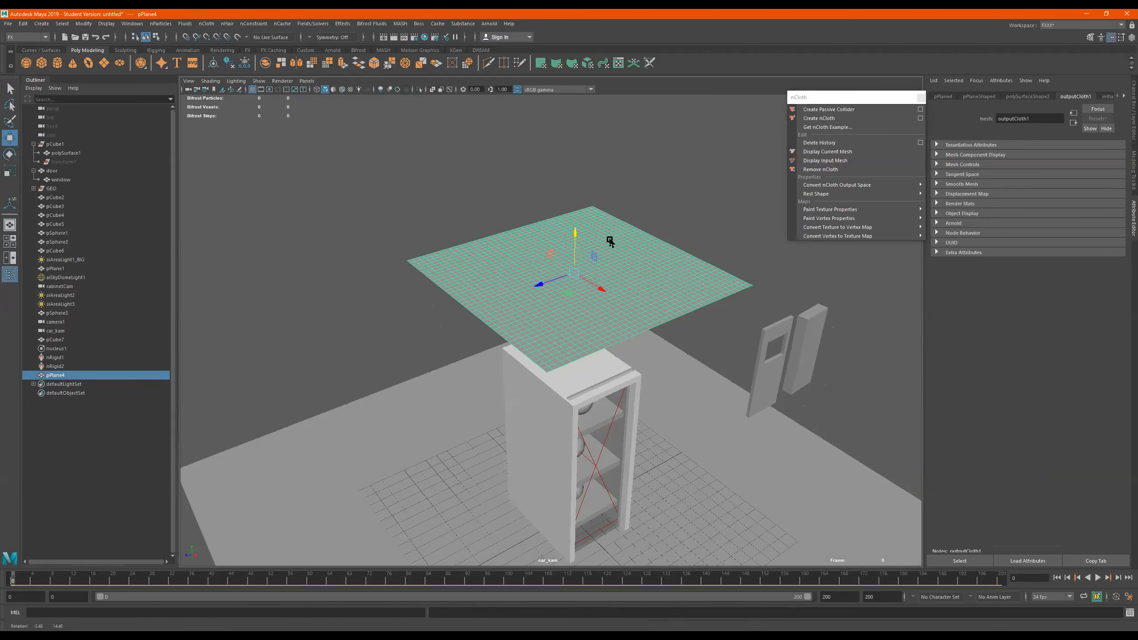
pyautogui.keyDown('shift'); pyautogui.moveTo(618, 264); pyautogui.dragTo(602, 309, button='right'); pyautogui.keyUp('shift')
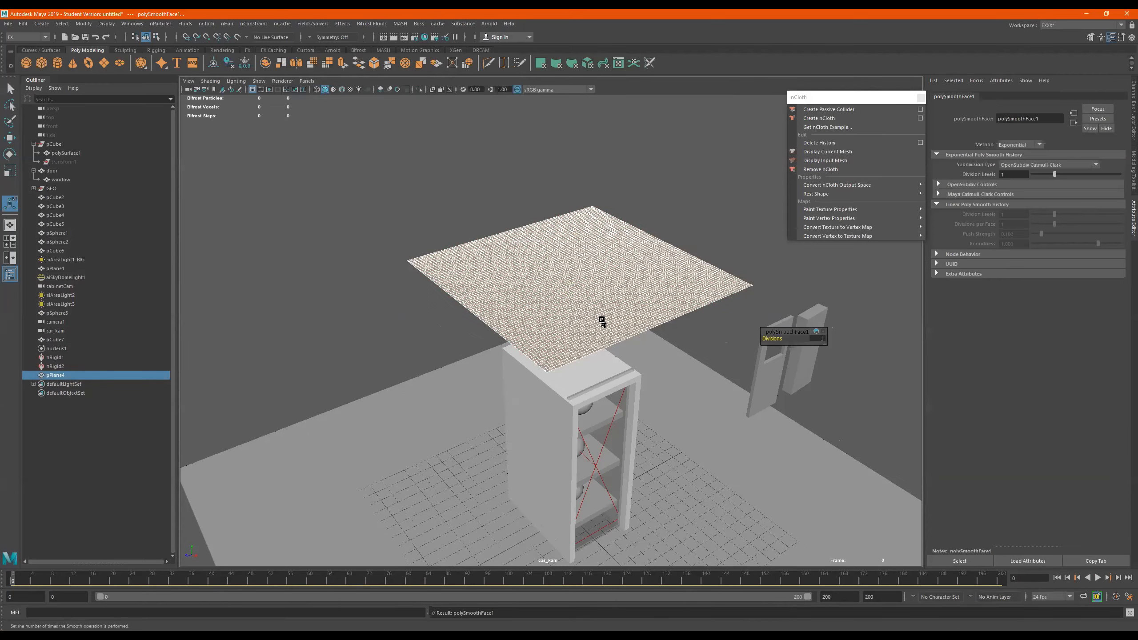
# - Convert the smoothed plane above the cabinet to nCloth and clear the selection
pyautogui.keyDown('alt'); pyautogui.moveTo(592, 314); pyautogui.dragTo(621, 315); pyautogui.keyUp('alt')
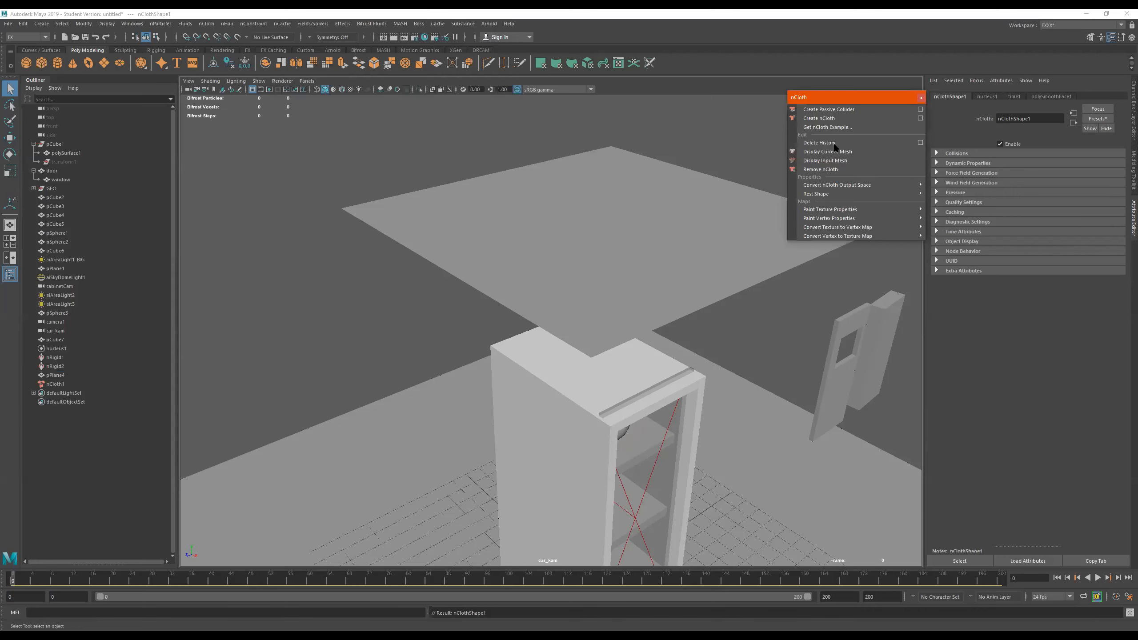
pyautogui.click(820, 118)
pyautogui.click(854, 465)
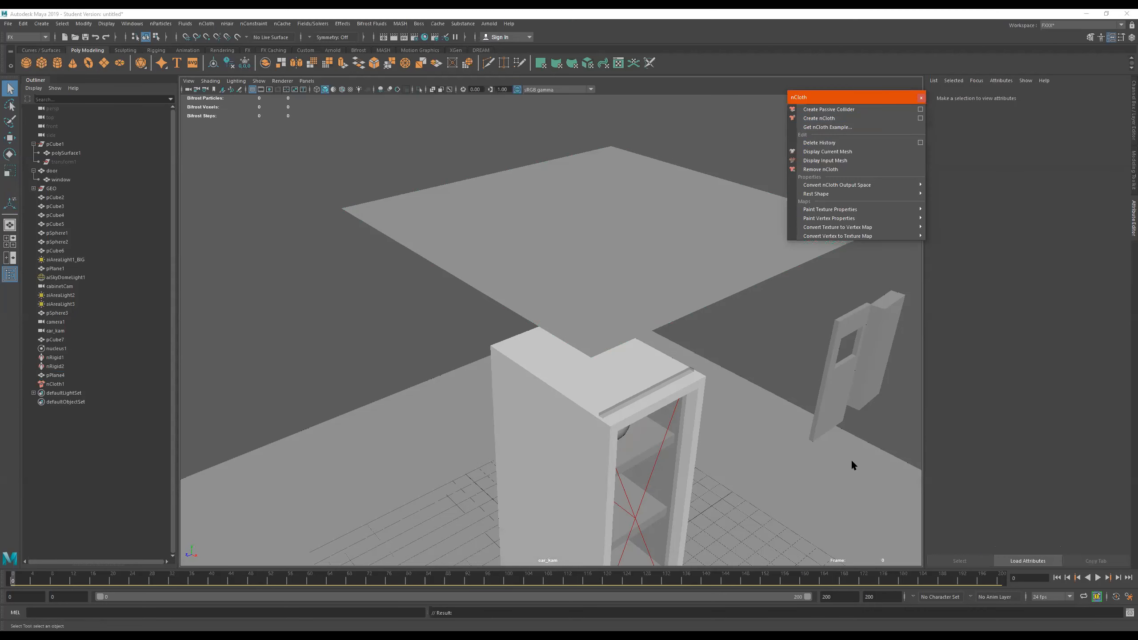
# - Play the simulation to check how the new cloth drapes over the cabinet, stop it, and return to the start frame
pyautogui.click(1098, 577)
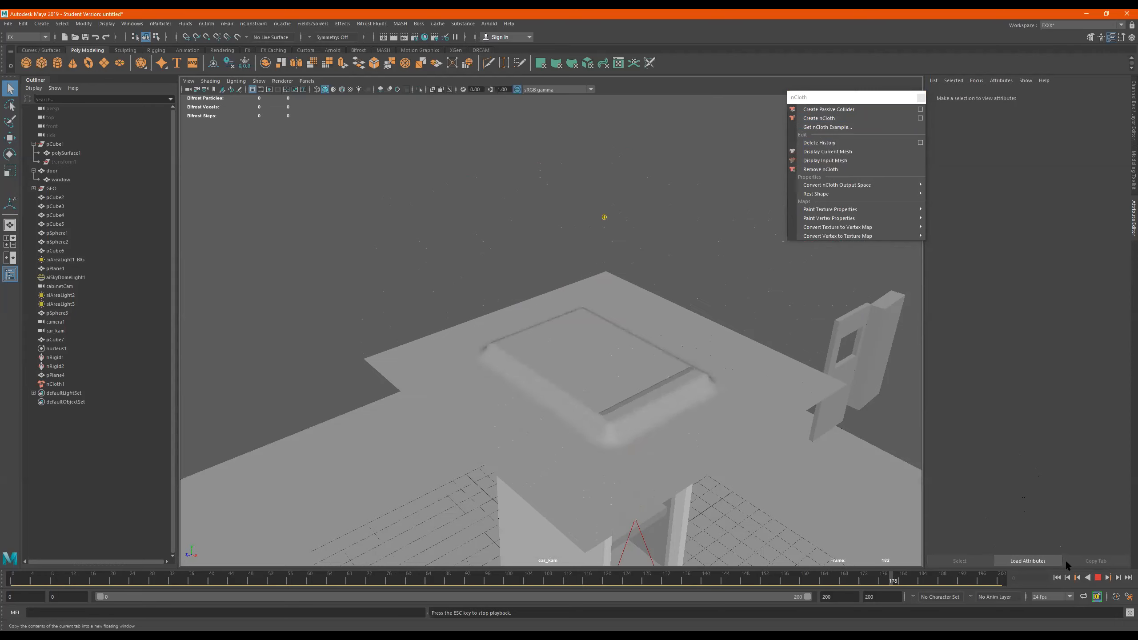
pyautogui.press('Escape')
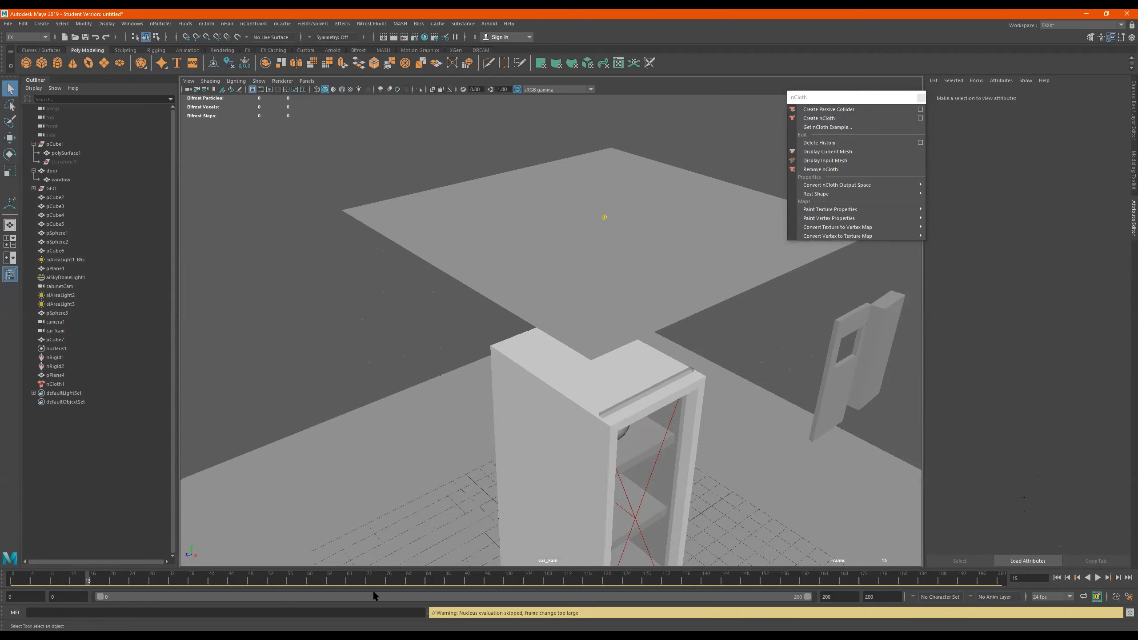
pyautogui.hotkey('alt', 'shift', 'v')
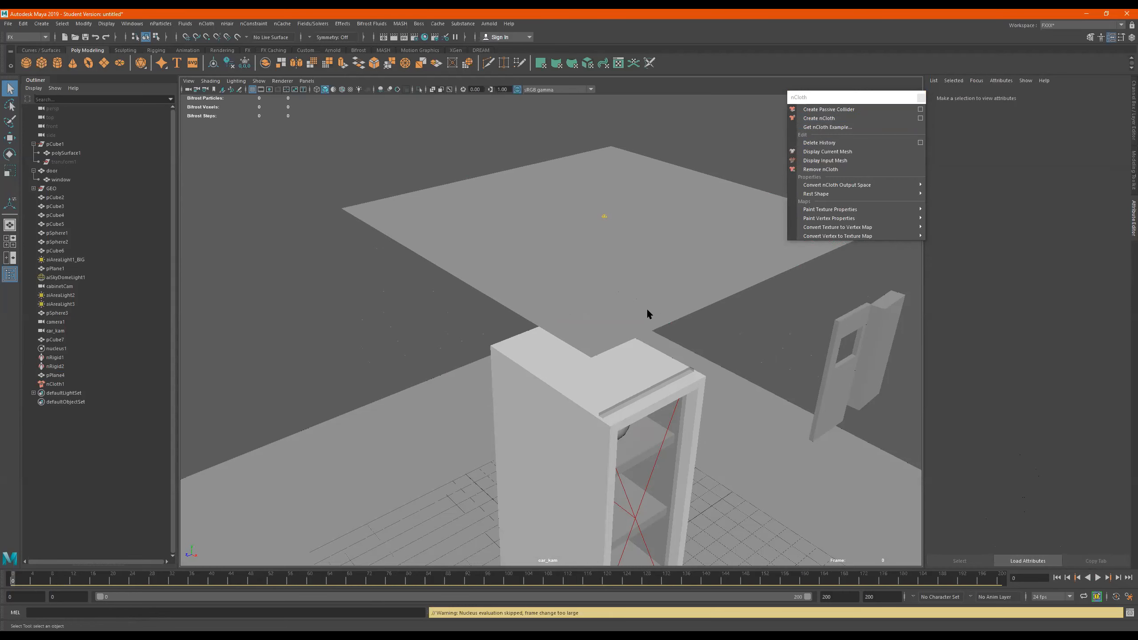
# - Move the cloth plane straight down so it starts just above the cabinet top
pyautogui.keyDown('alt'); pyautogui.moveTo(646, 310); pyautogui.dragTo(628, 283); pyautogui.keyUp('alt')
pyautogui.keyDown('alt'); pyautogui.moveTo(604, 280); pyautogui.dragTo(525, 288, button='right'); pyautogui.keyUp('alt')
pyautogui.keyDown('alt'); pyautogui.moveTo(525, 288); pyautogui.dragTo(534, 279); pyautogui.keyUp('alt')
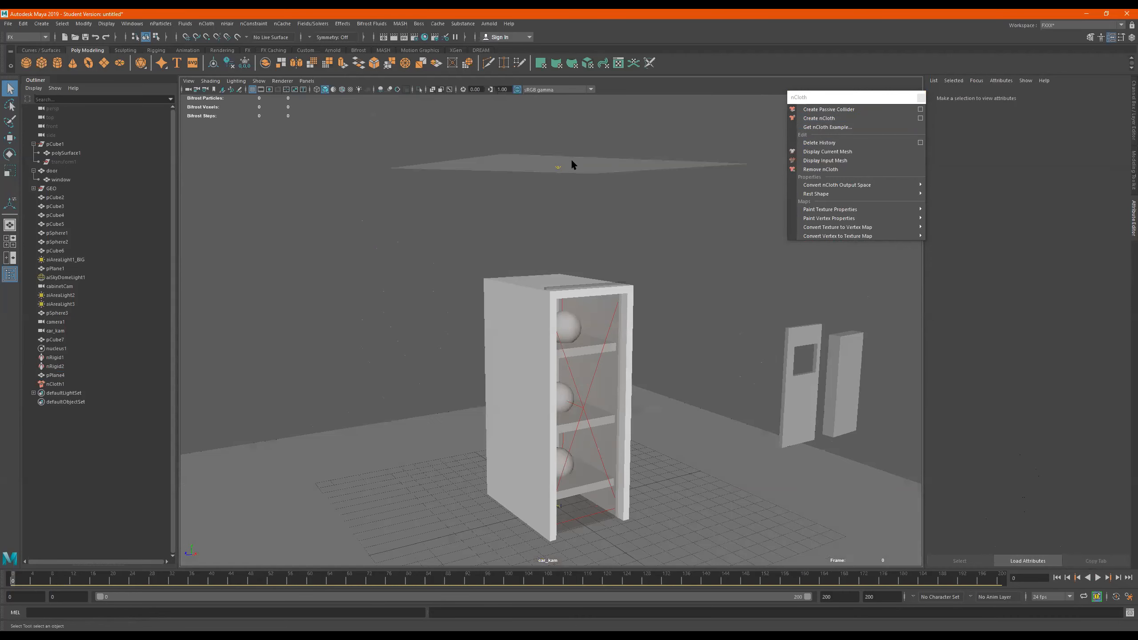
pyautogui.click(571, 165)
pyautogui.press('e')
pyautogui.press('w')
pyautogui.moveTo(558, 131); pyautogui.dragTo(560, 211)
pyautogui.keyDown('alt'); pyautogui.moveTo(560, 210); pyautogui.dragTo(614, 244, button='right'); pyautogui.keyUp('alt')
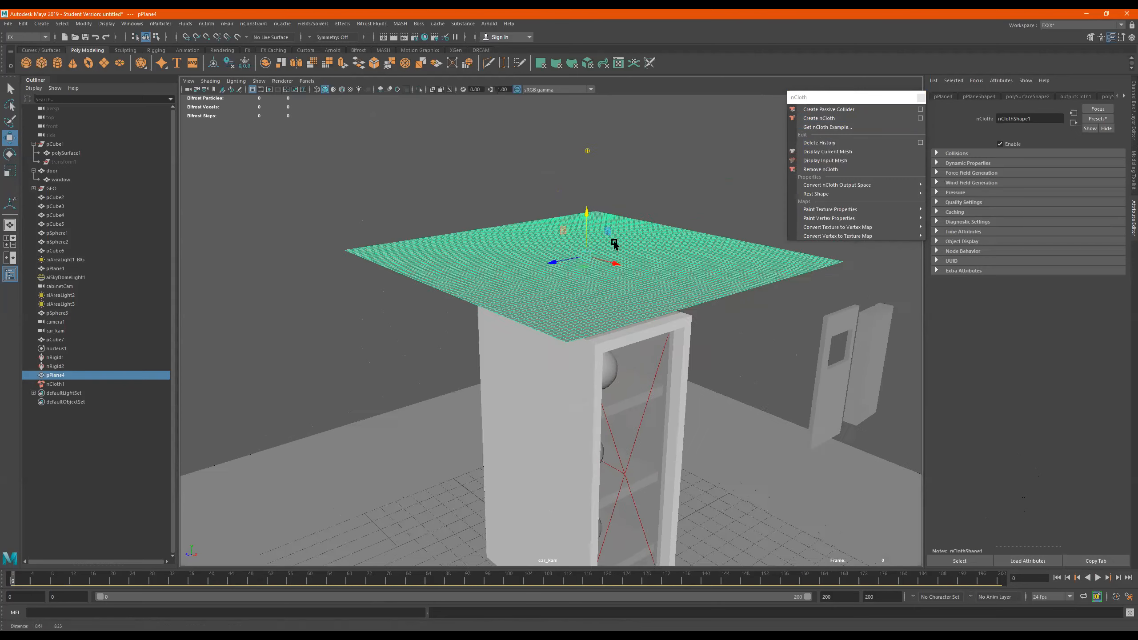
pyautogui.keyDown('alt'); pyautogui.moveTo(614, 245); pyautogui.dragTo(346, 490, button='middle'); pyautogui.keyUp('alt')
# - Replay the simulation with the lowered cloth deselected, watch it fall over the cabinet, and stop playback
pyautogui.click(1098, 578)
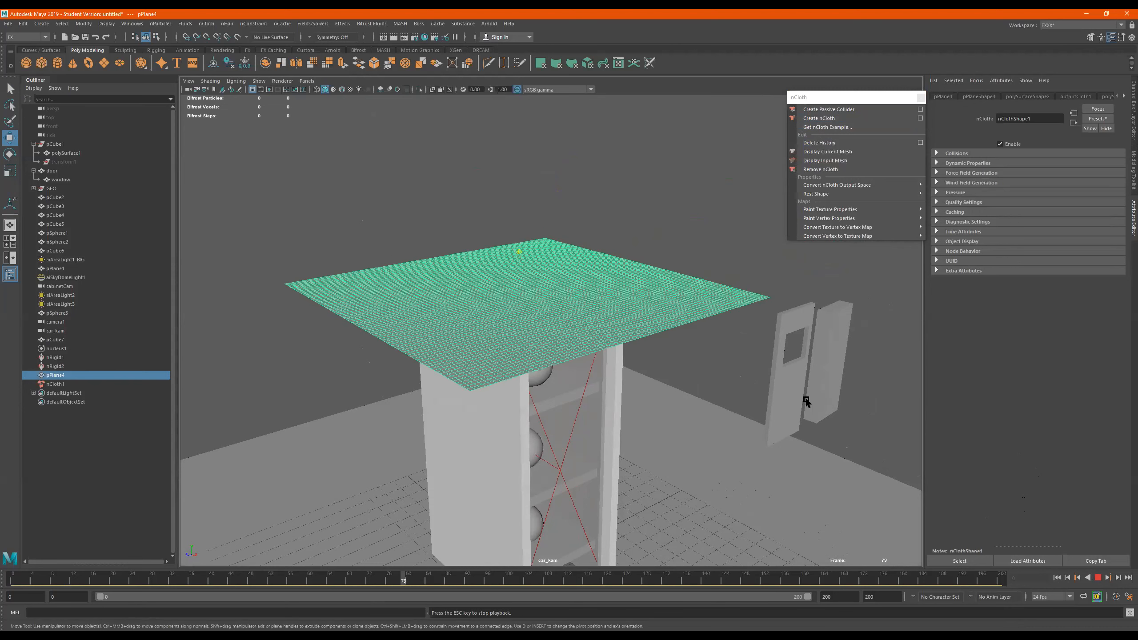
pyautogui.click(879, 412)
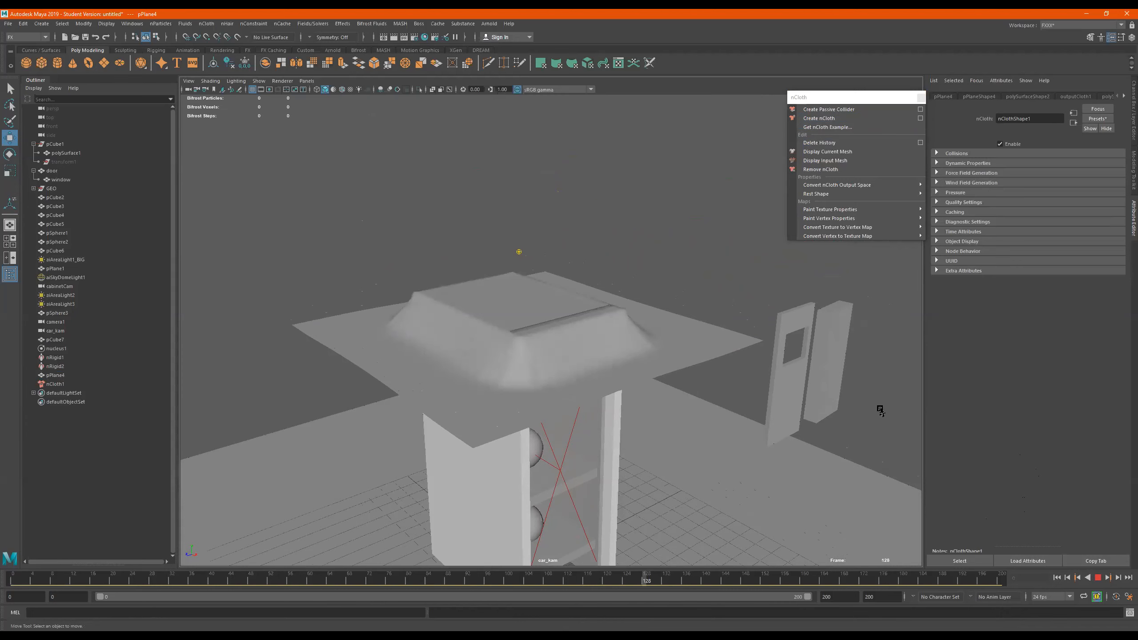
pyautogui.scroll(-2, 678, 424)
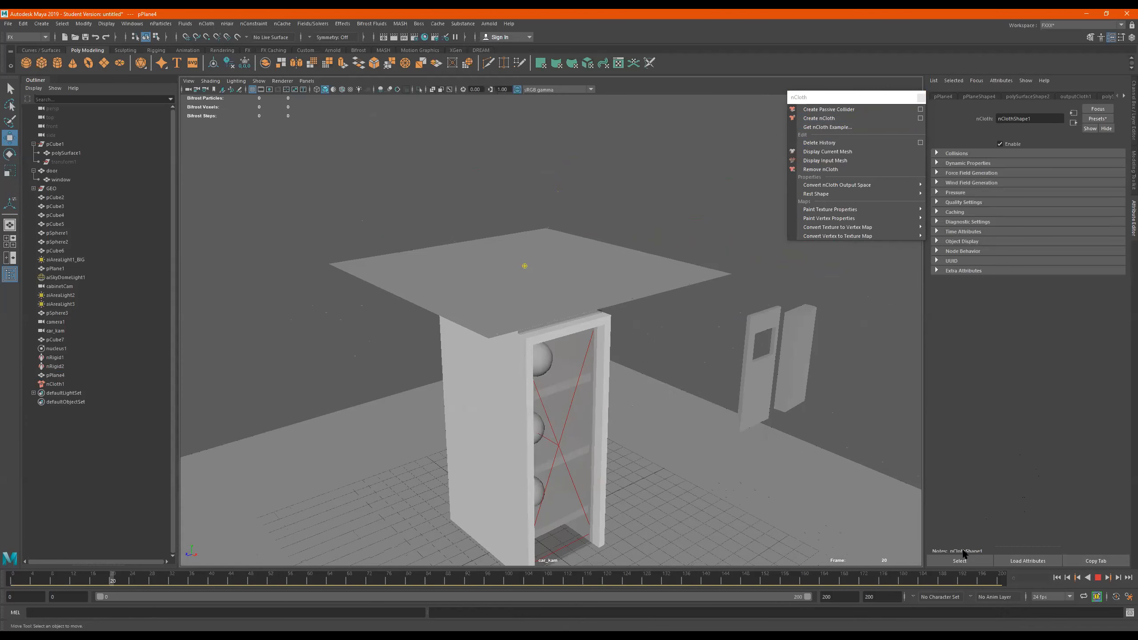
pyautogui.click(1099, 579)
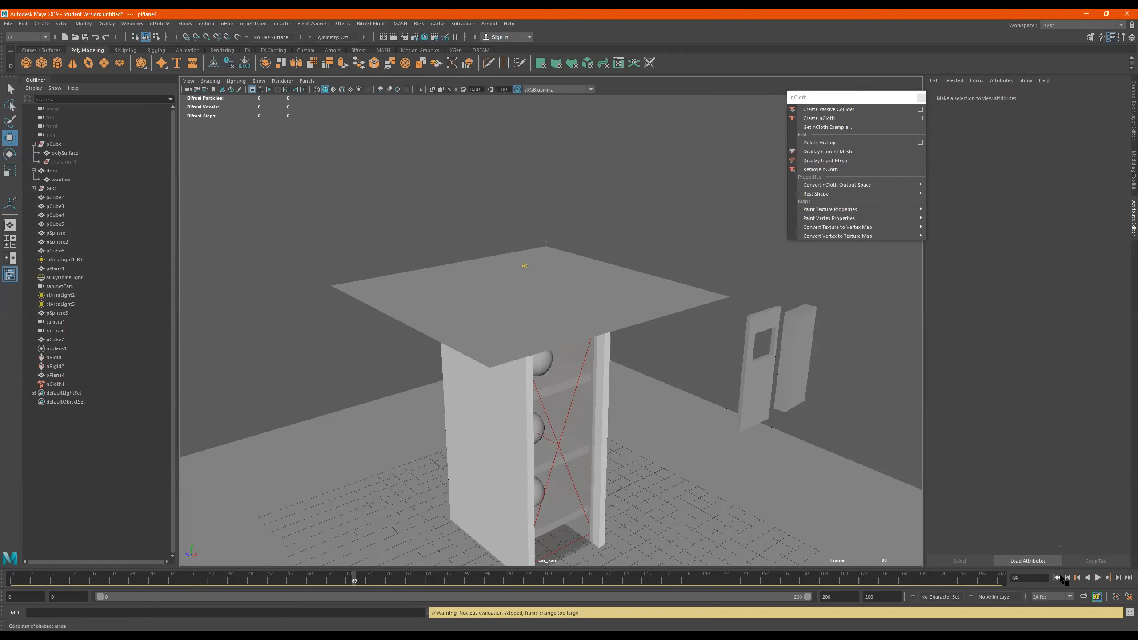